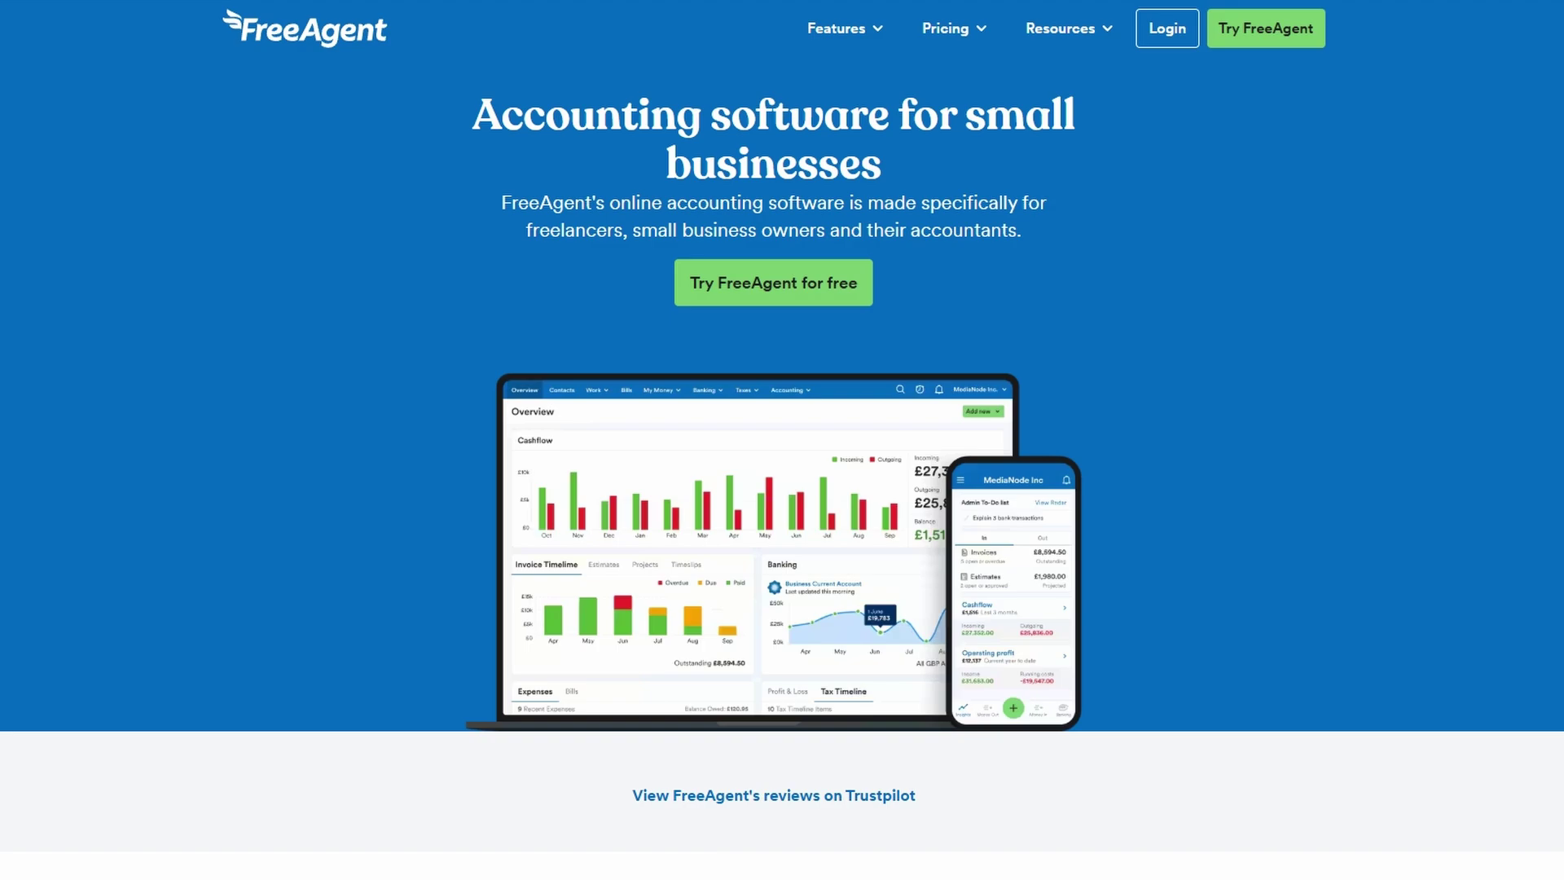
# Scroll through the FreeAgent homepage and start a free trial sign-up
pyautogui.scroll(-1, 782, 440)
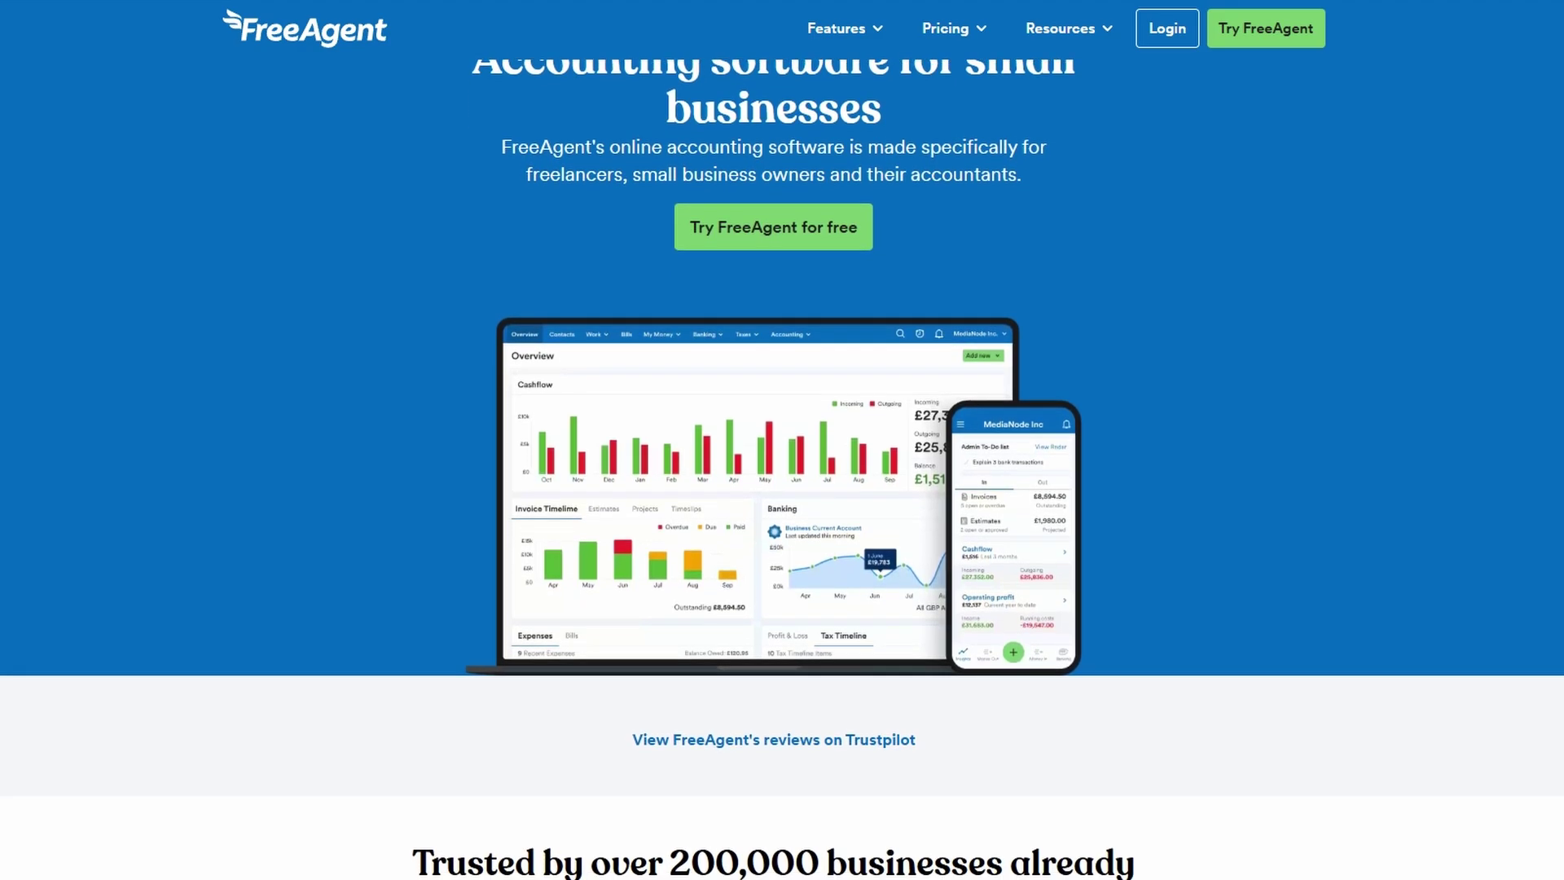
pyautogui.scroll(-1, 782, 440)
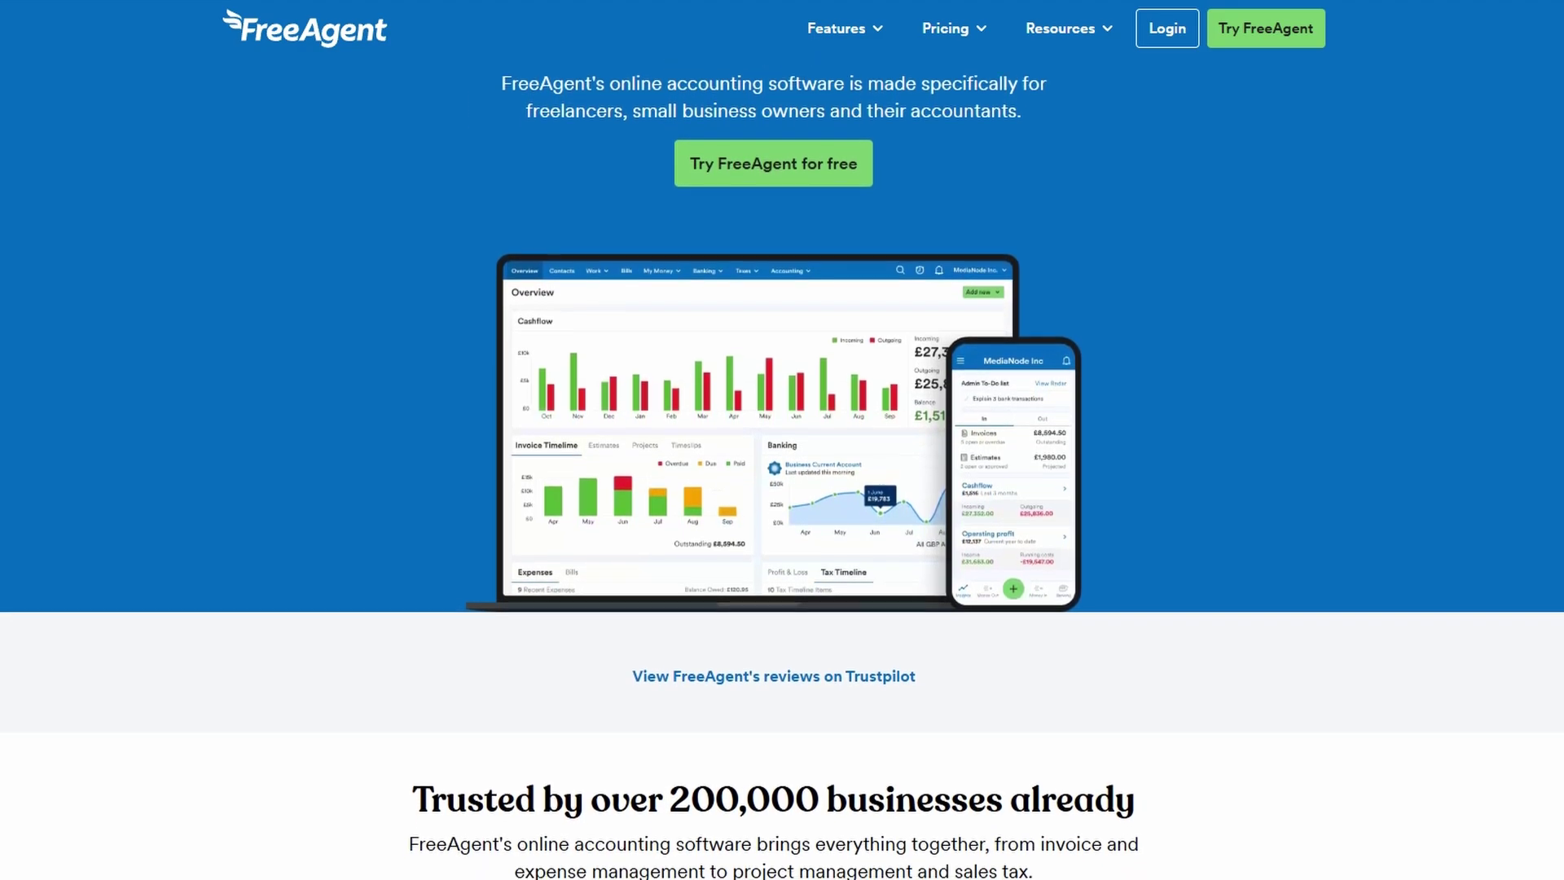
pyautogui.scroll(-1, 782, 439)
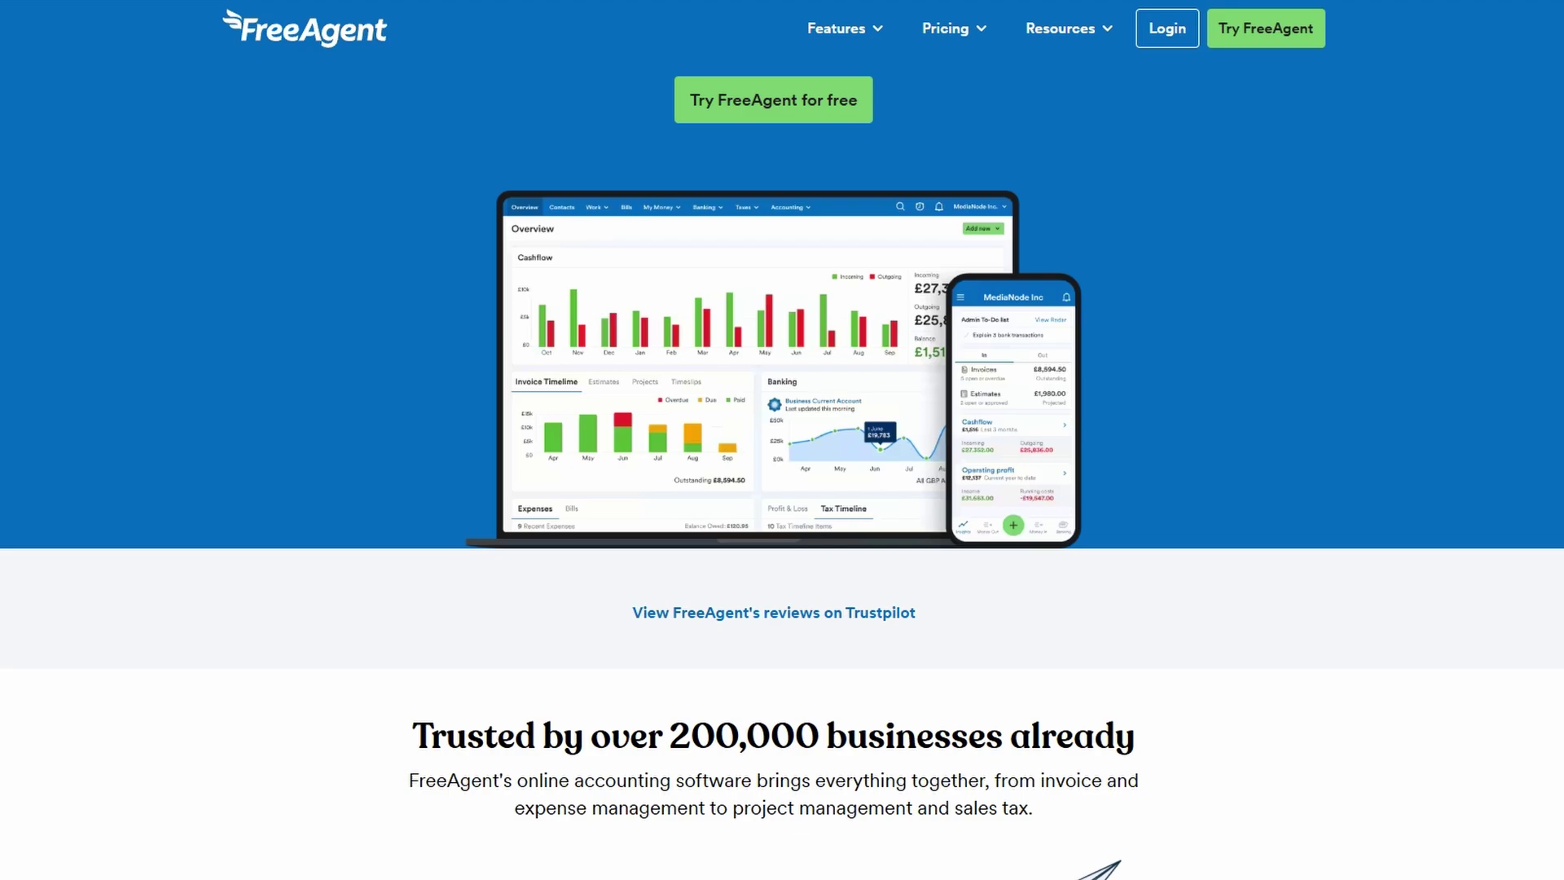
pyautogui.scroll(-1, 782, 440)
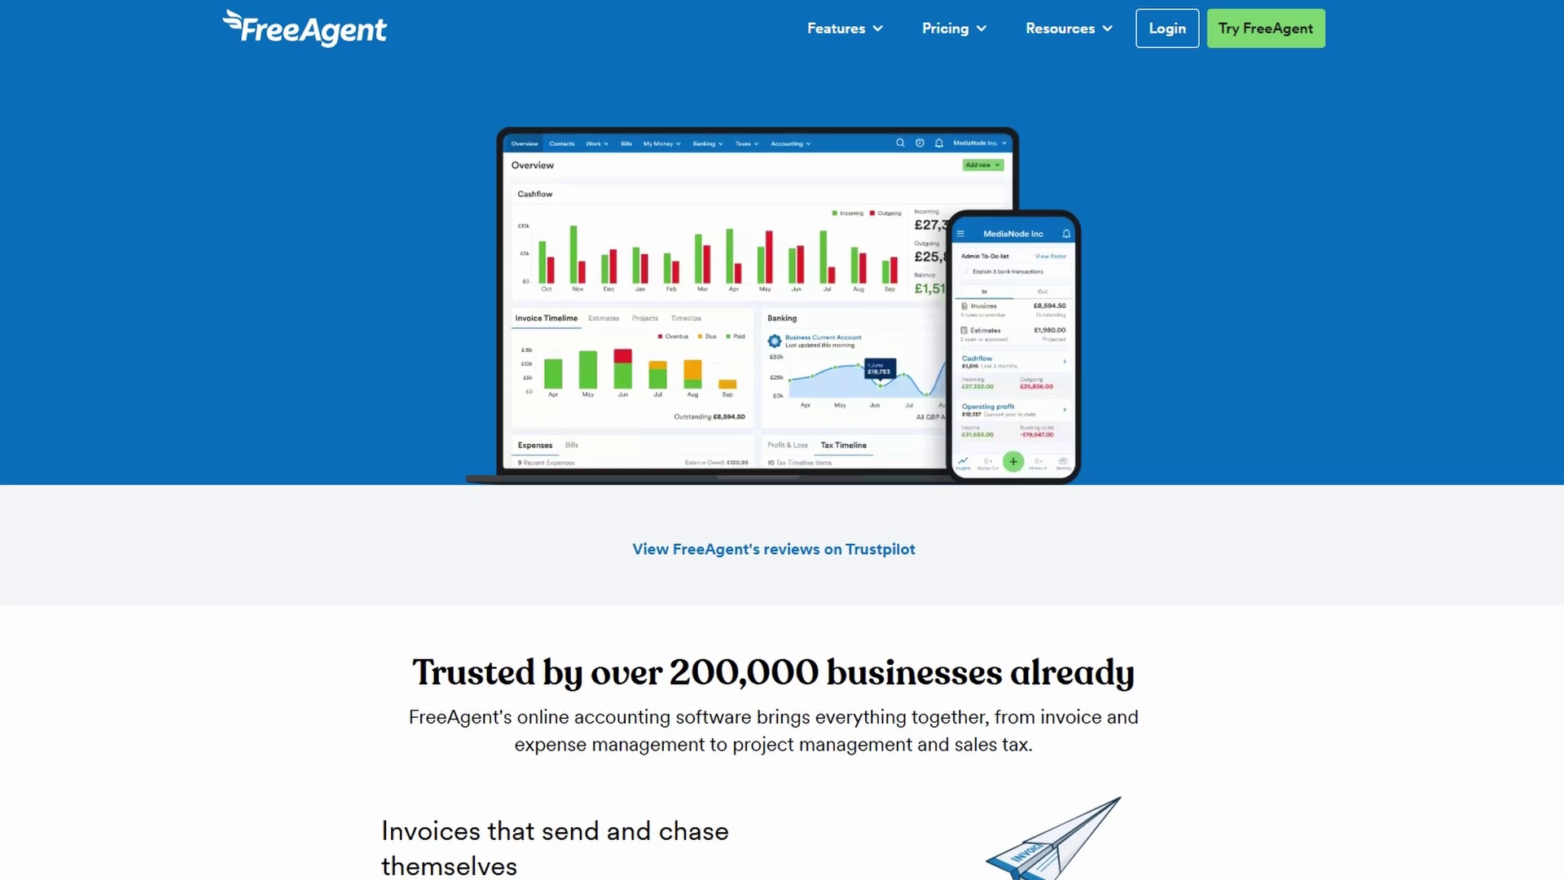
pyautogui.scroll(-1, 783, 440)
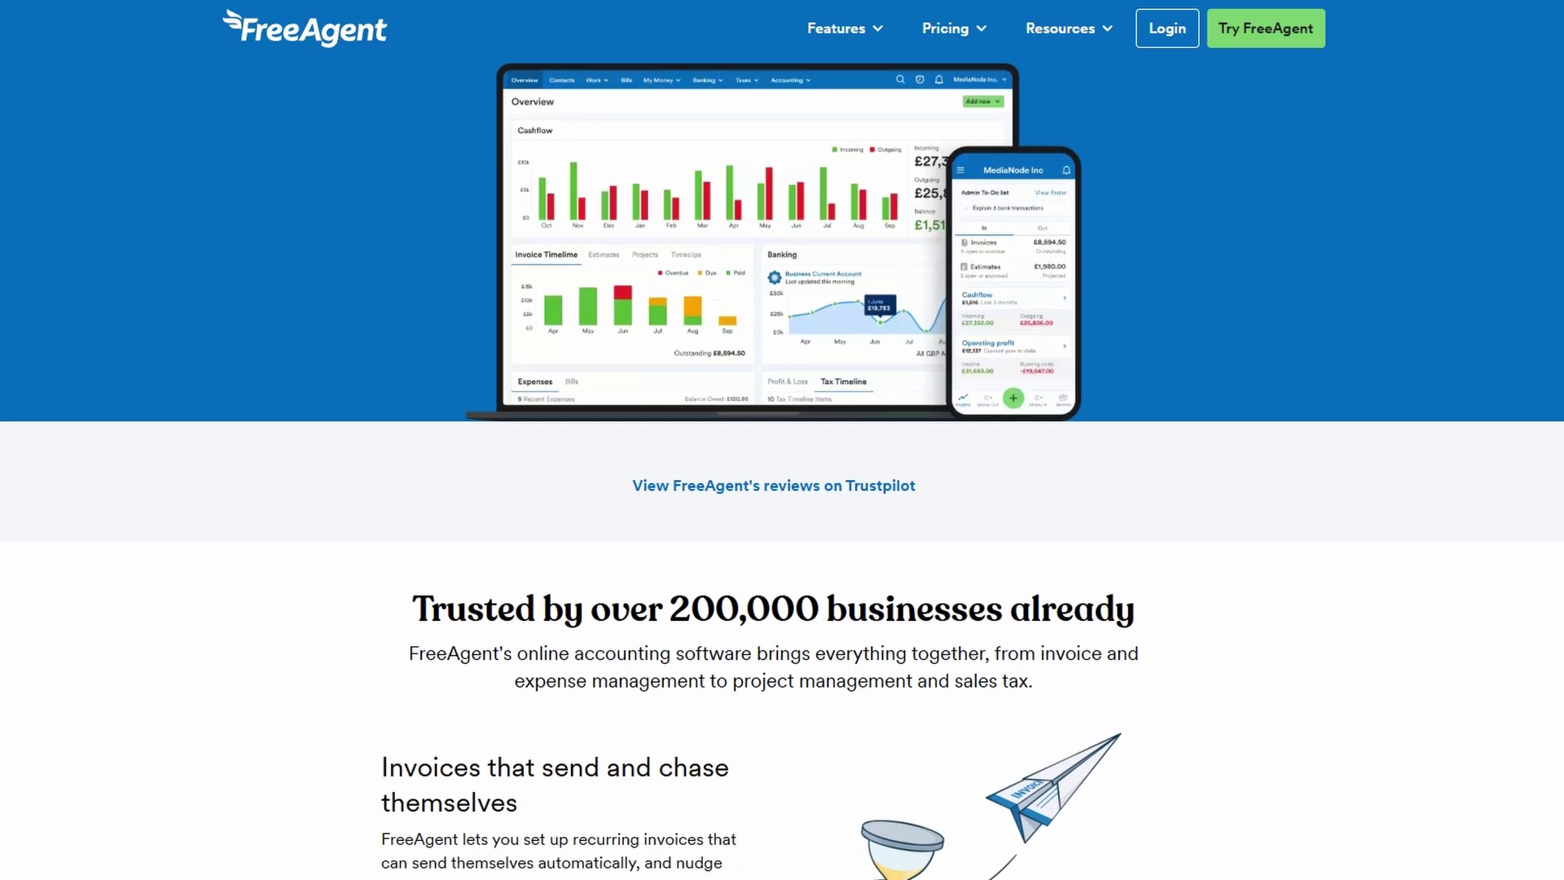
pyautogui.scroll(-1, 782, 440)
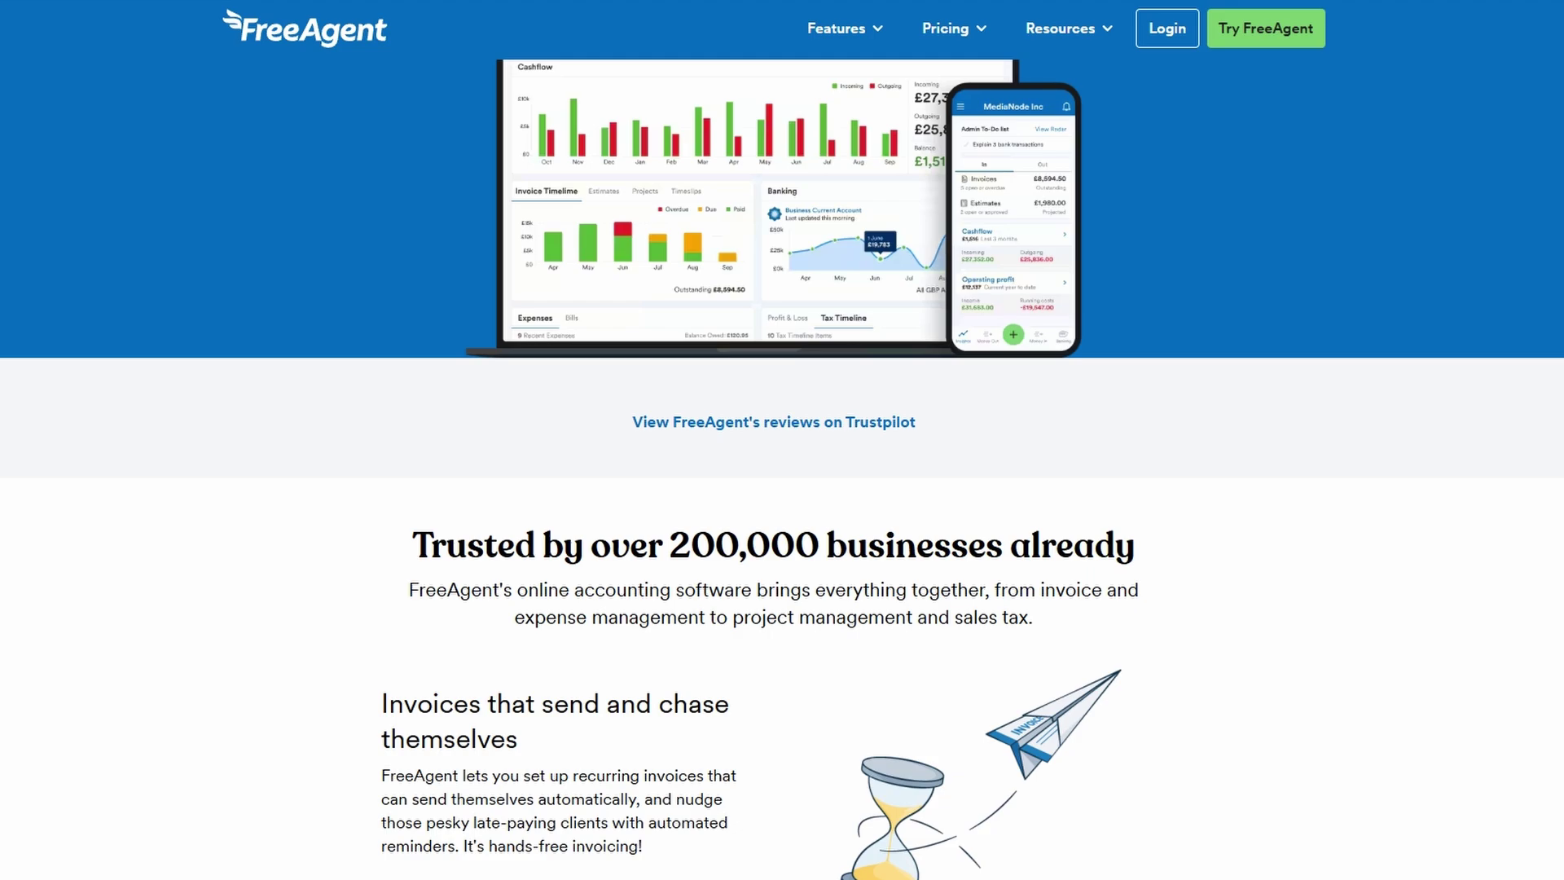
pyautogui.scroll(-1, 782, 440)
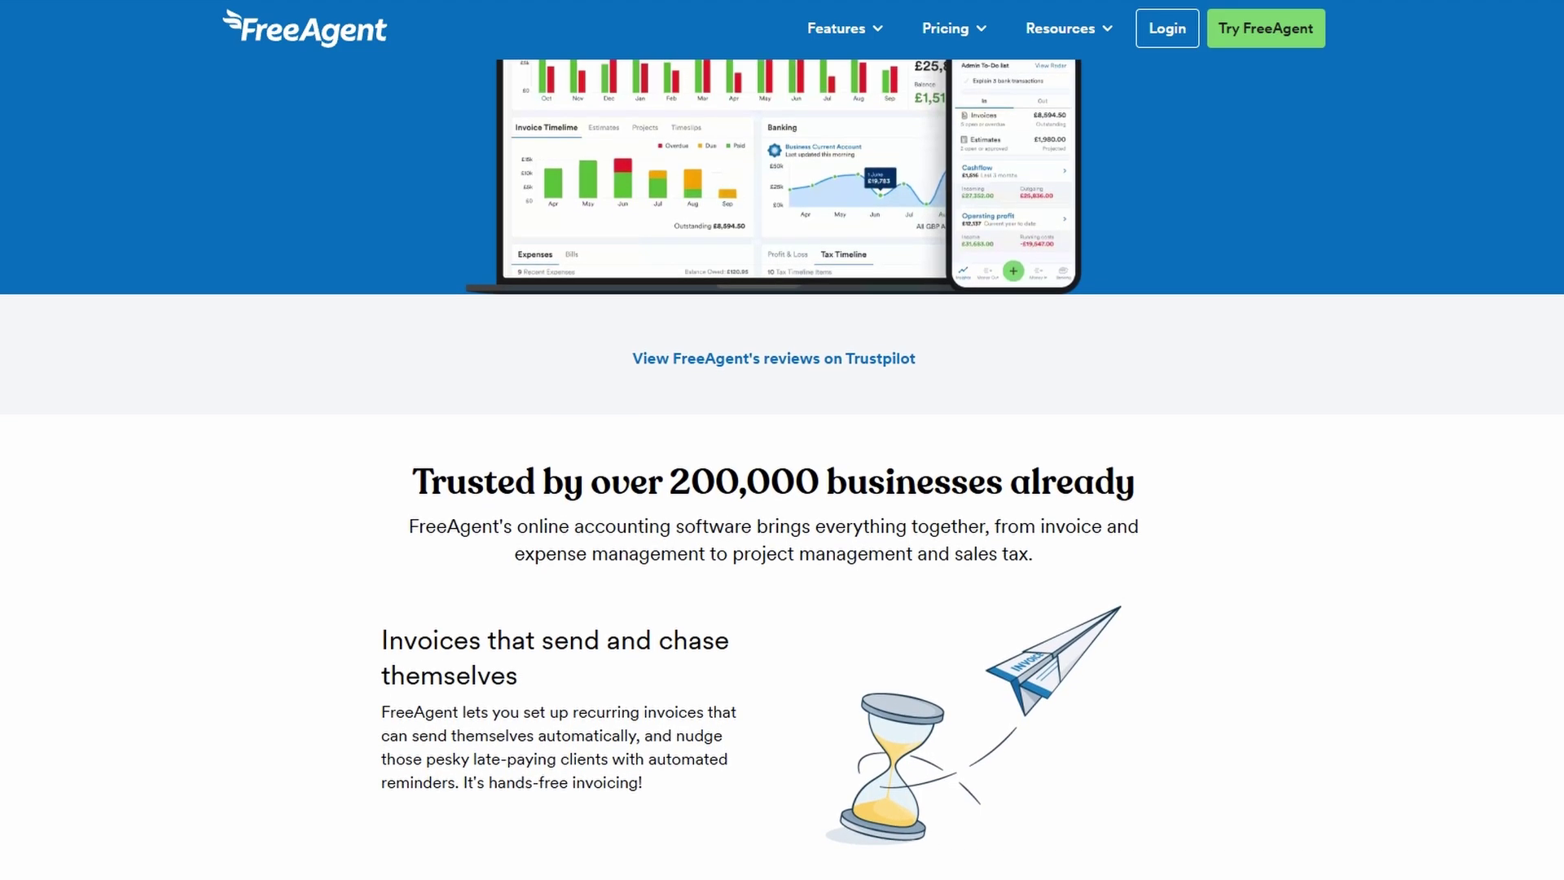
pyautogui.scroll(-1, 782, 440)
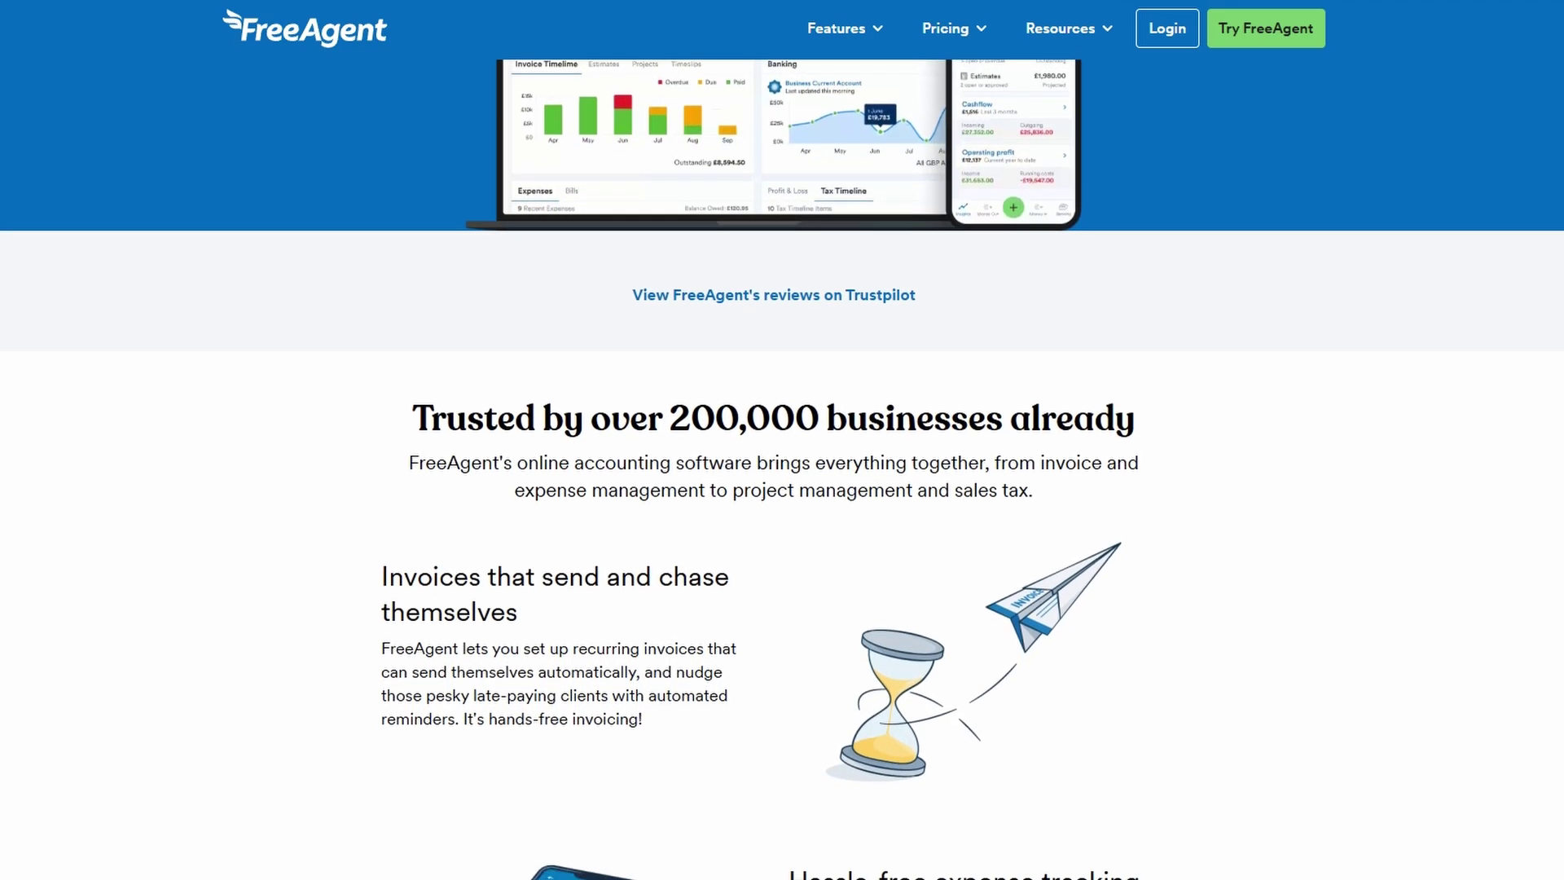
pyautogui.scroll(-1, 783, 440)
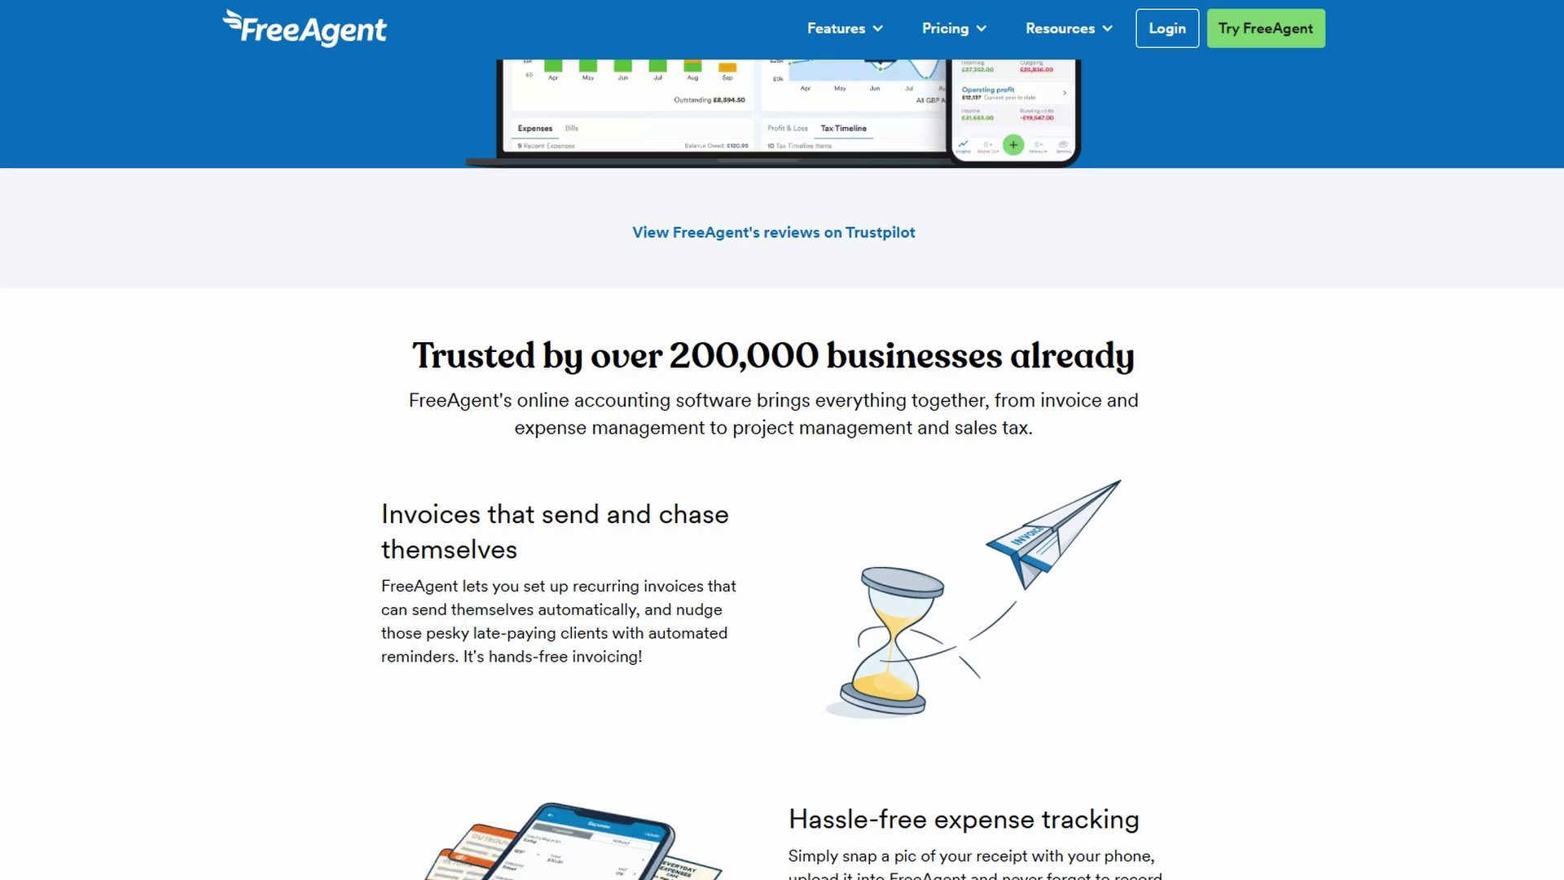
pyautogui.scroll(-1, 783, 439)
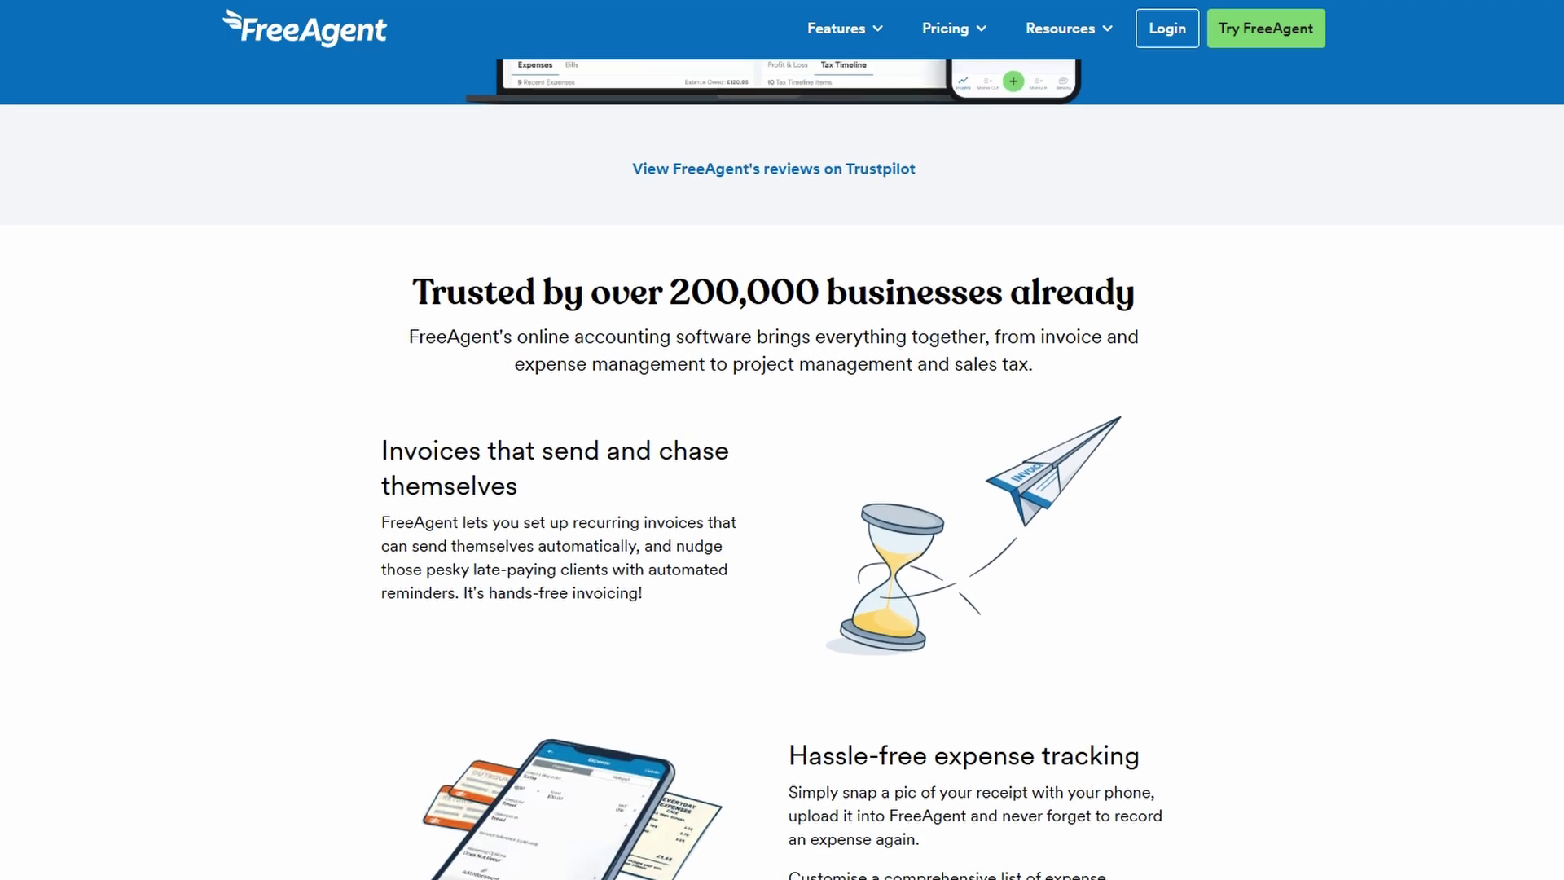
pyautogui.scroll(-1, 782, 440)
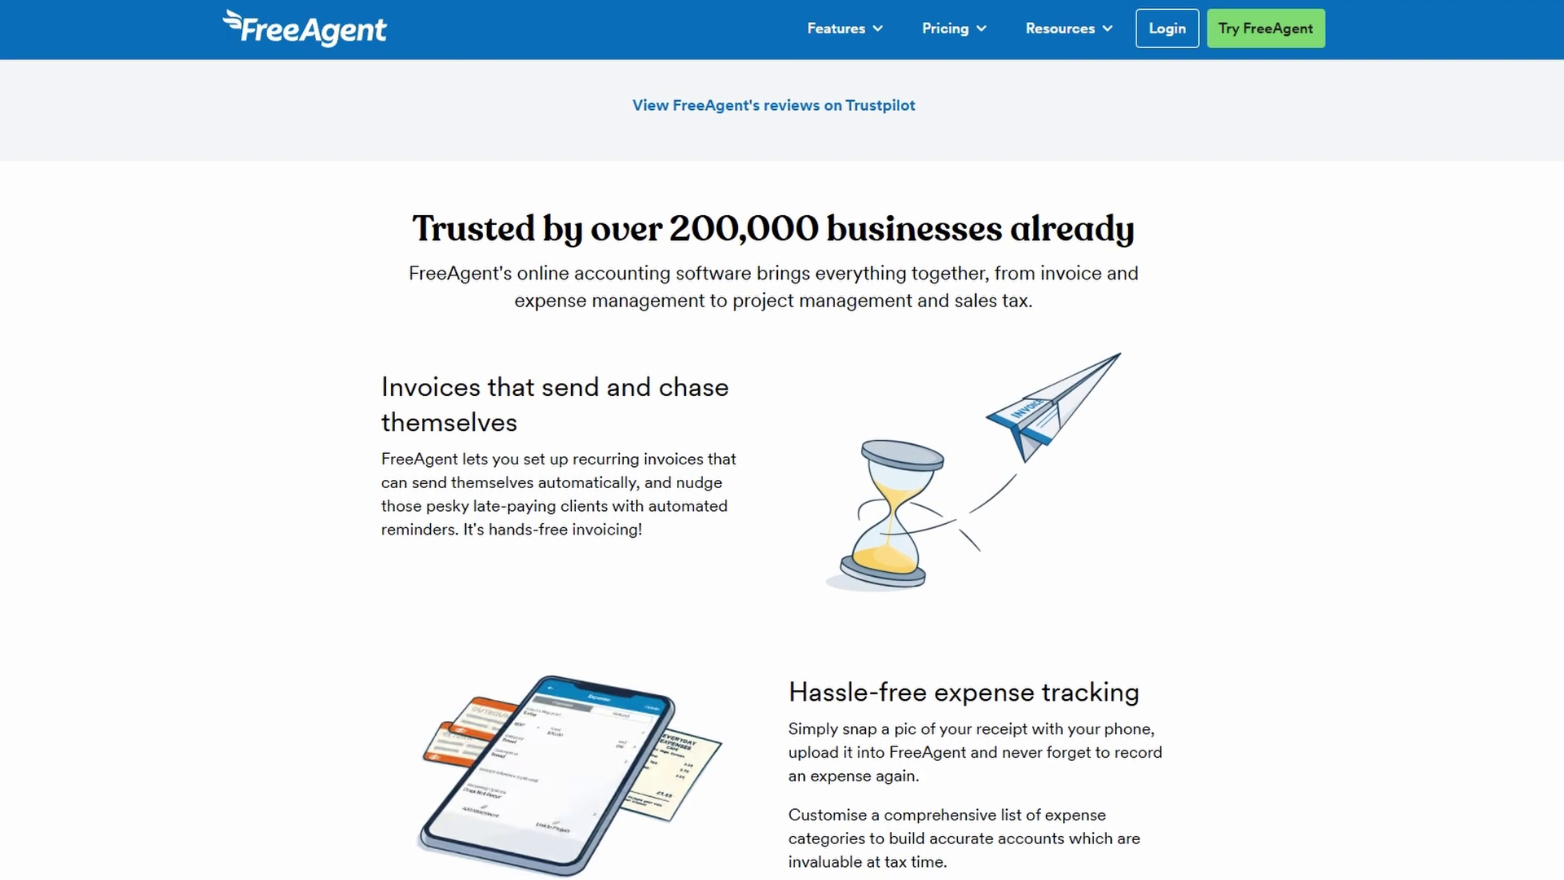
pyautogui.scroll(-1, 782, 440)
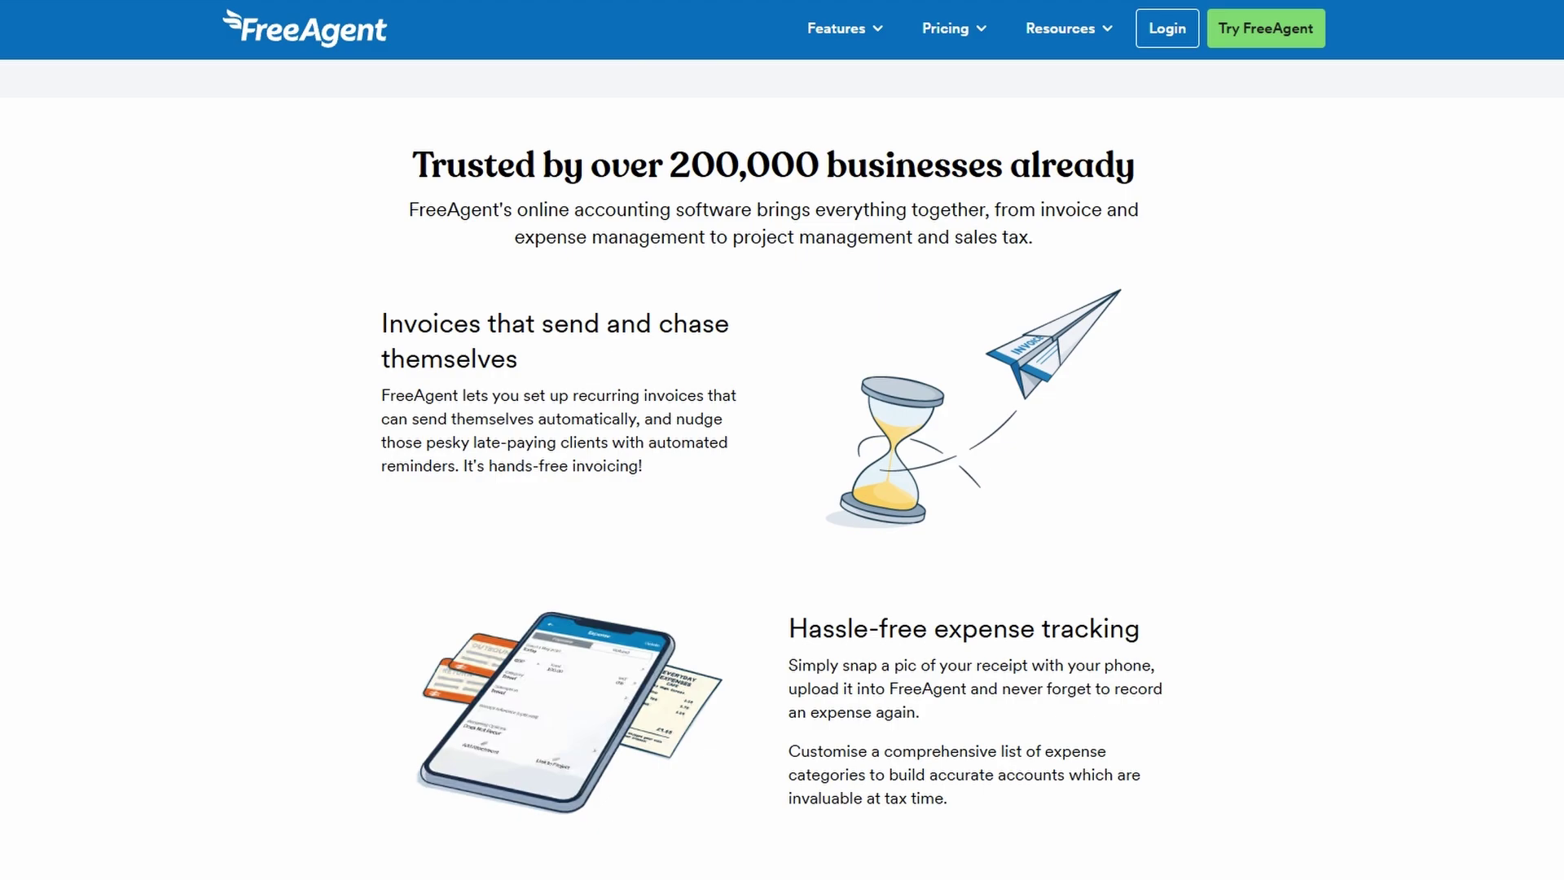
pyautogui.scroll(-1, 782, 440)
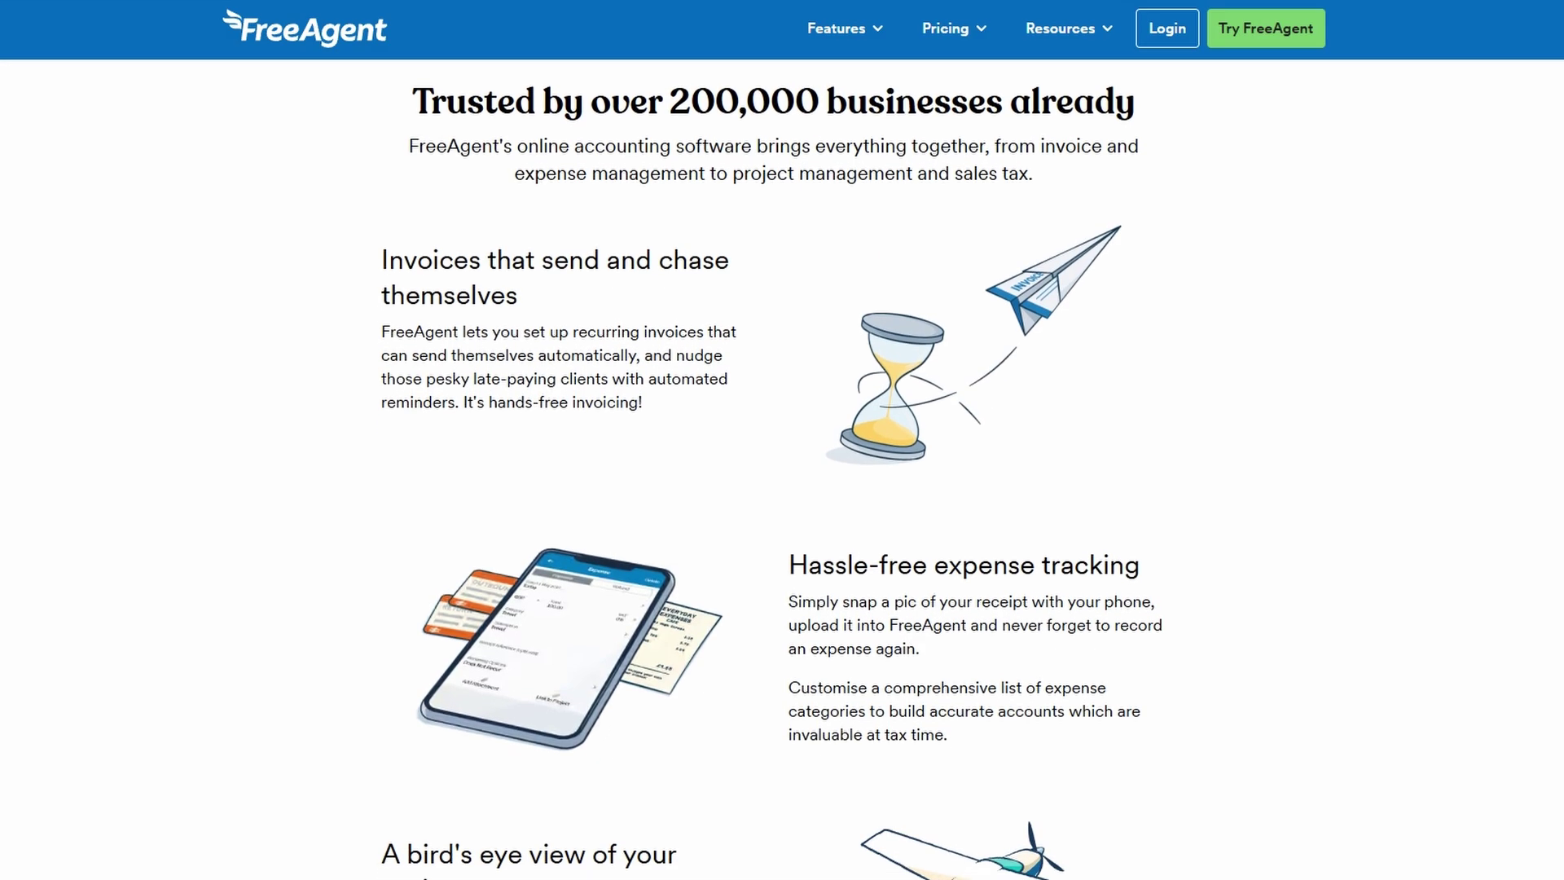
pyautogui.scroll(-1, 782, 440)
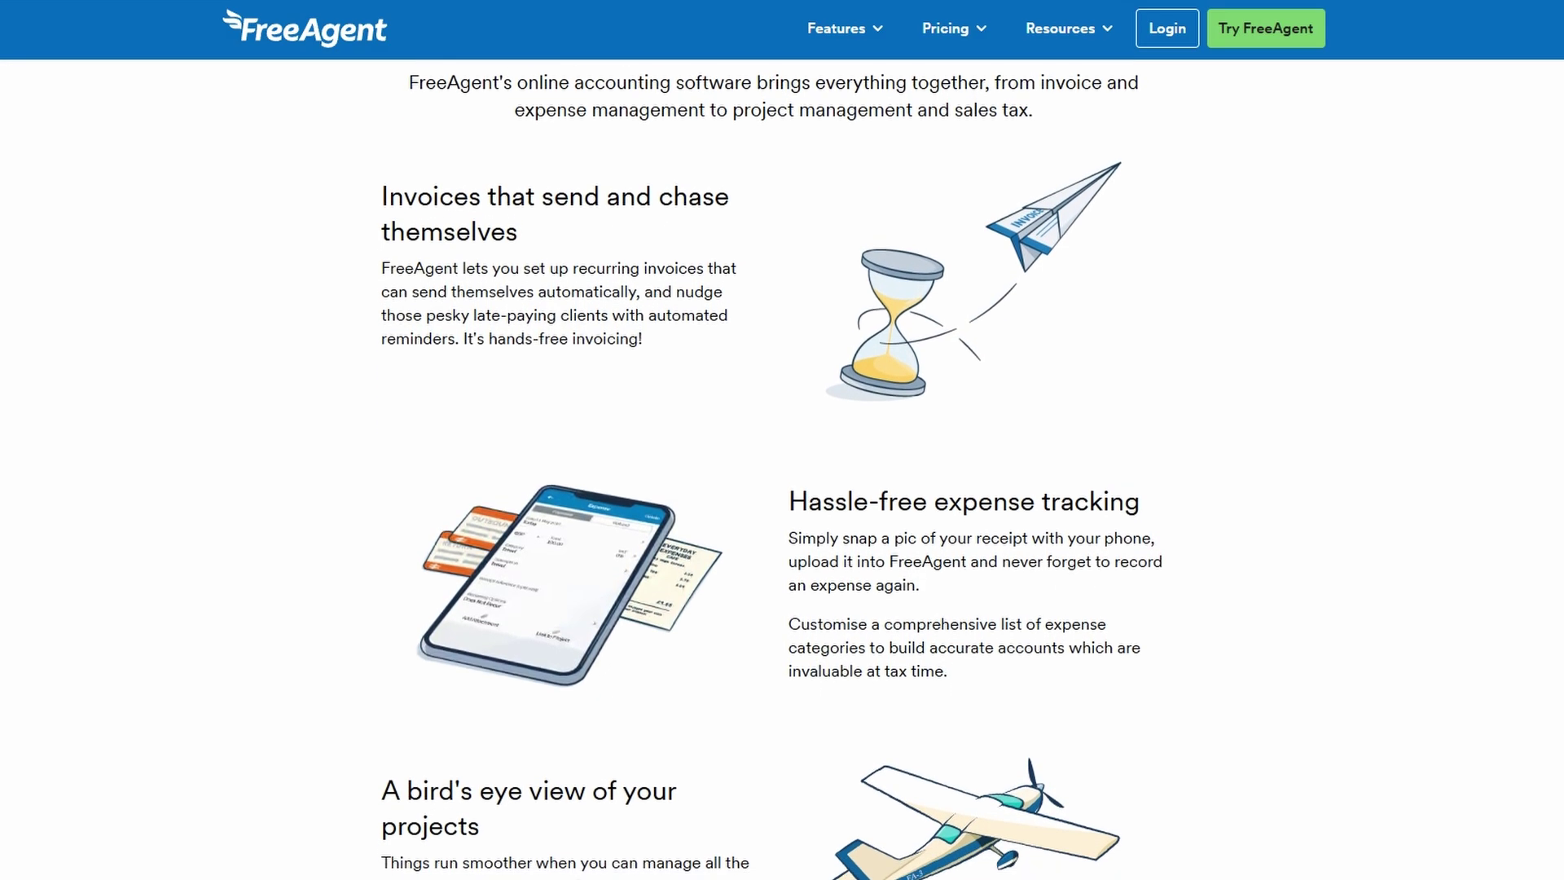
pyautogui.scroll(-1, 782, 440)
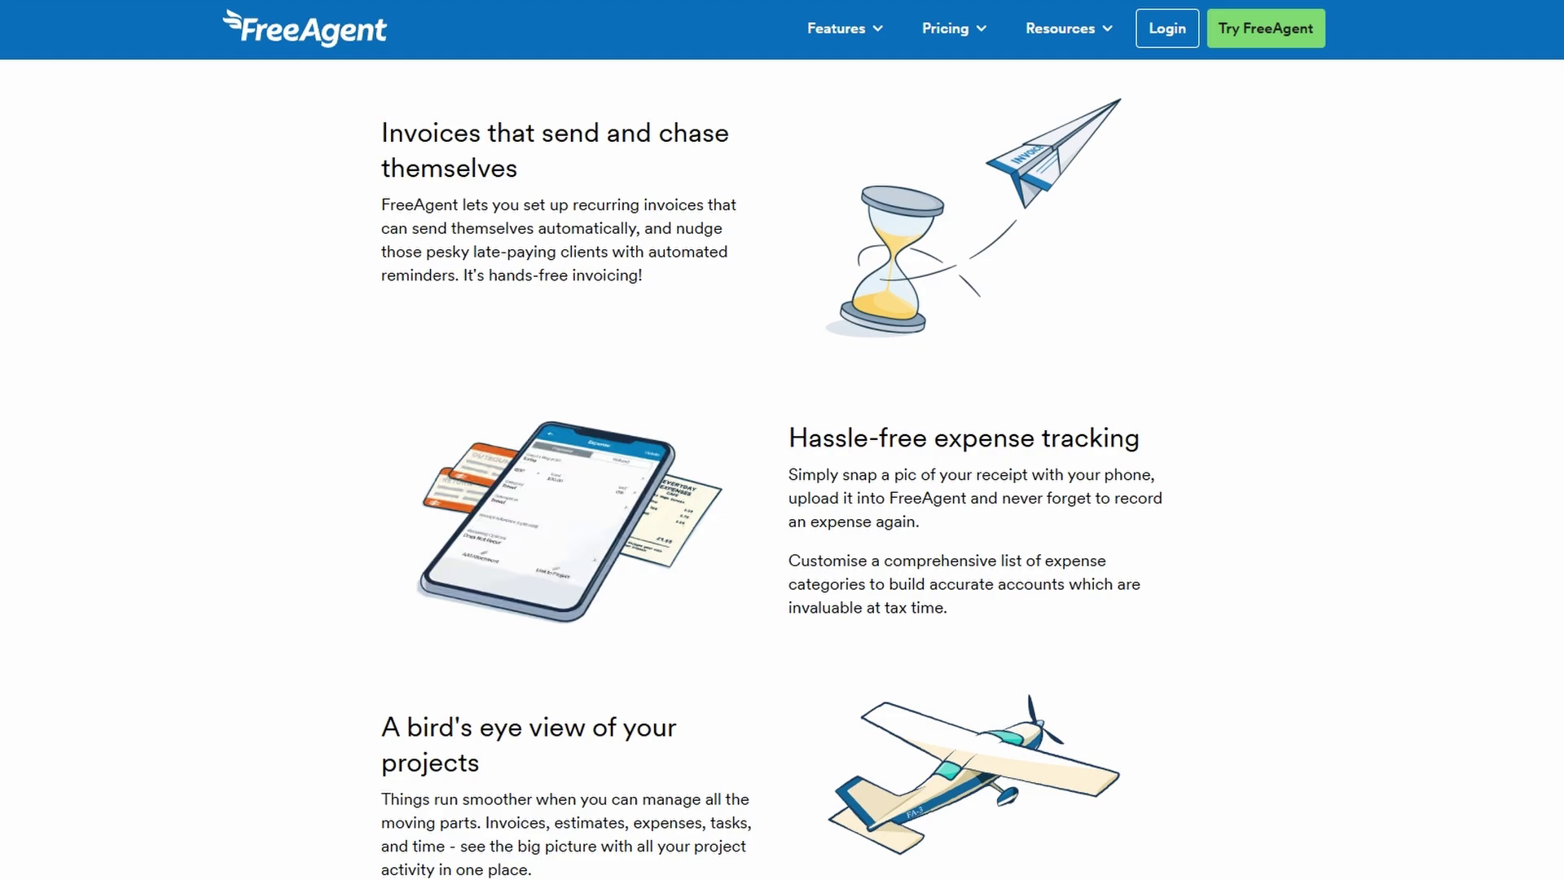
pyautogui.scroll(-1, 782, 440)
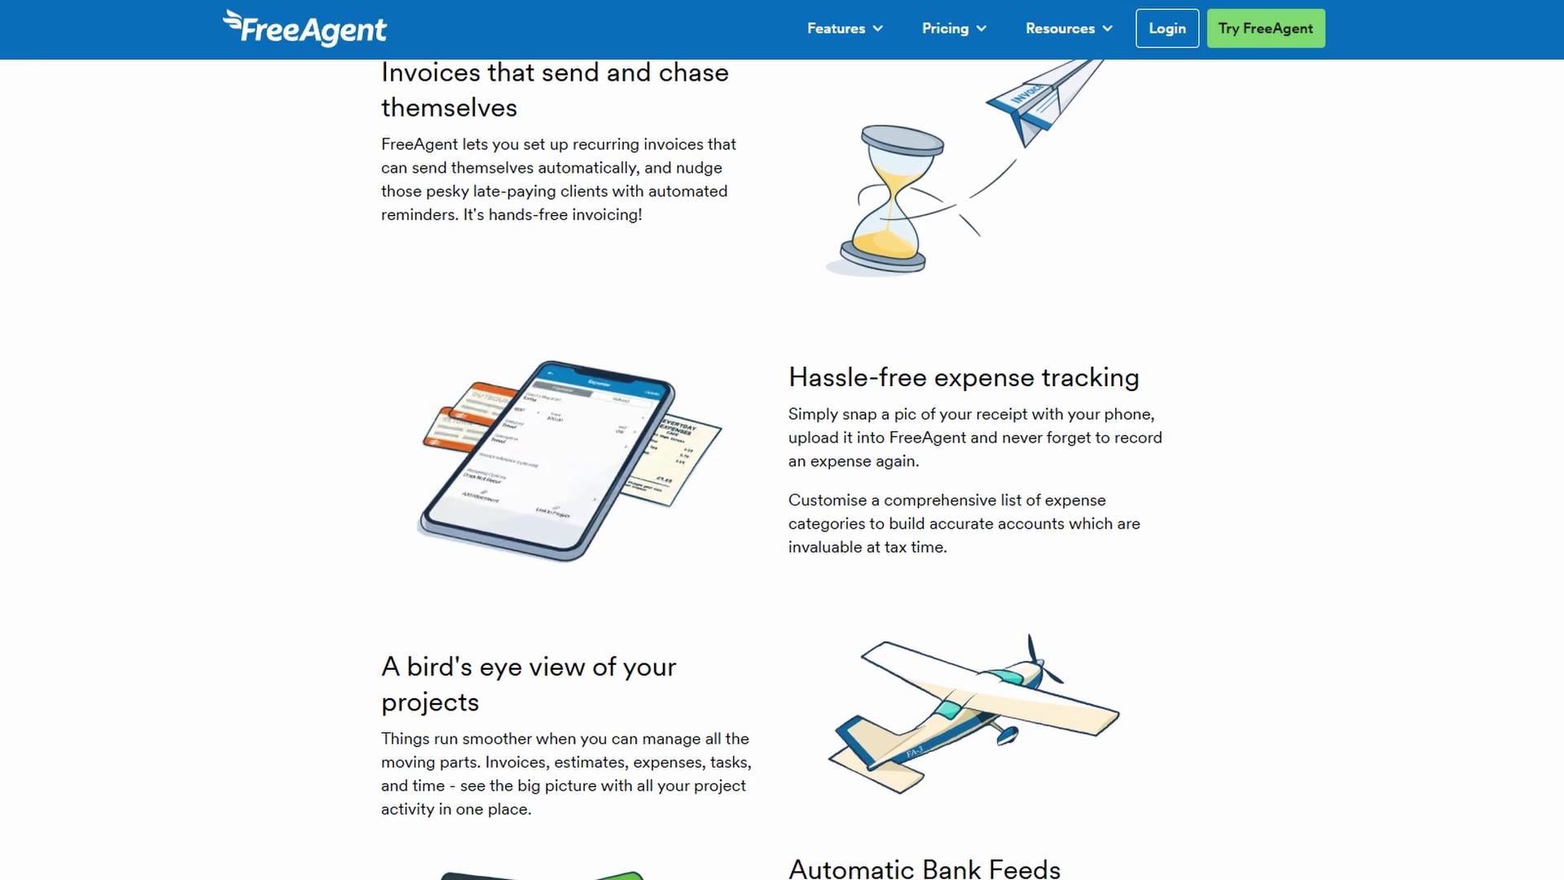
pyautogui.scroll(-1, 782, 440)
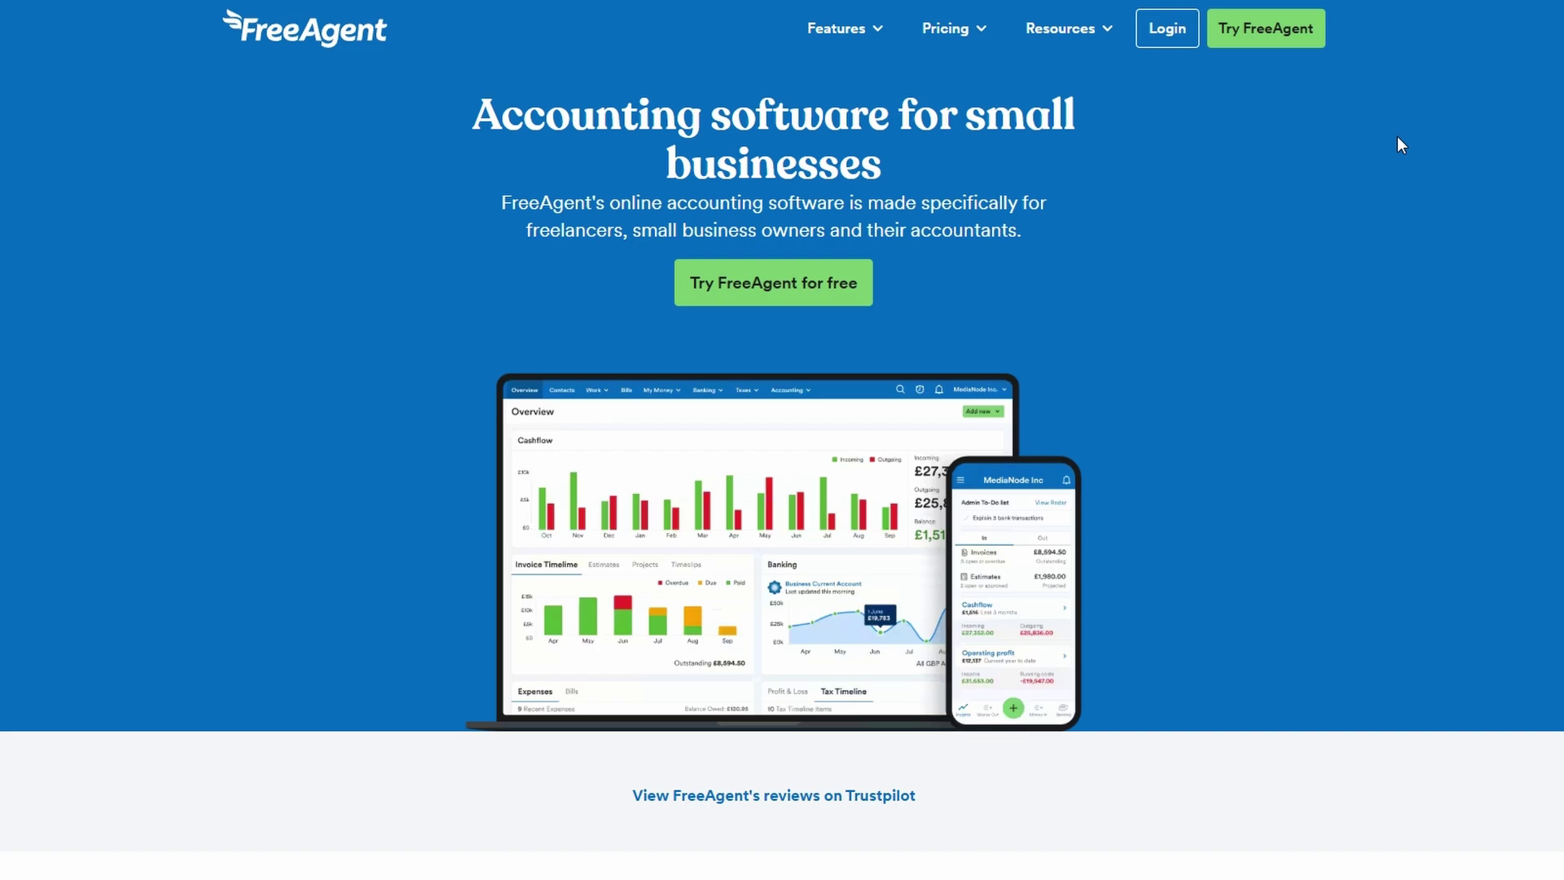
pyautogui.click(774, 282)
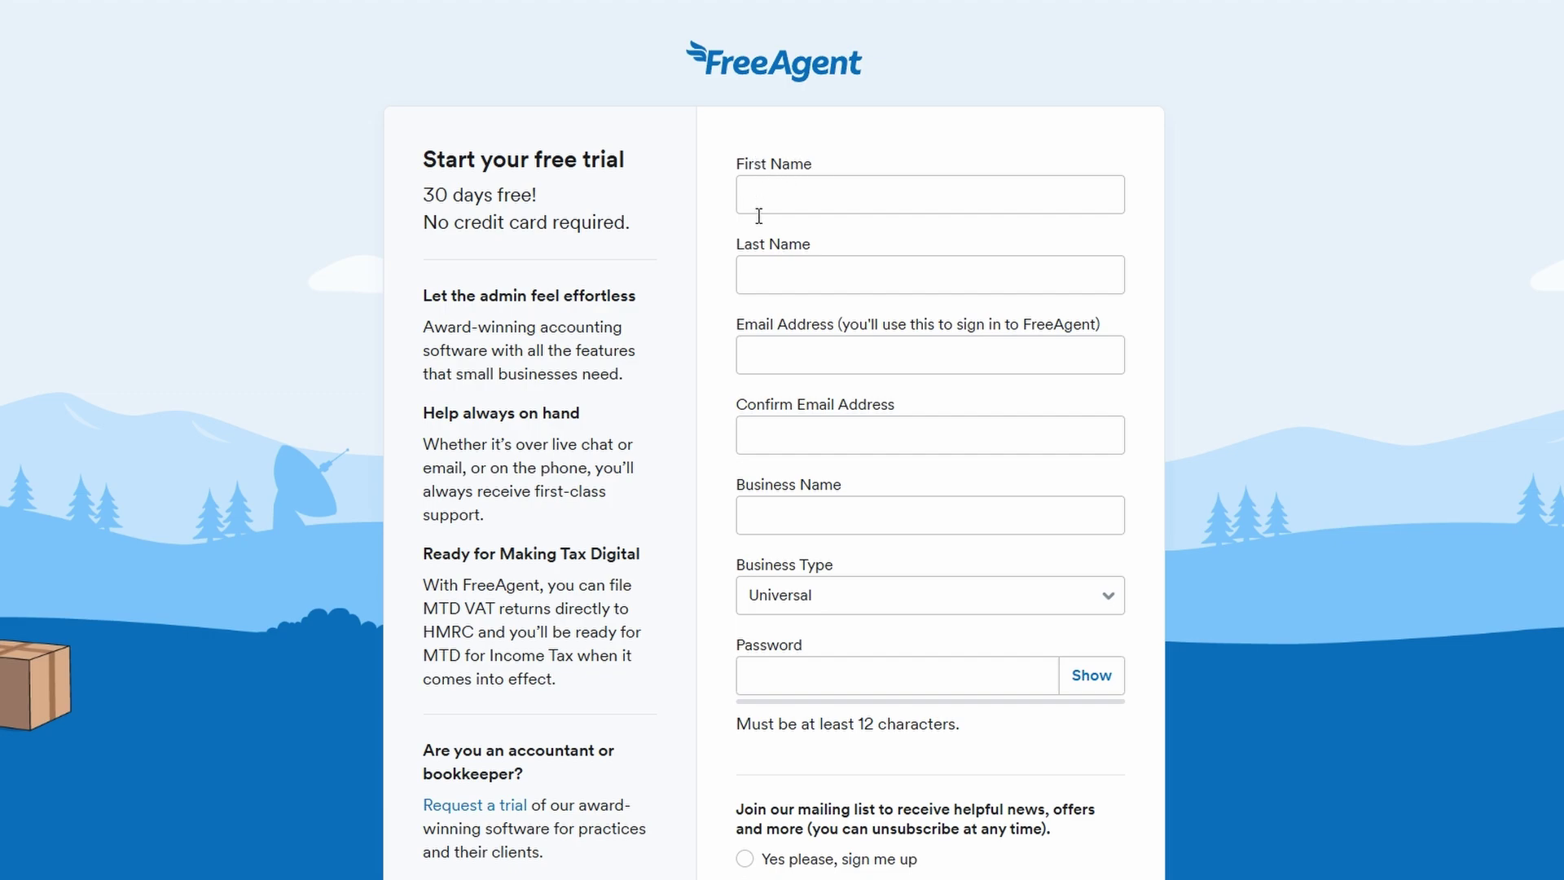
# Keep Universal as the business type on the Business Details step
pyautogui.scroll(-3, 799, 339)
pyautogui.scroll(3, 801, 351)
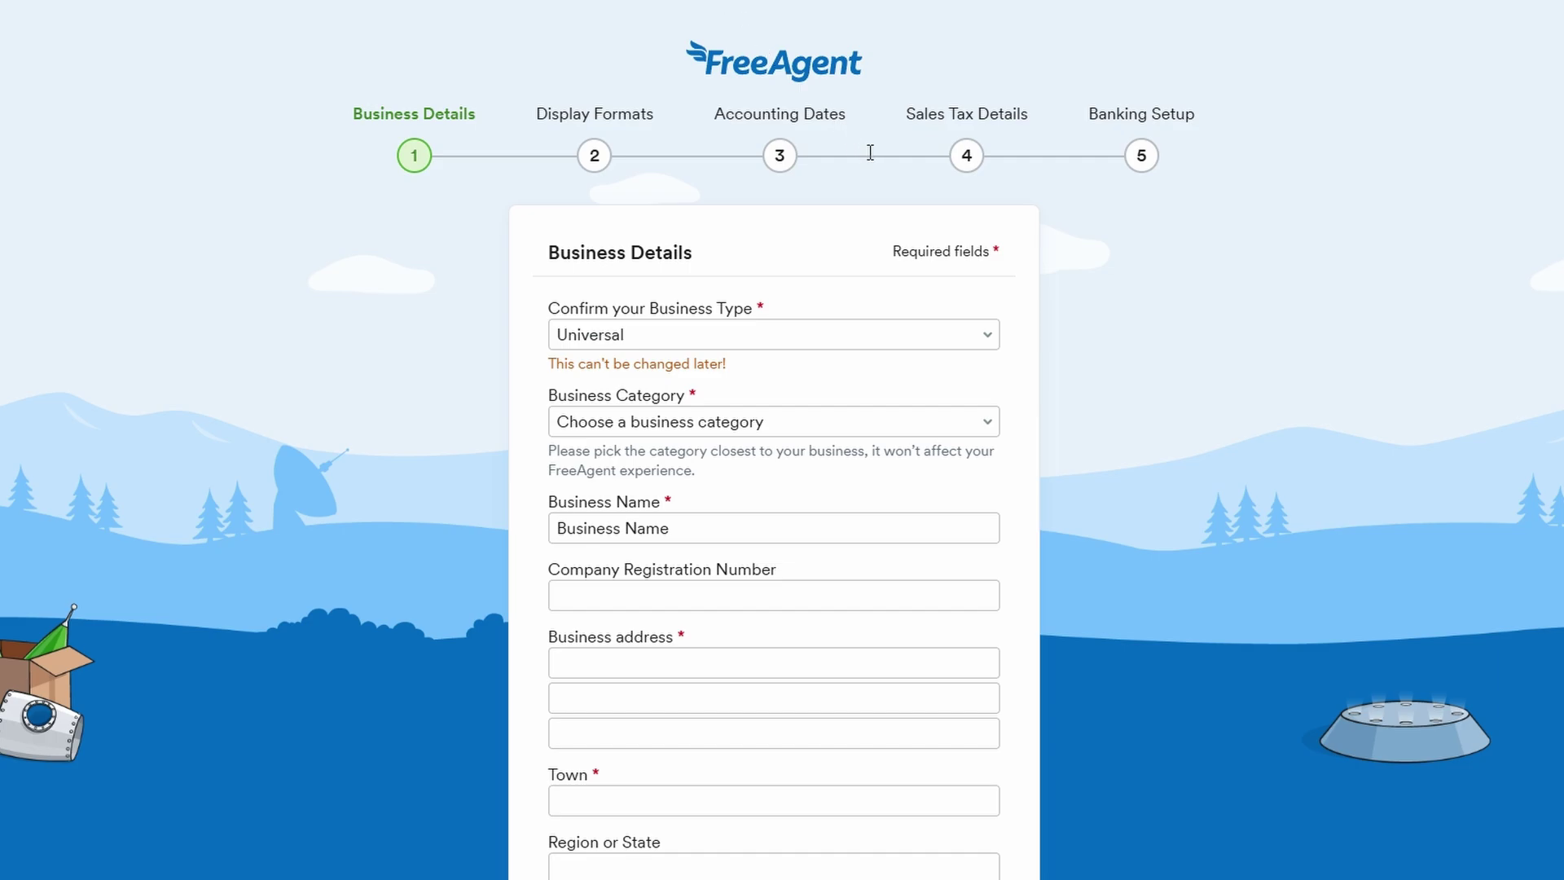
pyautogui.click(803, 336)
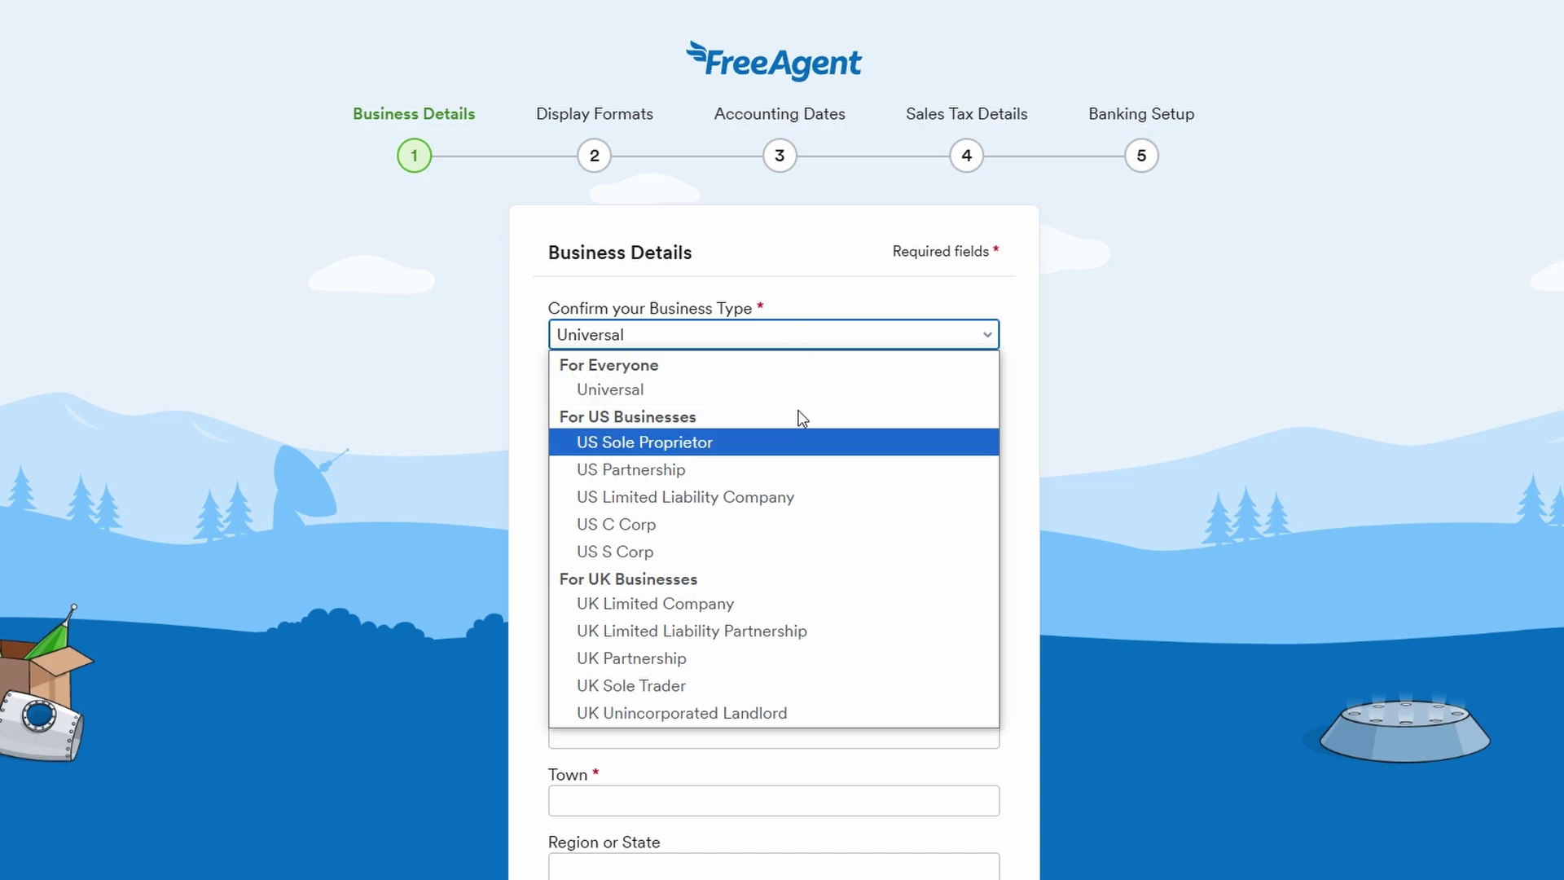
pyautogui.click(951, 298)
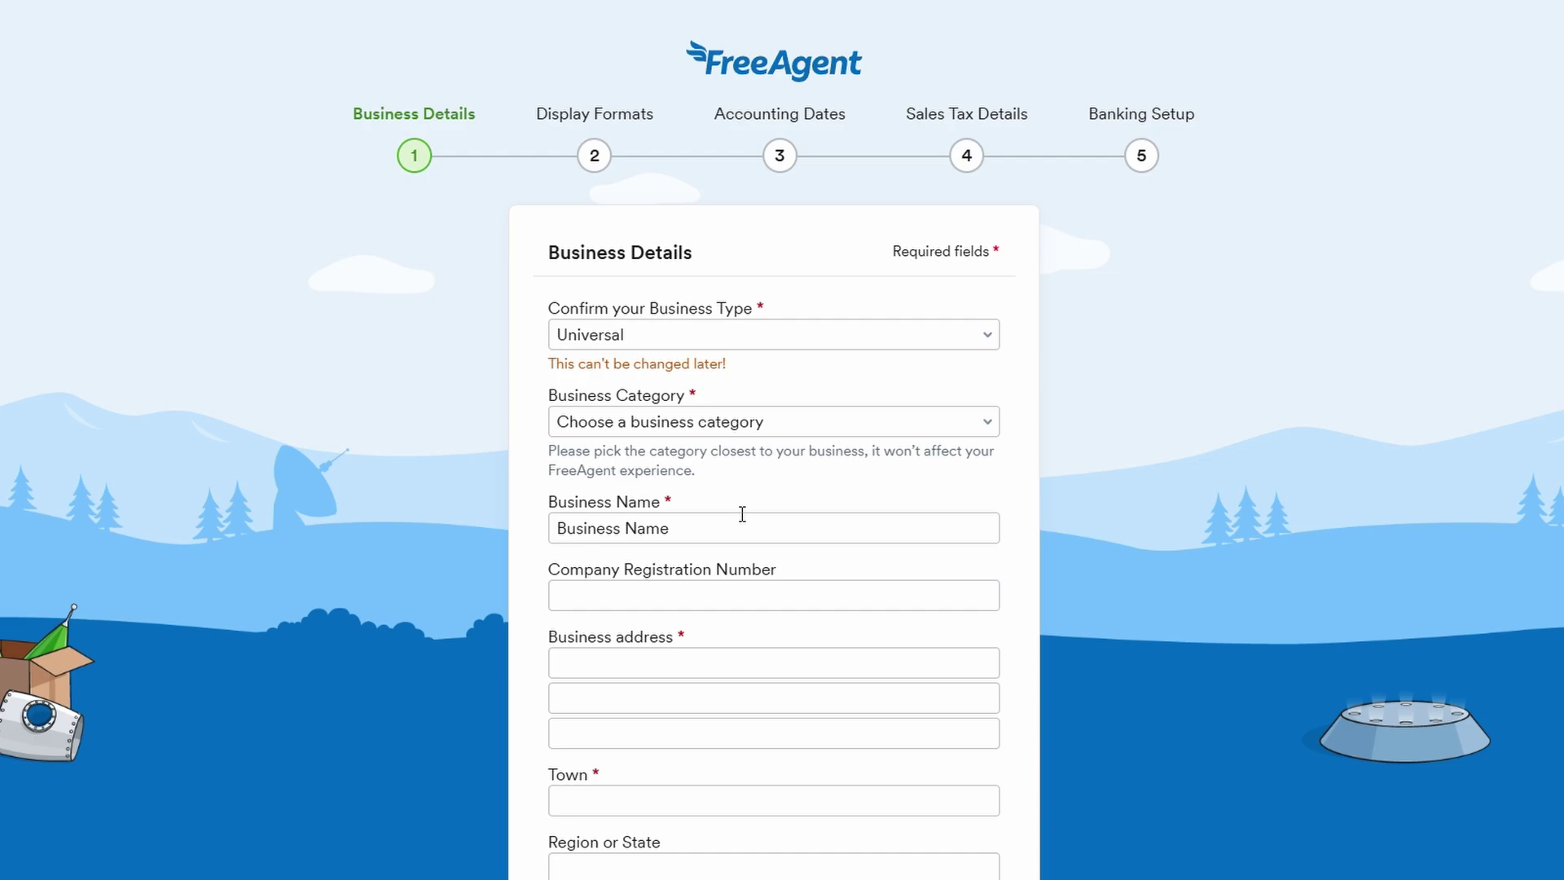
# Fill the first address line with 'Business address', copied from its label
pyautogui.click(648, 591)
pyautogui.scroll(-1, 665, 575)
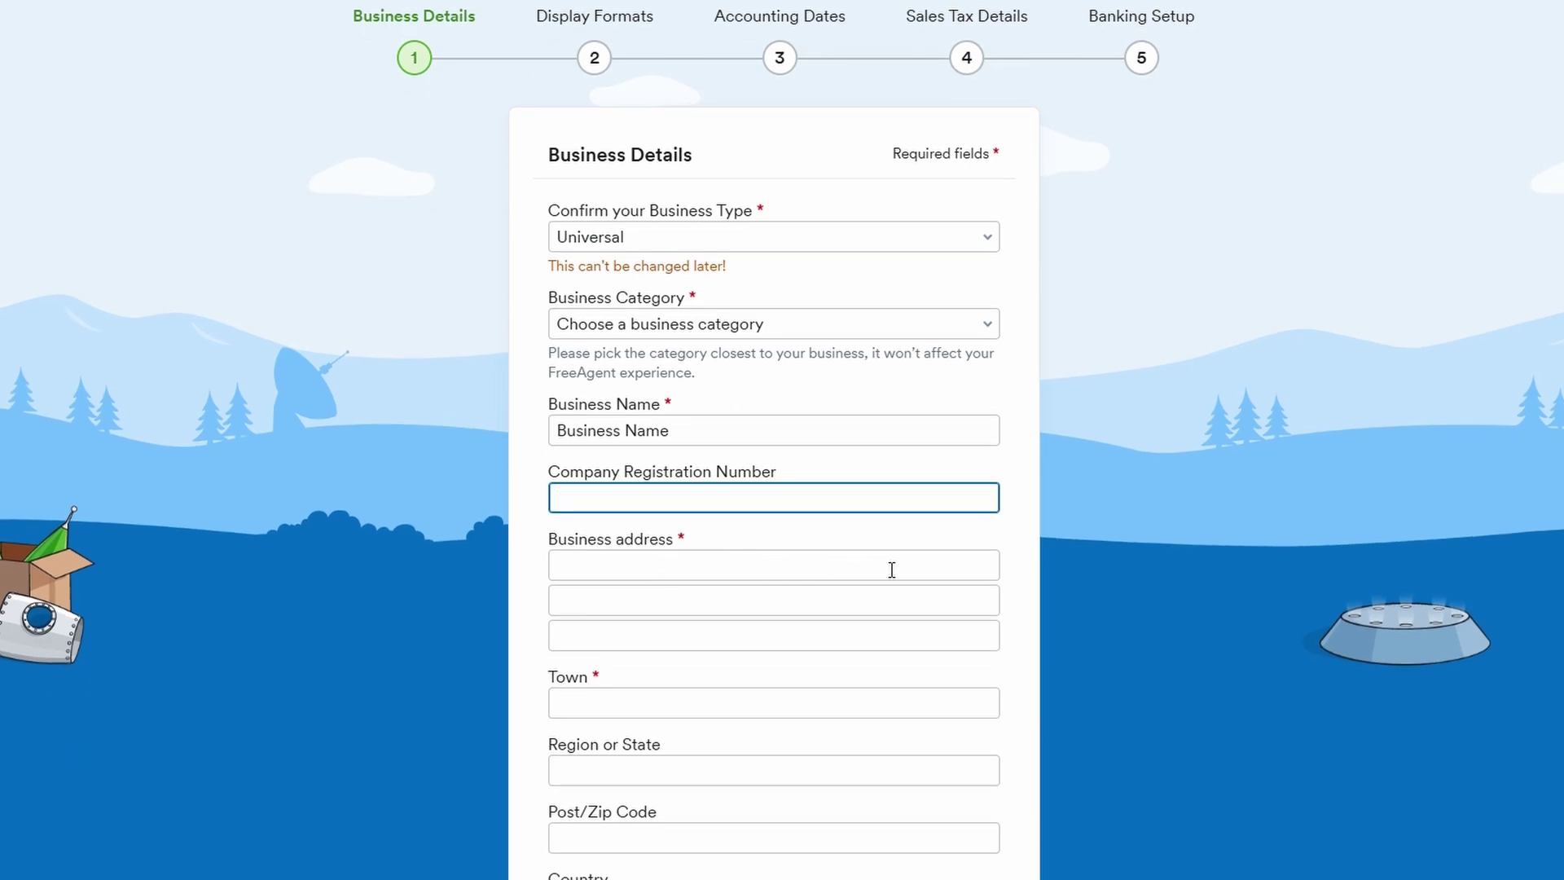
pyautogui.scroll(-1, 844, 515)
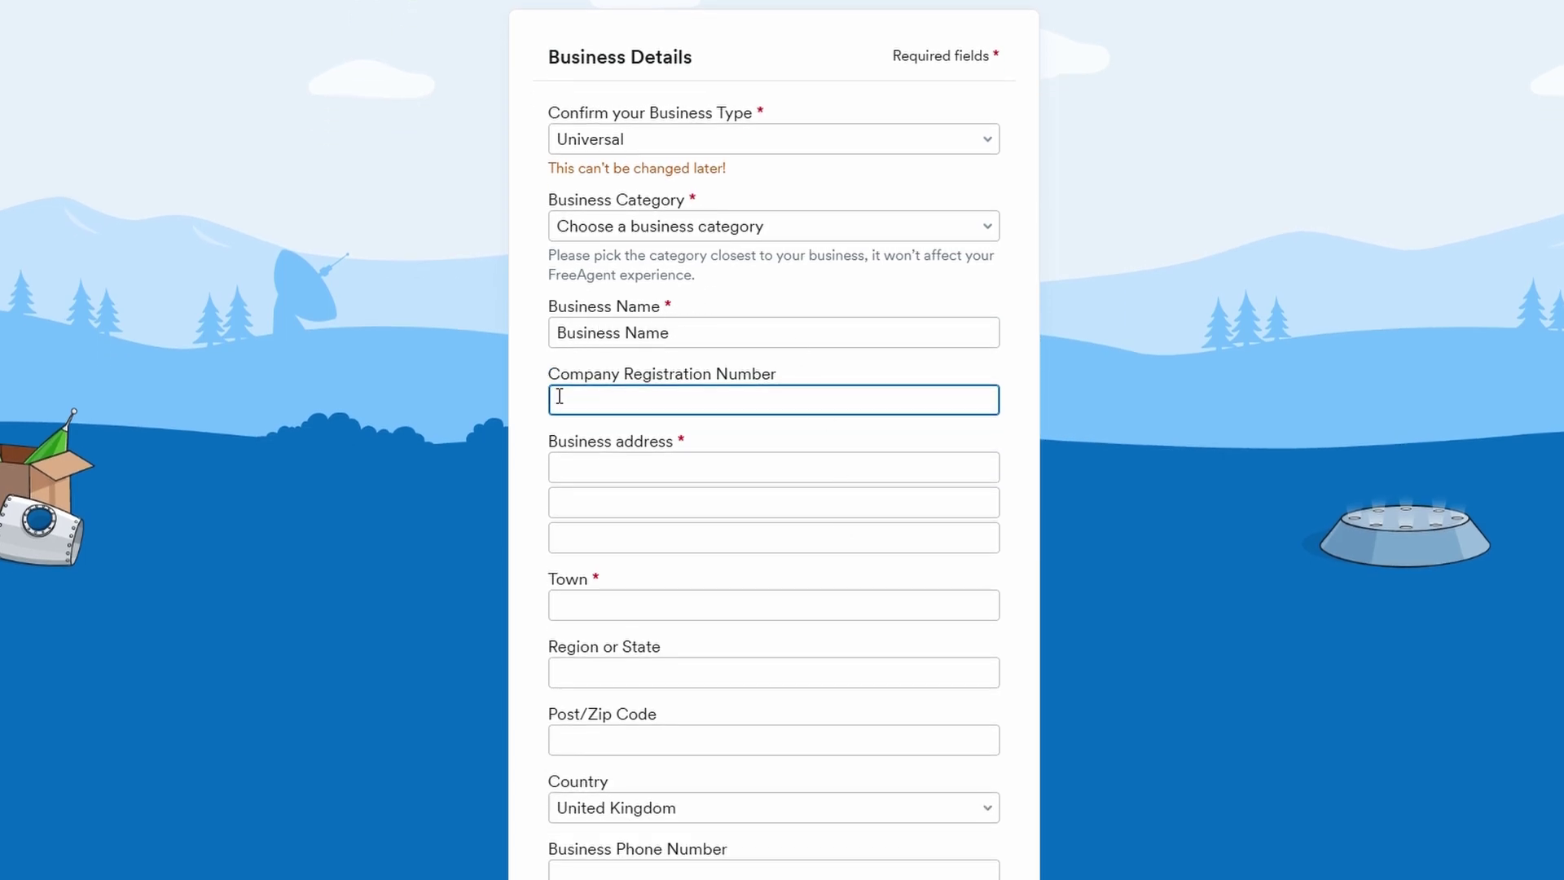
pyautogui.tripleClick(564, 442)
pyautogui.hotkey('ctrl', 'c')
pyautogui.click(585, 467)
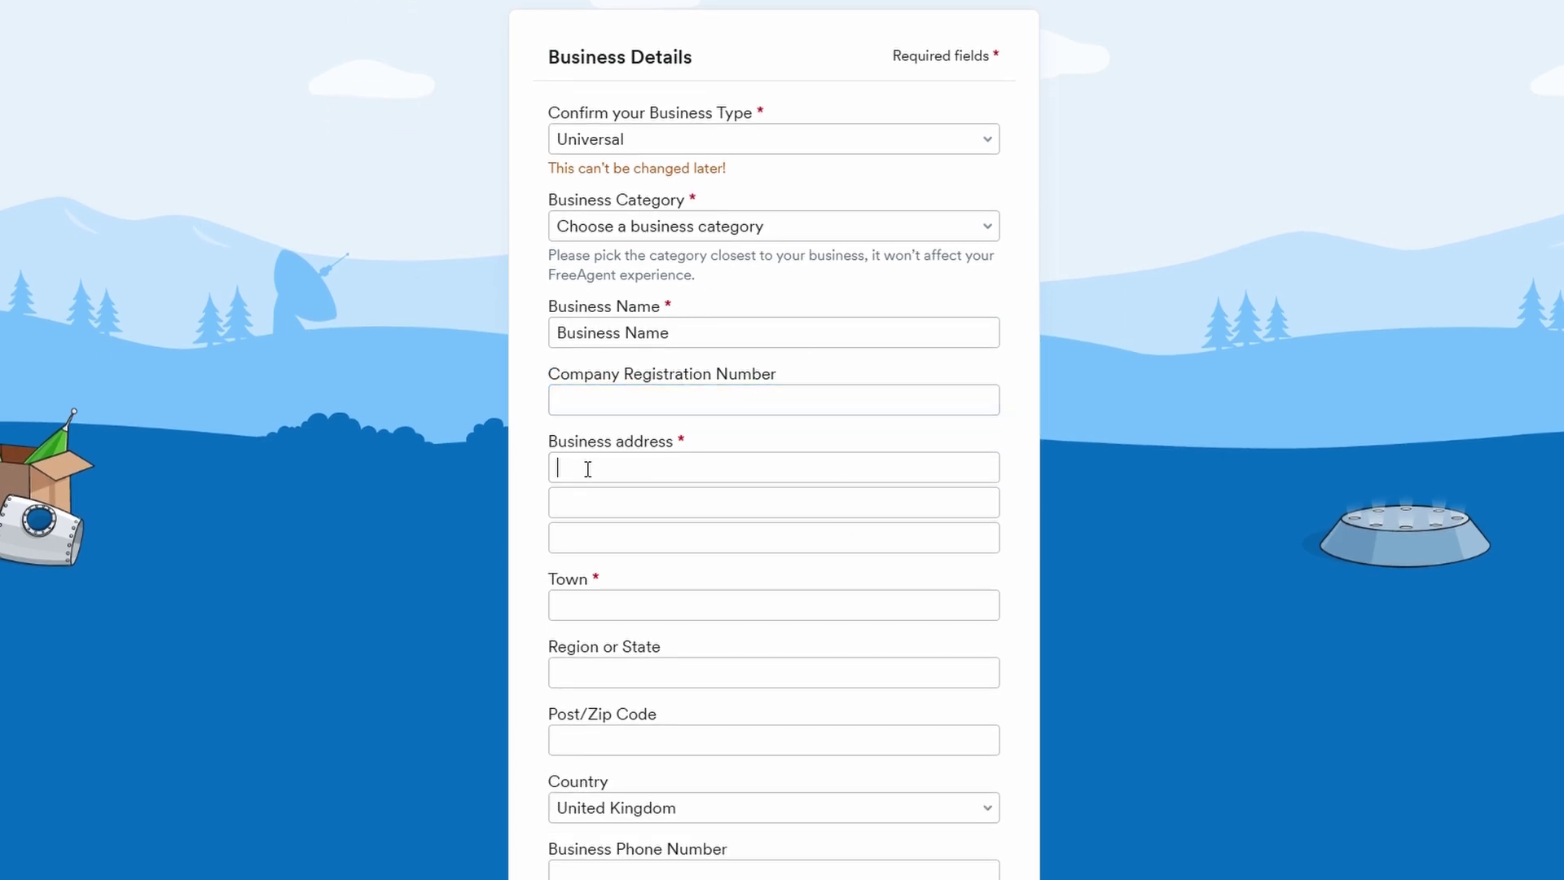
pyautogui.hotkey('ctrl', 'v')
# Fill the town field with 'Town', copied from its label
pyautogui.tripleClick(565, 580)
pyautogui.hotkey('ctrl', 'c')
pyautogui.click(583, 606)
pyautogui.hotkey('ctrl', 'v')
pyautogui.scroll(2, 748, 650)
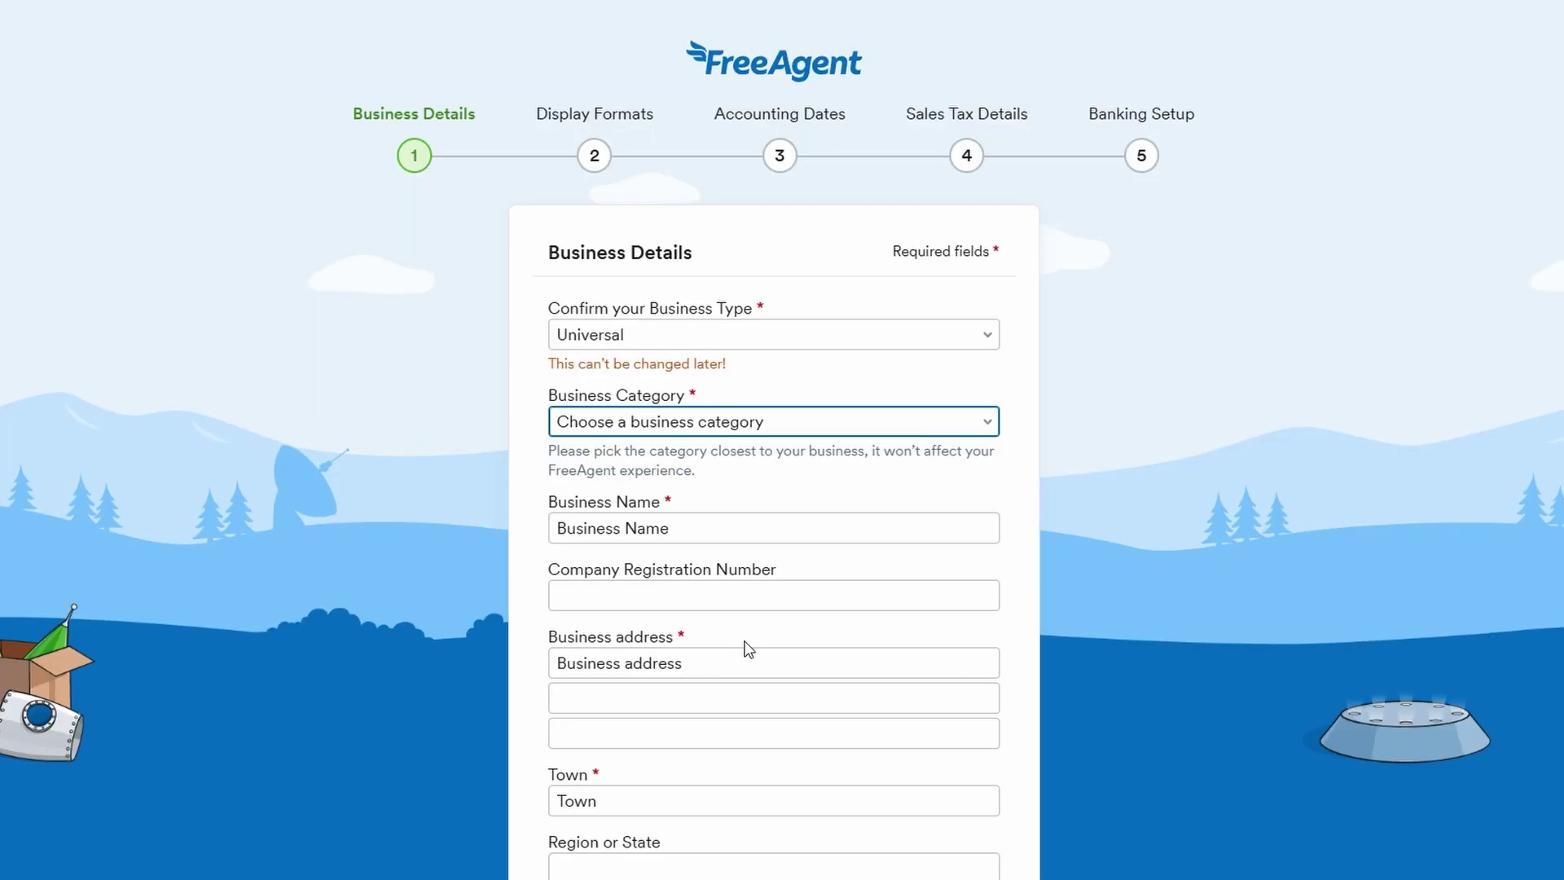
pyautogui.scroll(-3, 747, 650)
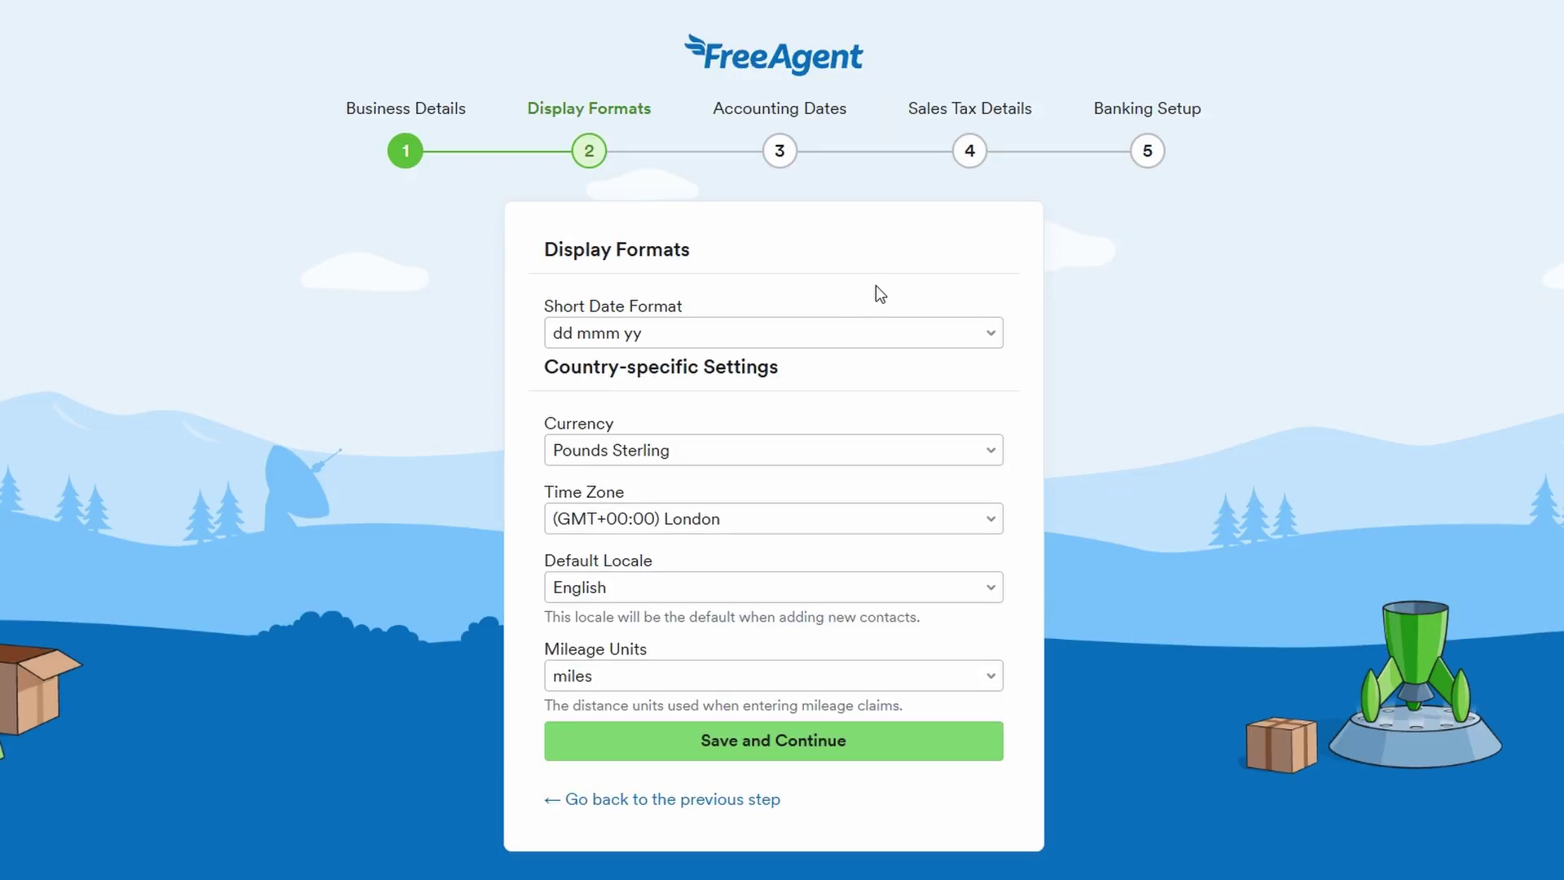
# Keep dd-mm-yyyy as the short date format in Display Formats
pyautogui.click(848, 331)
pyautogui.click(656, 390)
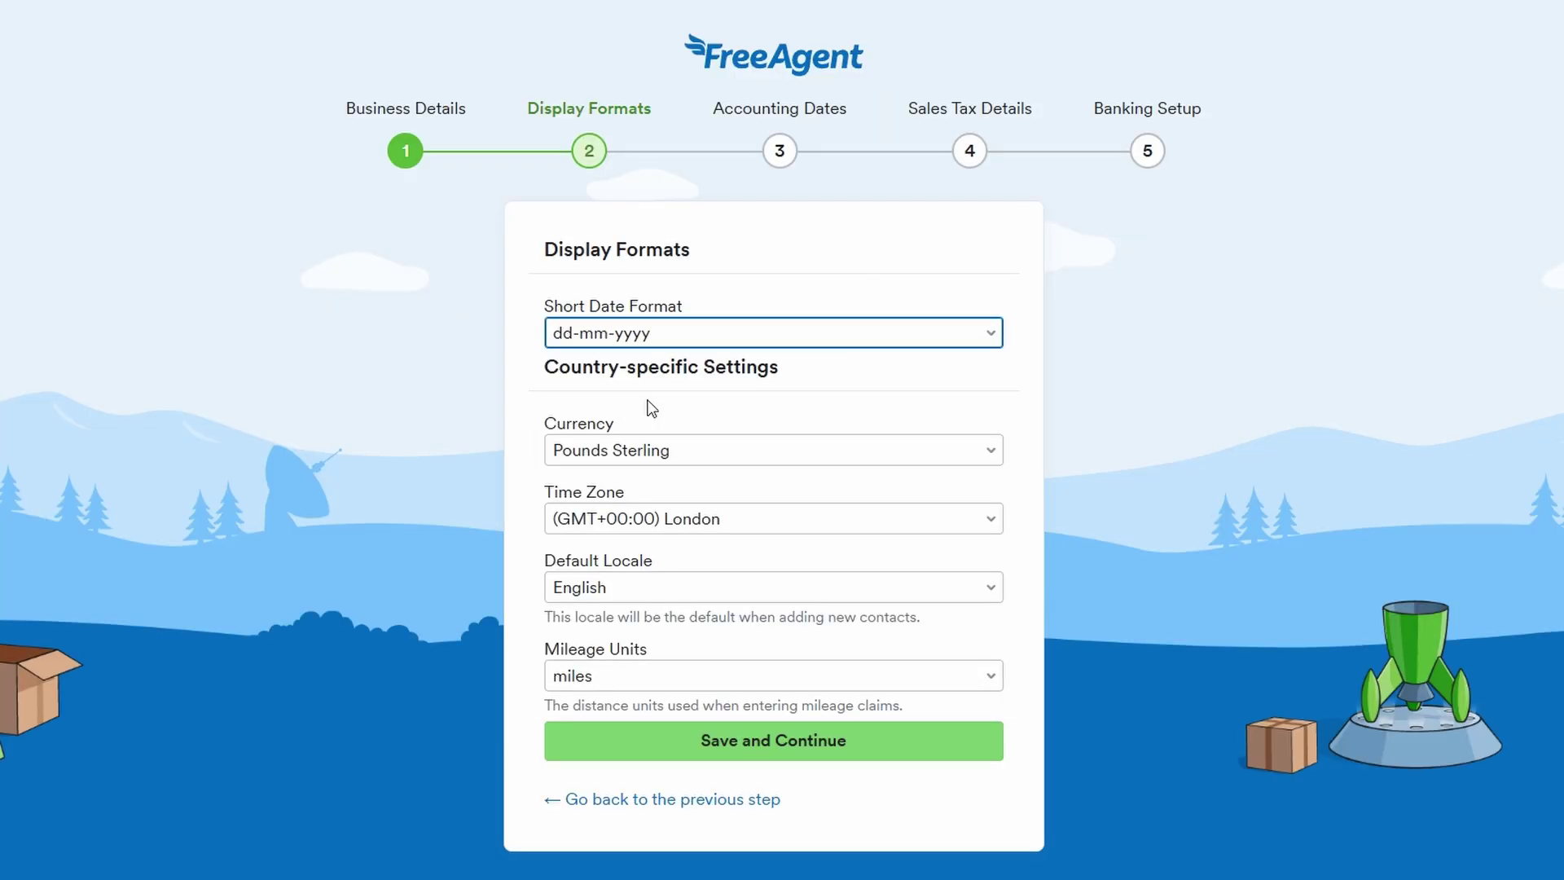
pyautogui.click(1120, 483)
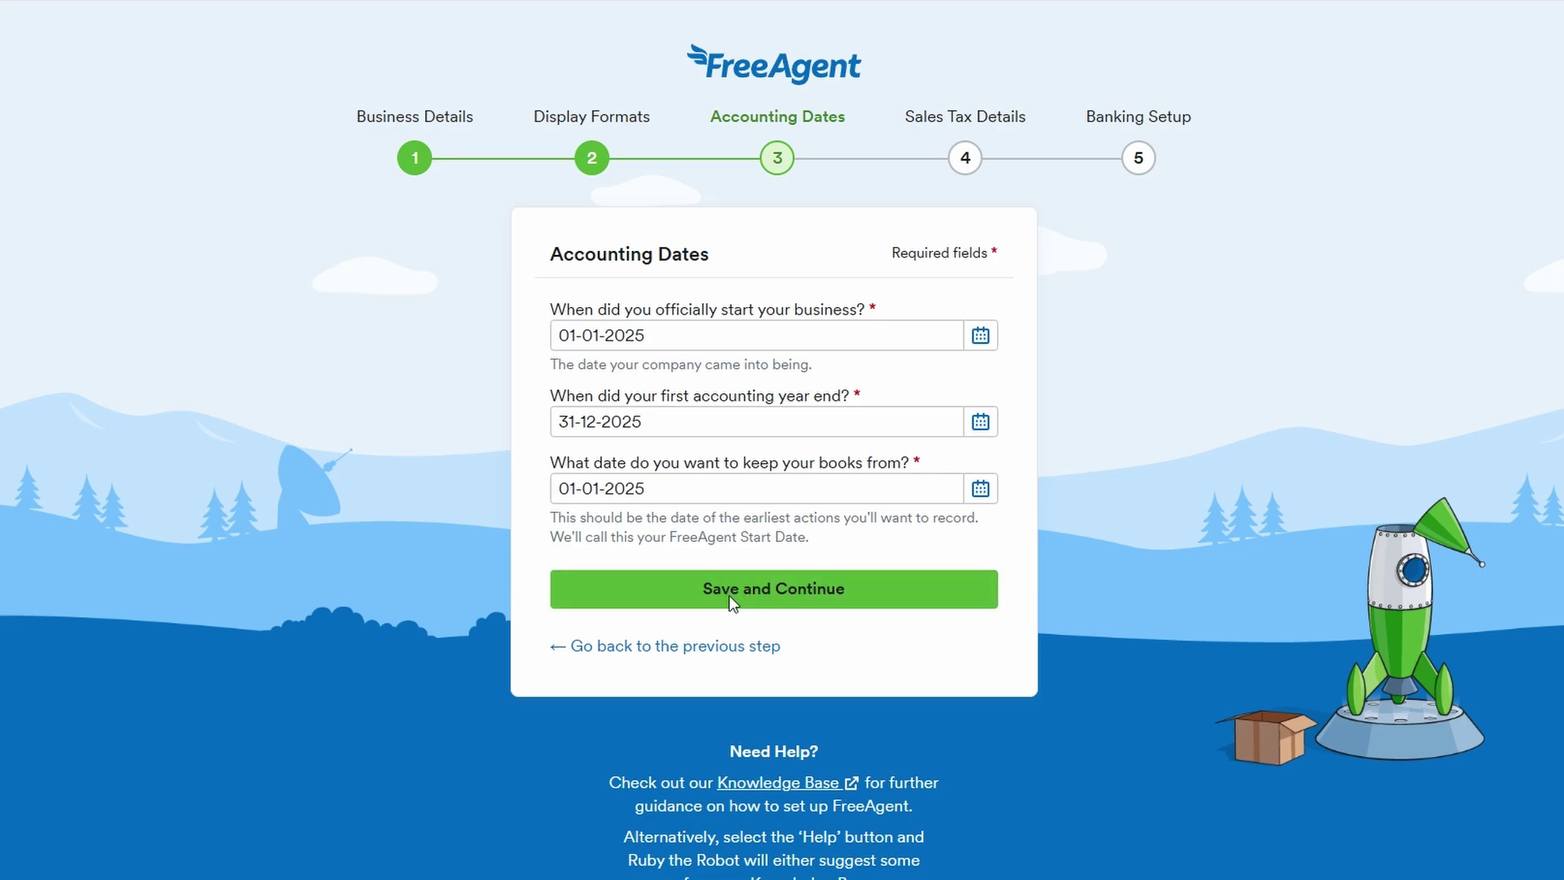
# Save the accounting dates and first mark the business as registered for sales tax
pyautogui.click(754, 596)
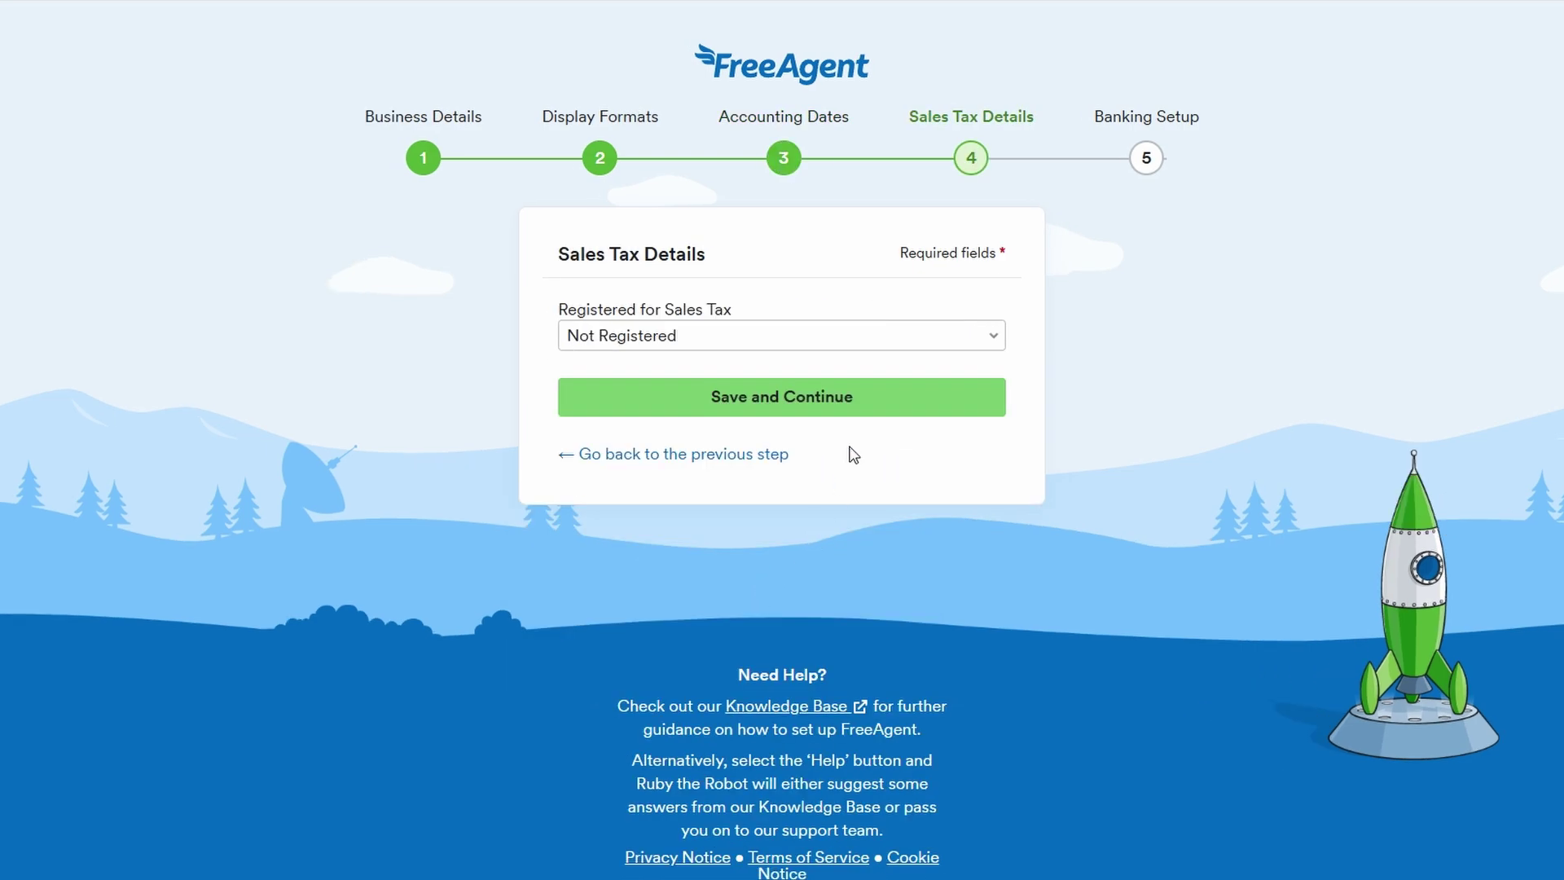
pyautogui.click(695, 312)
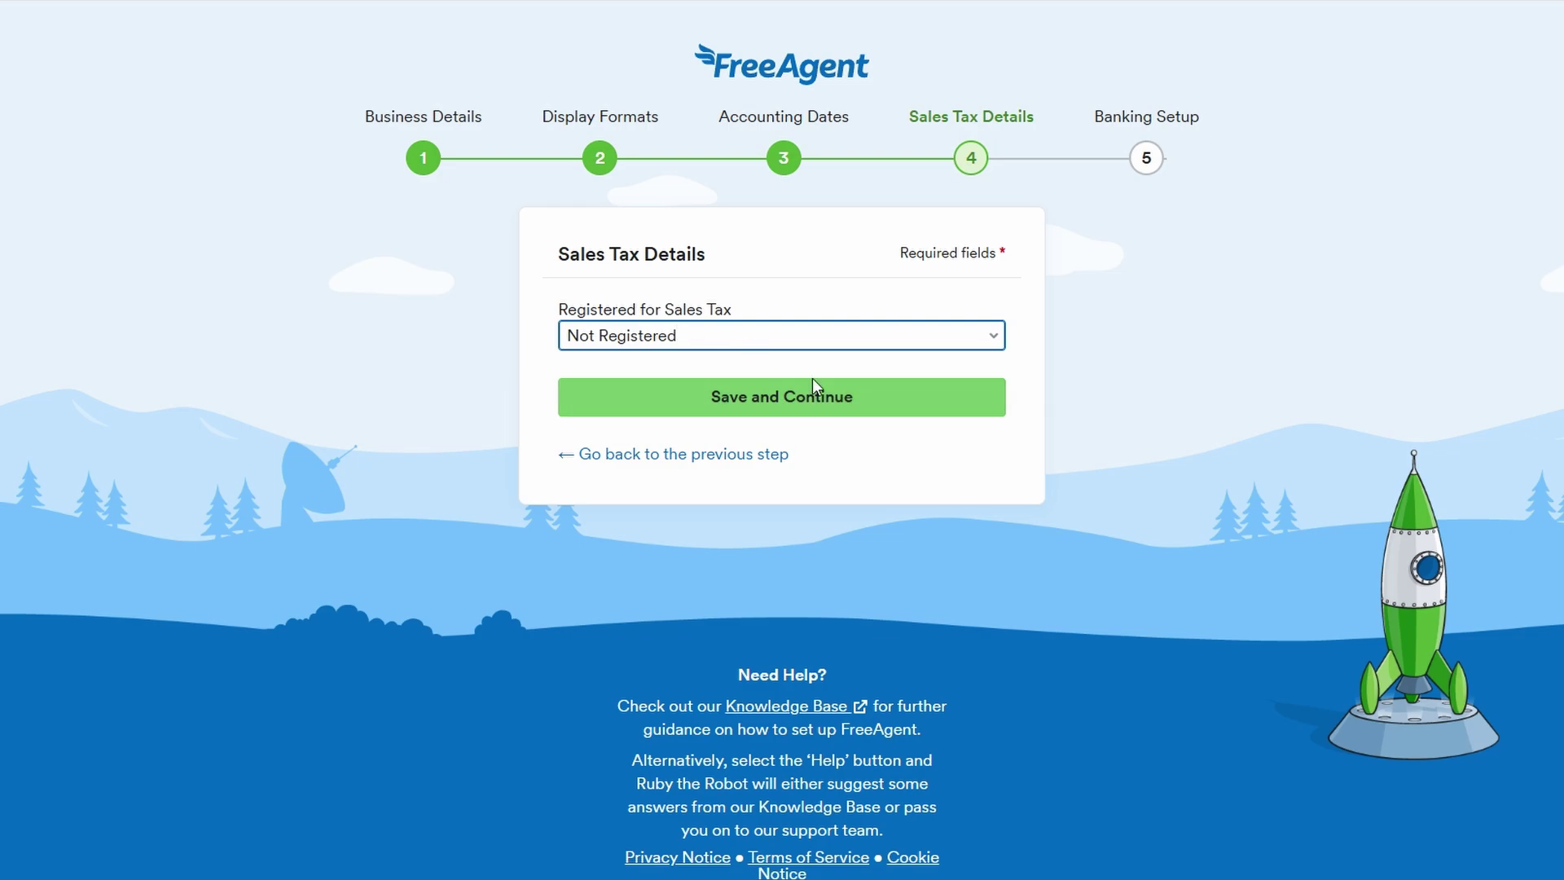
pyautogui.click(821, 334)
pyautogui.click(773, 389)
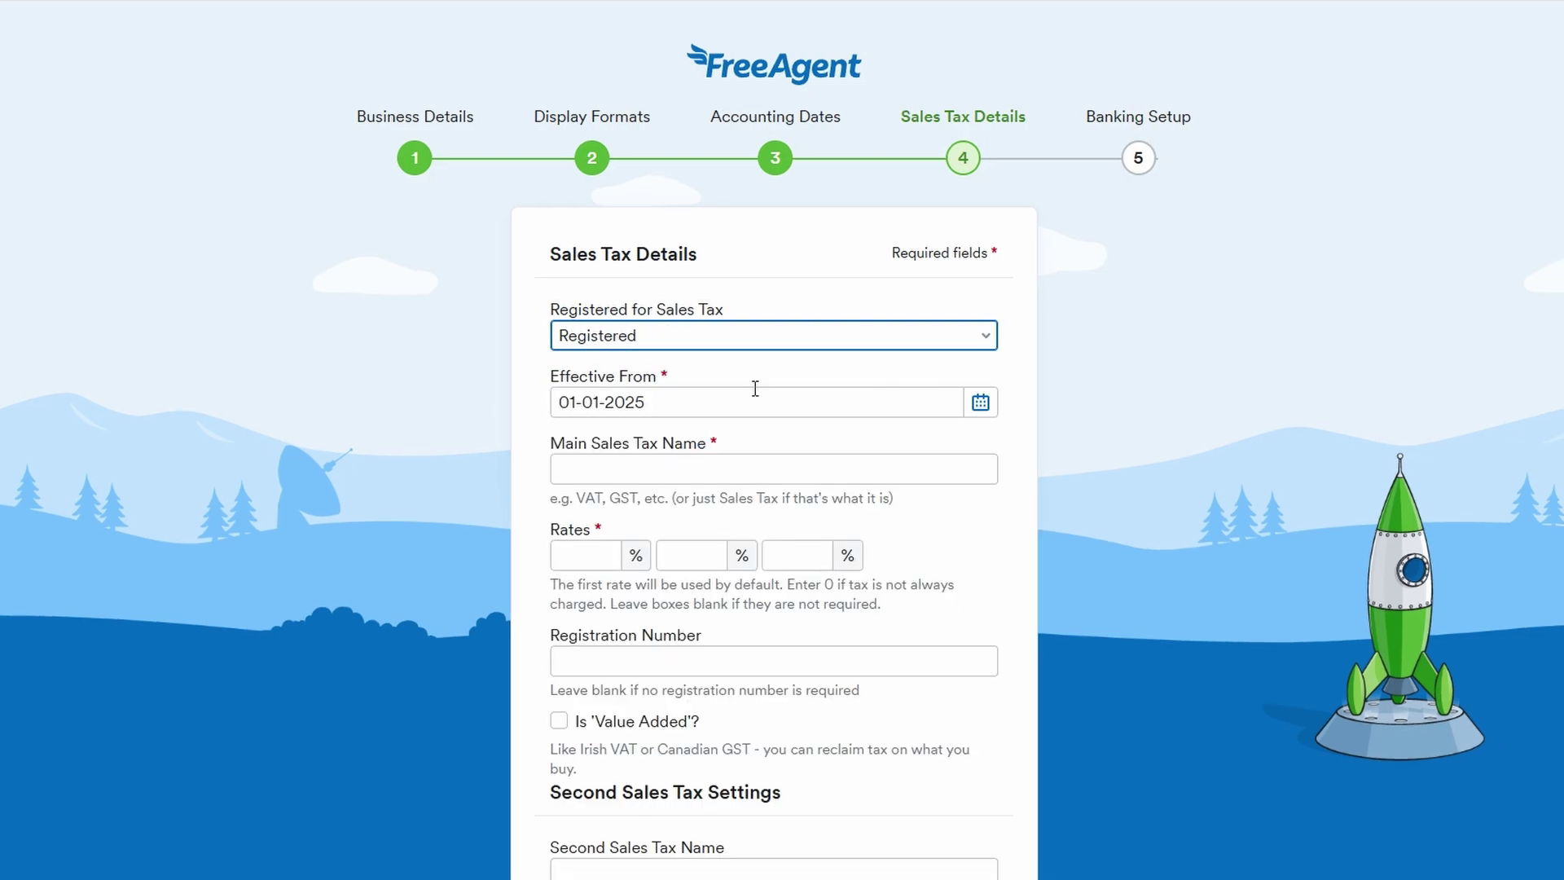
pyautogui.scroll(-2, 707, 528)
pyautogui.scroll(-2, 707, 527)
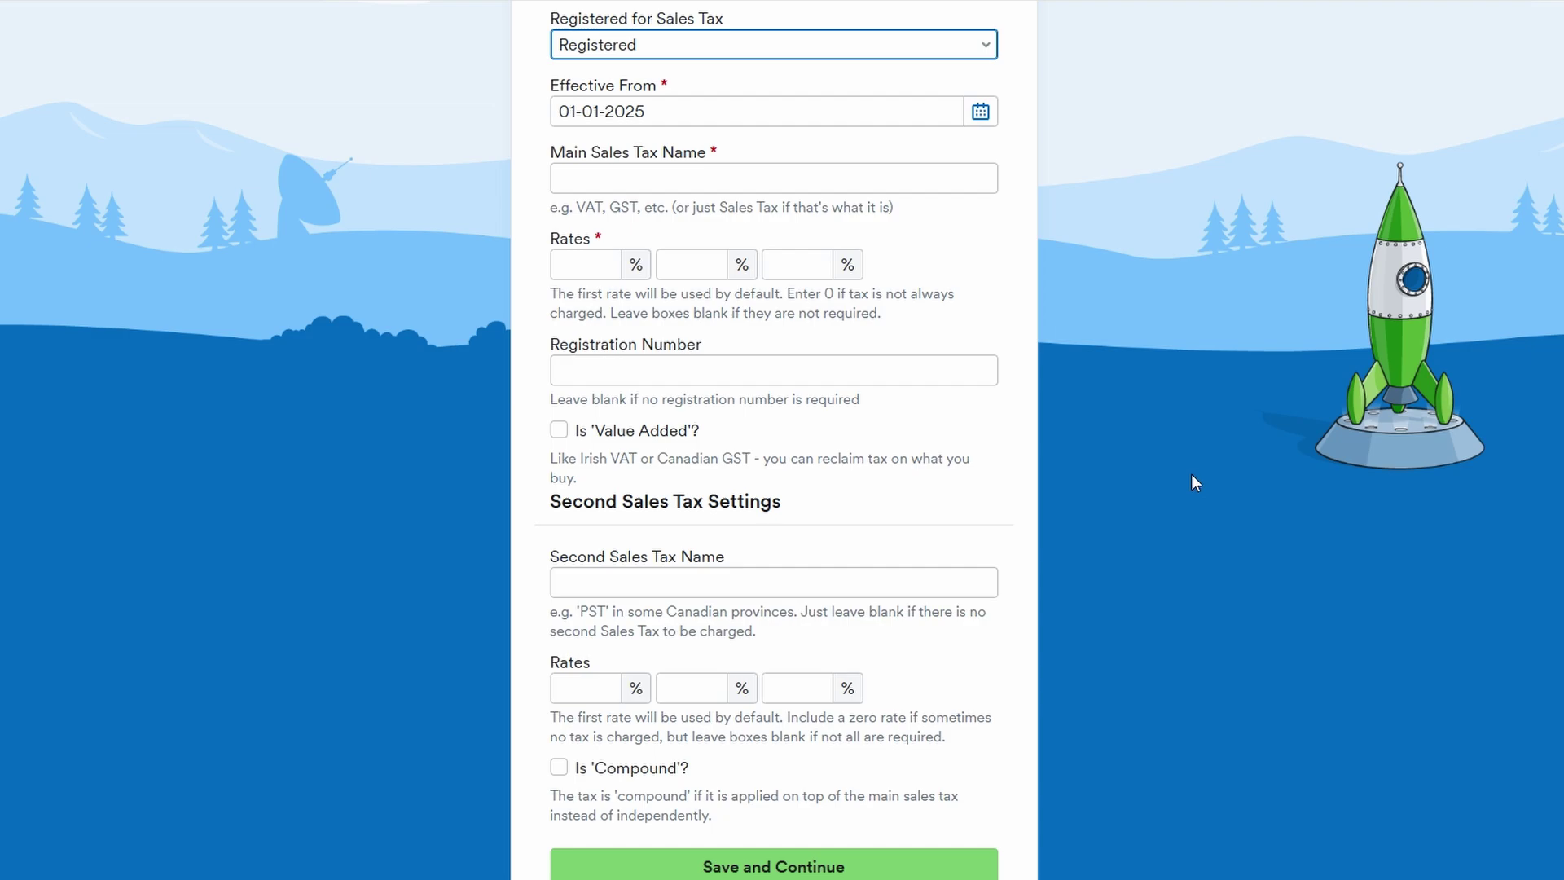
pyautogui.scroll(4, 1192, 475)
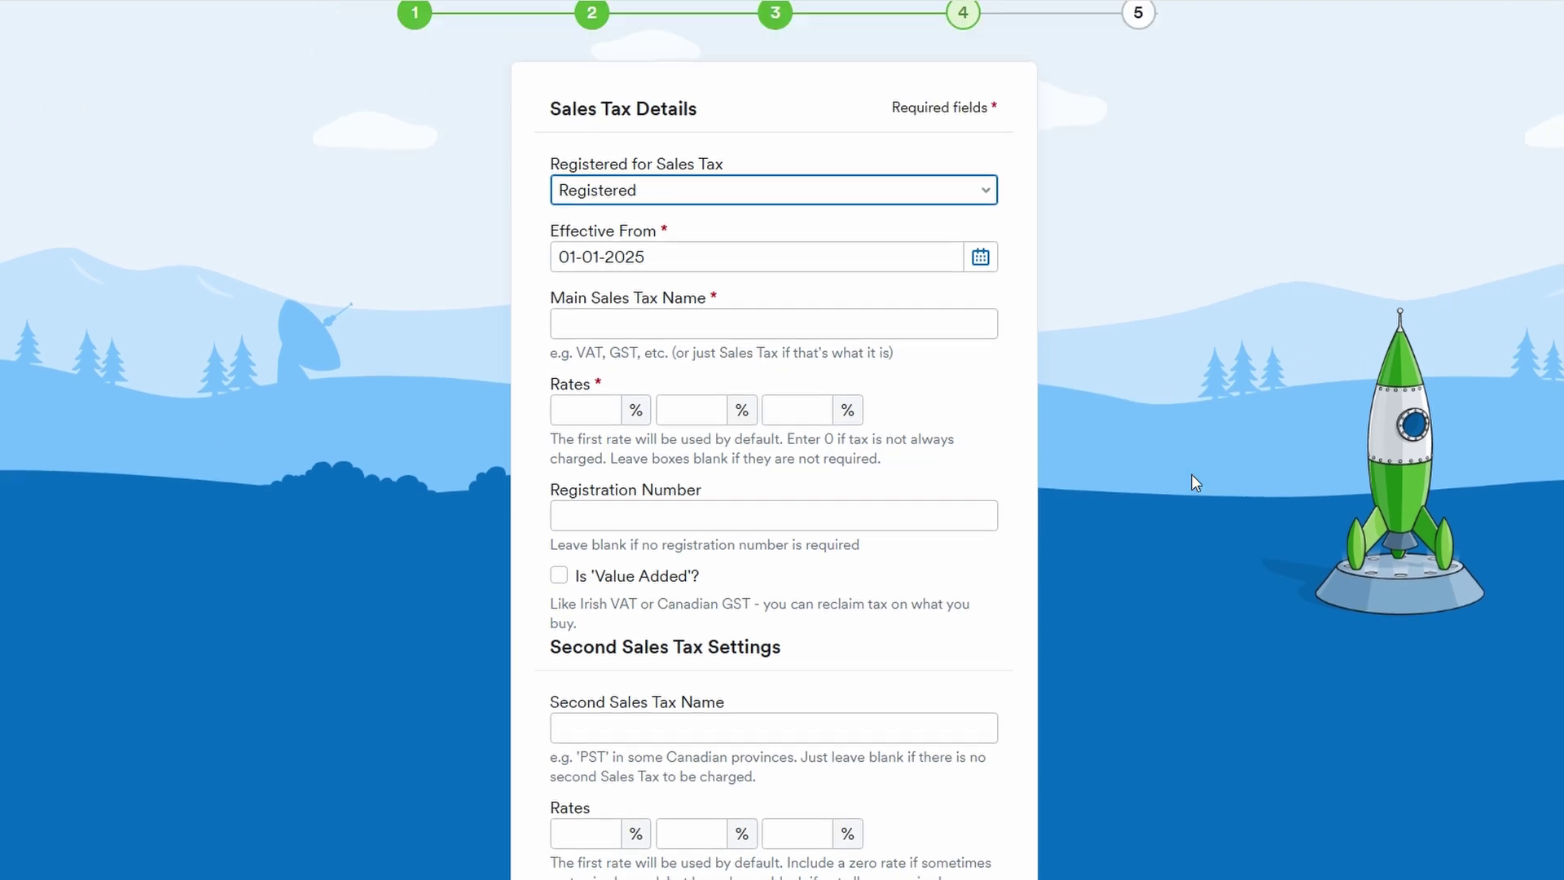
# Change sales tax registration to Not Registered and save the step
pyautogui.click(941, 347)
pyautogui.click(800, 365)
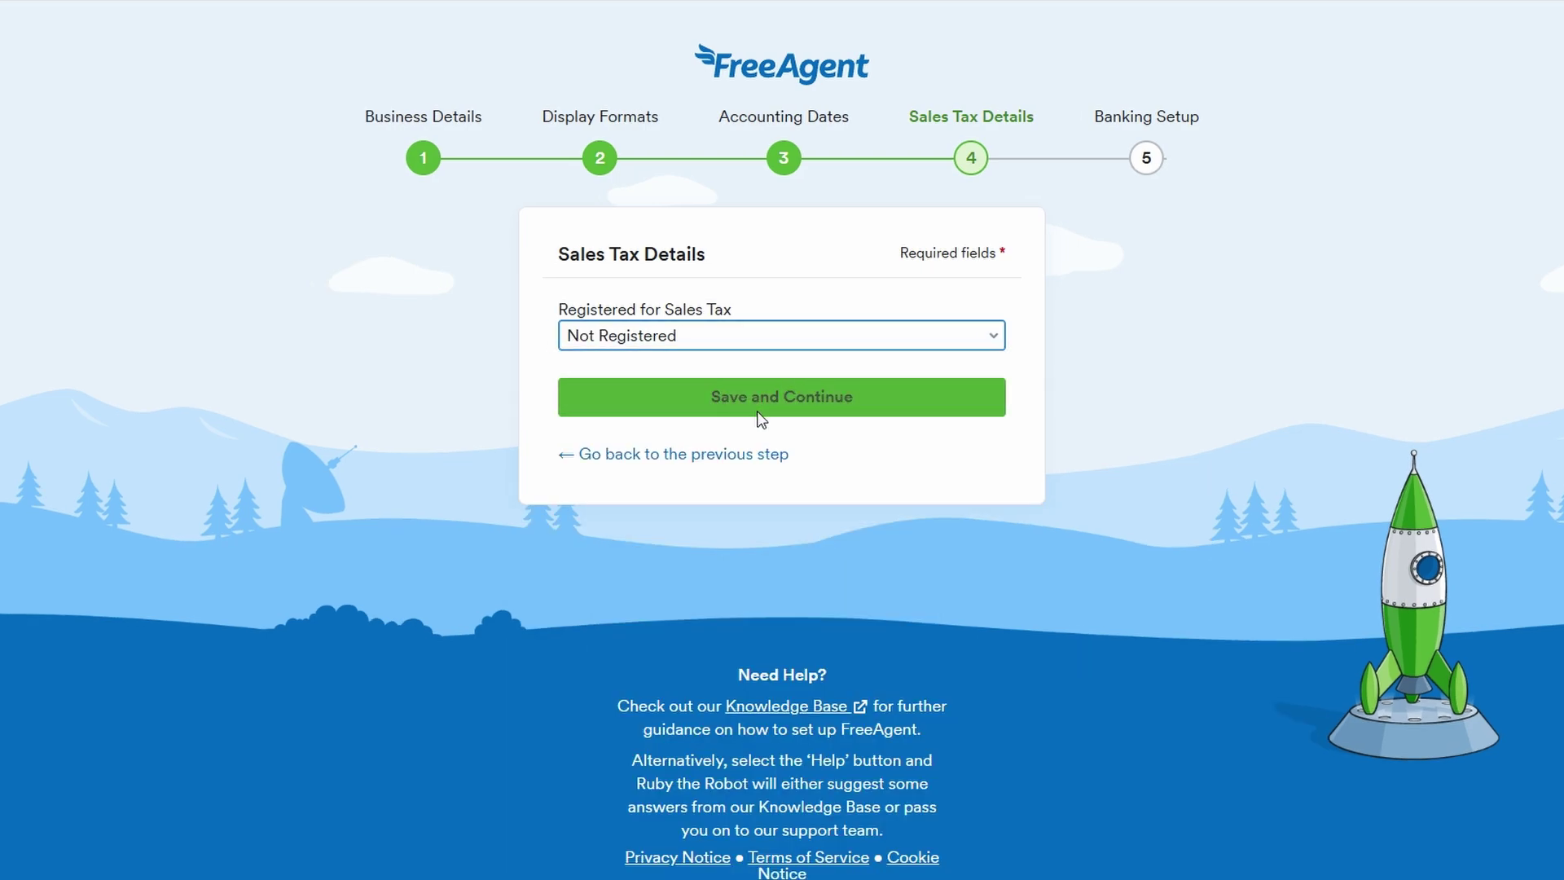
pyautogui.click(758, 407)
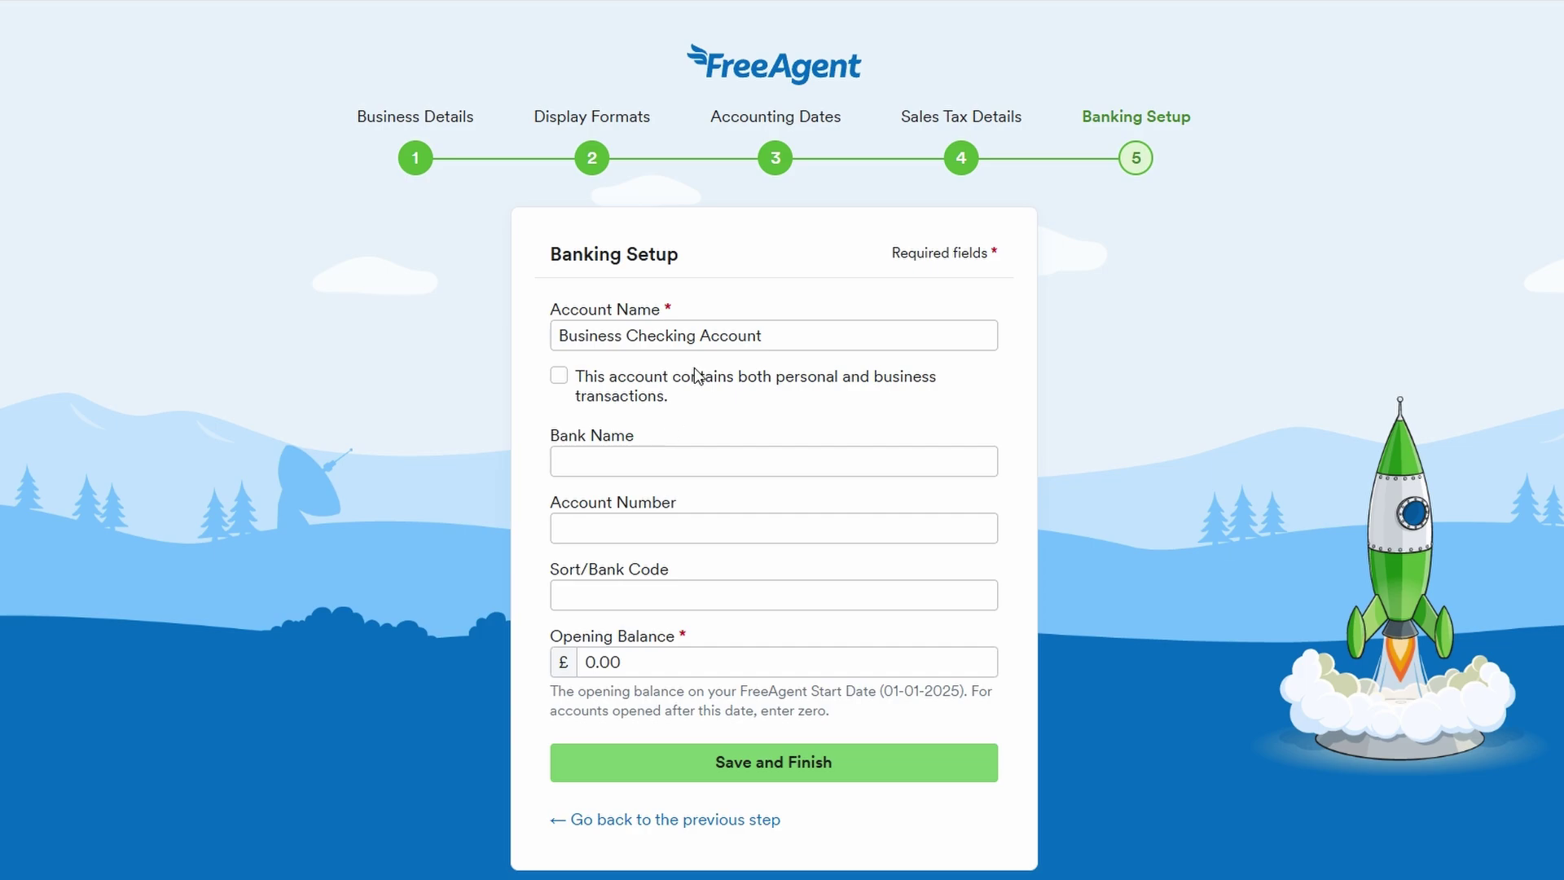
# Review the Business Checking Account's name, bank name and account number fields
pyautogui.click(721, 332)
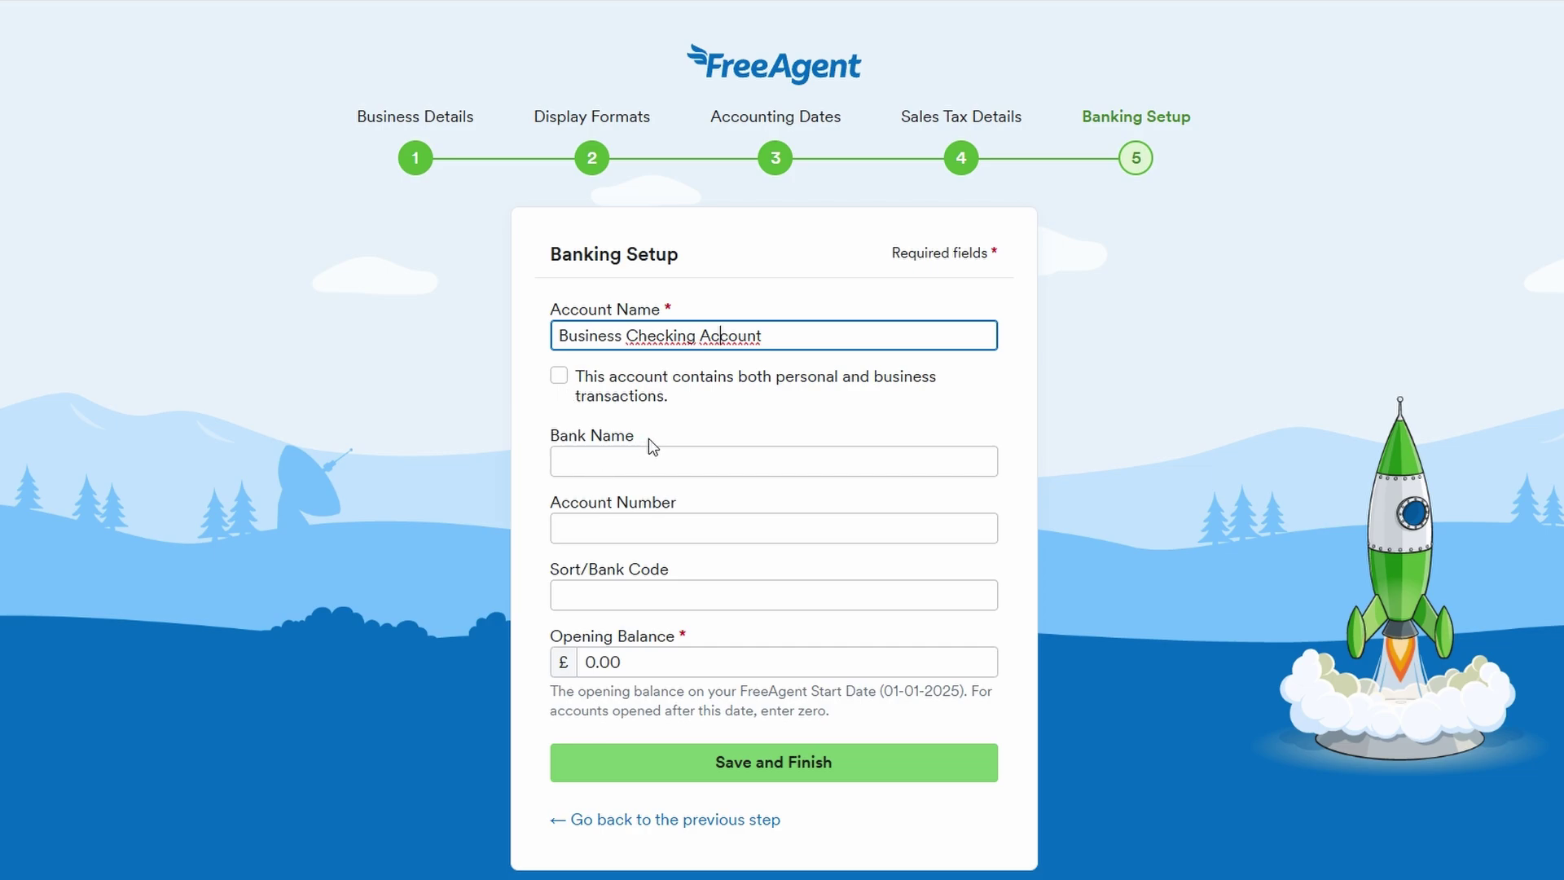
pyautogui.moveTo(657, 432); pyautogui.dragTo(548, 444)
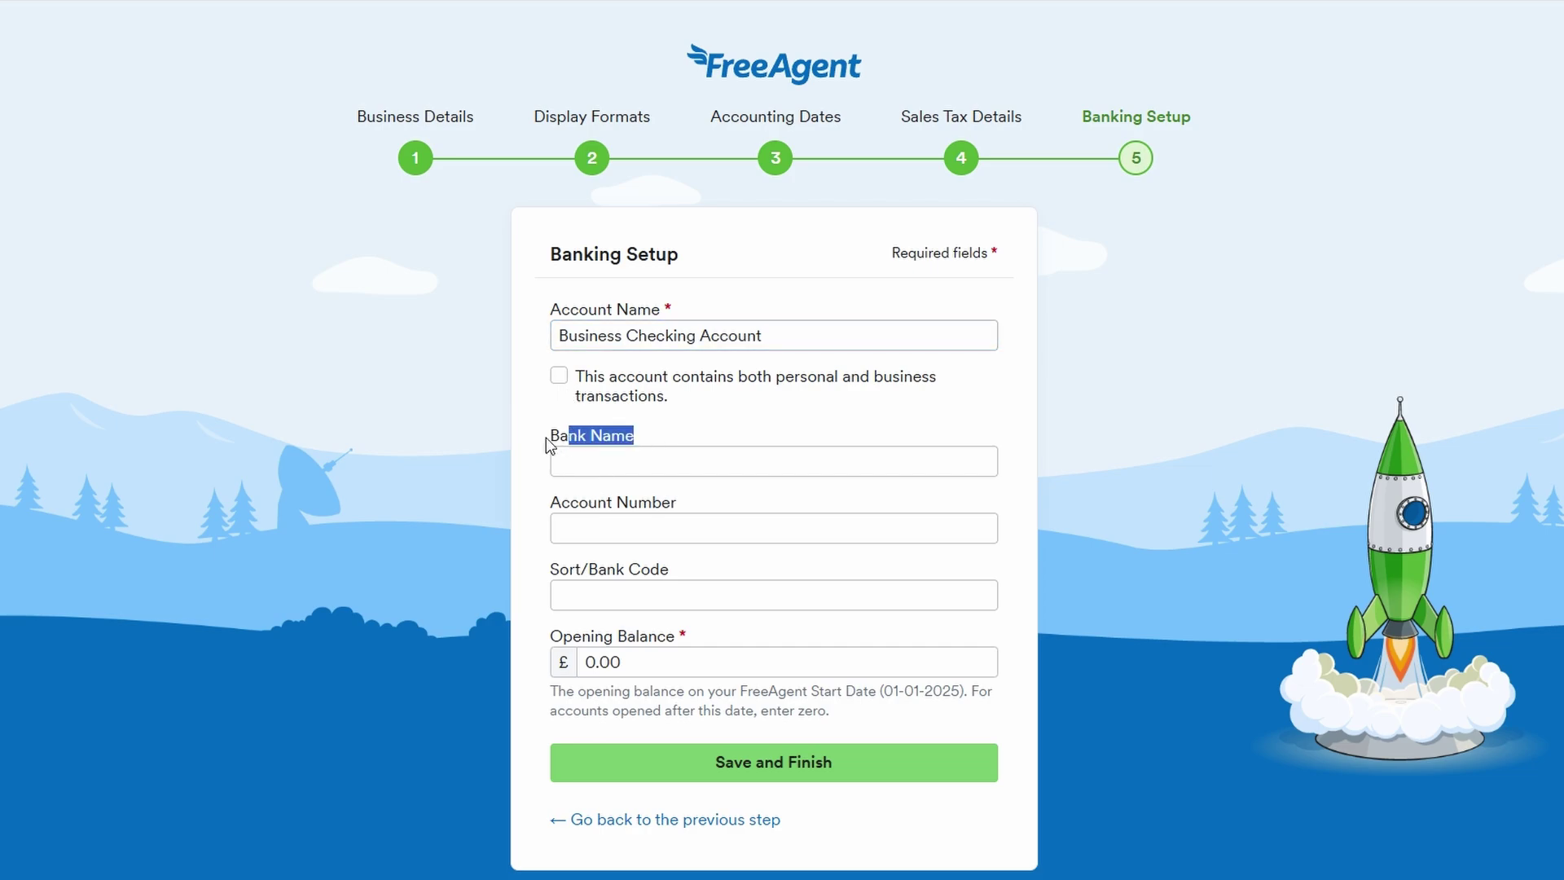
pyautogui.click(554, 528)
pyautogui.moveTo(552, 502); pyautogui.dragTo(580, 632)
pyautogui.click(570, 644)
pyautogui.tripleClick(571, 643)
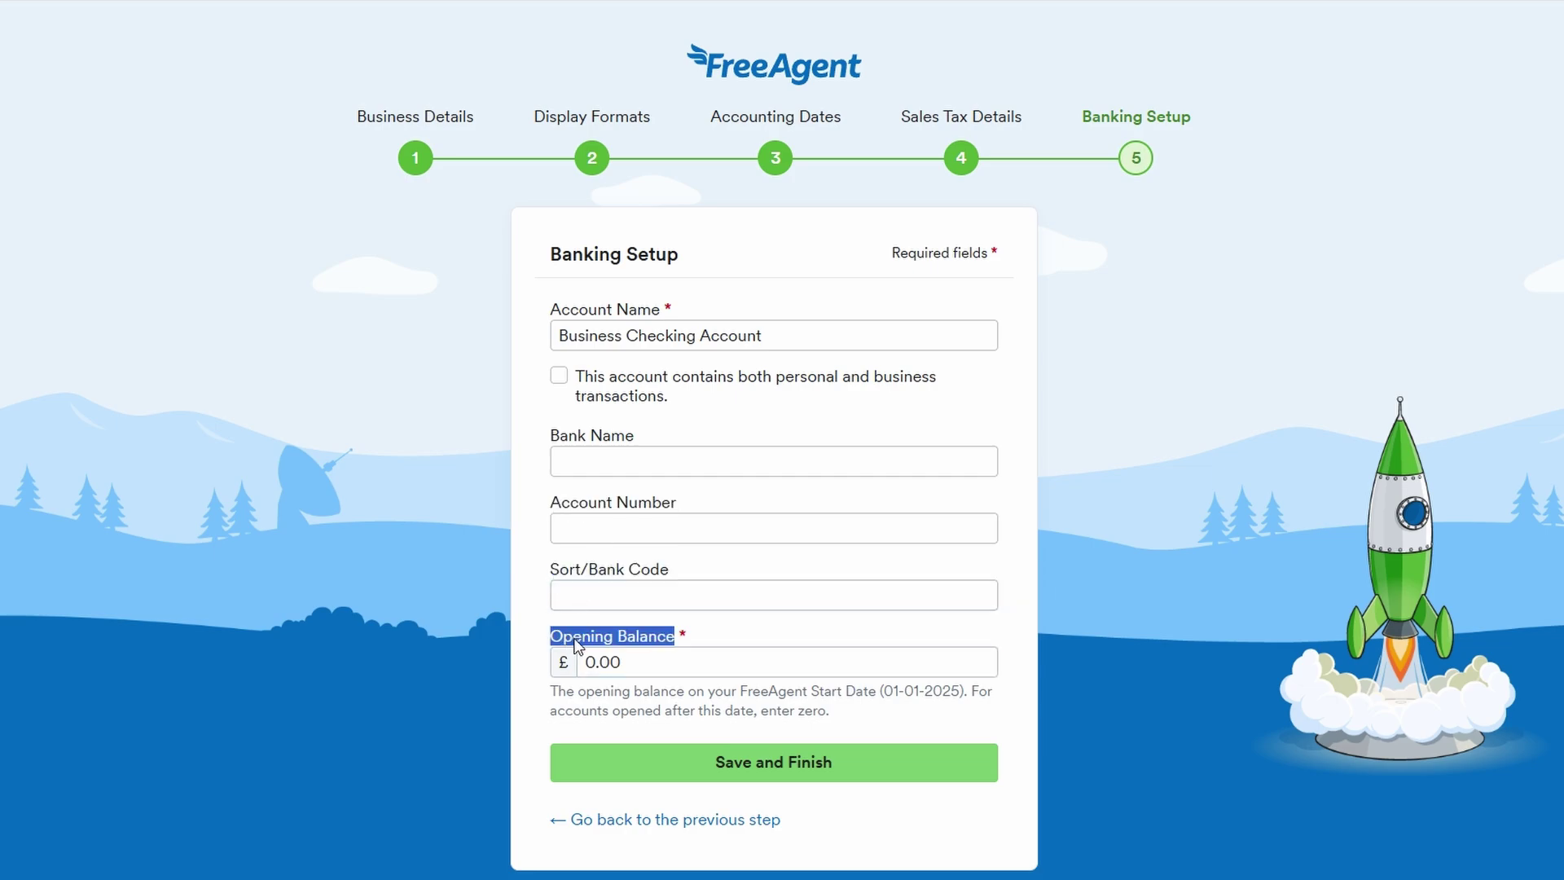
# Change the opening balance from 0.00 to 1.00 and finish the setup
pyautogui.click(592, 664)
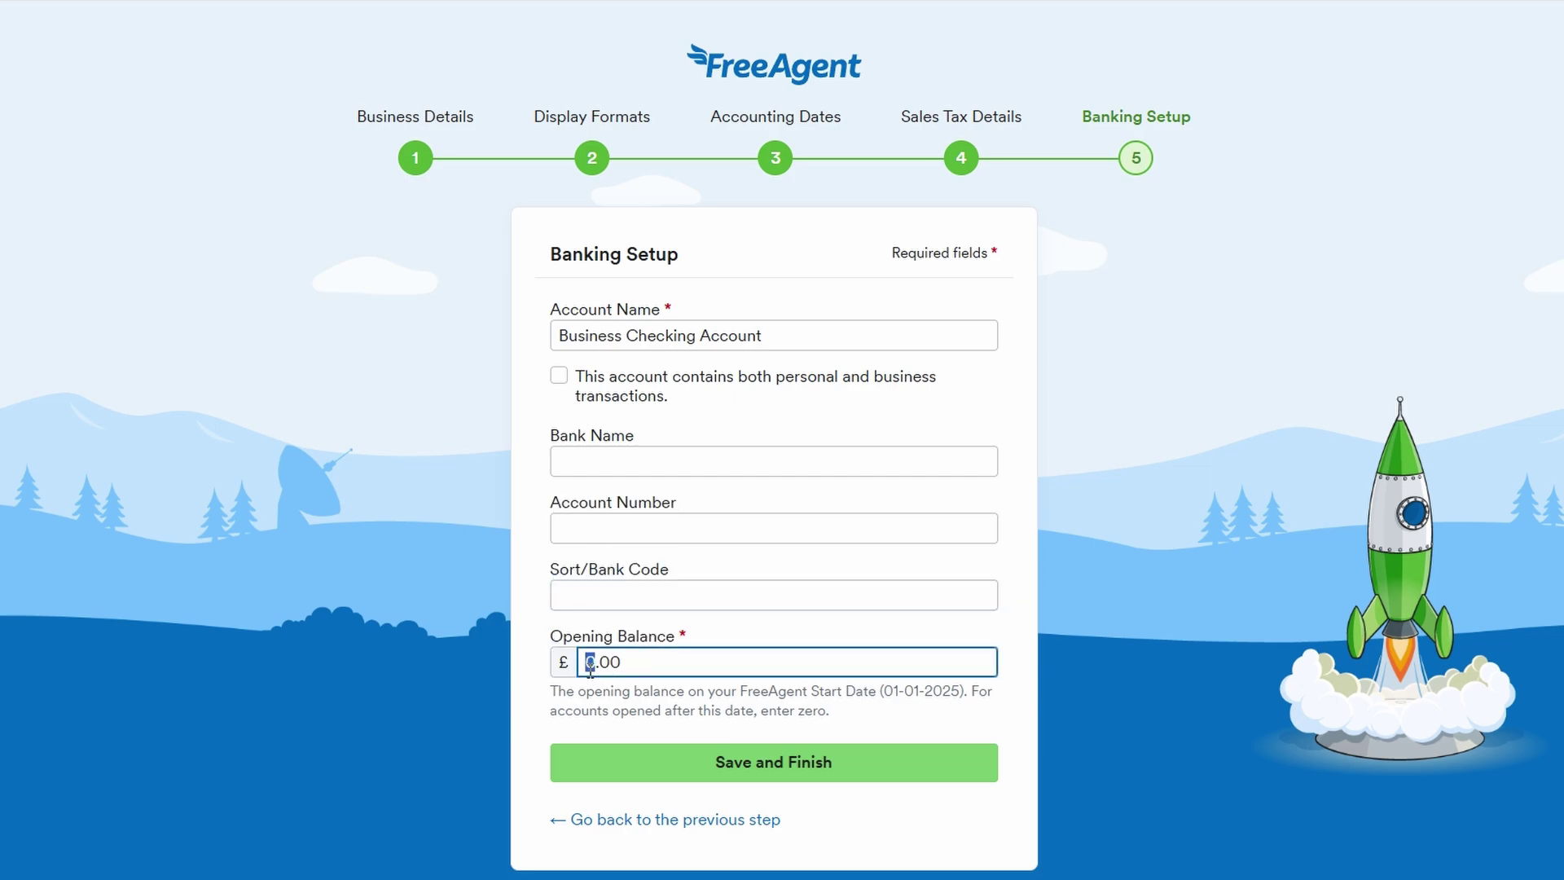
pyautogui.press('BackSpace')
pyautogui.write('1')
pyautogui.click(546, 534)
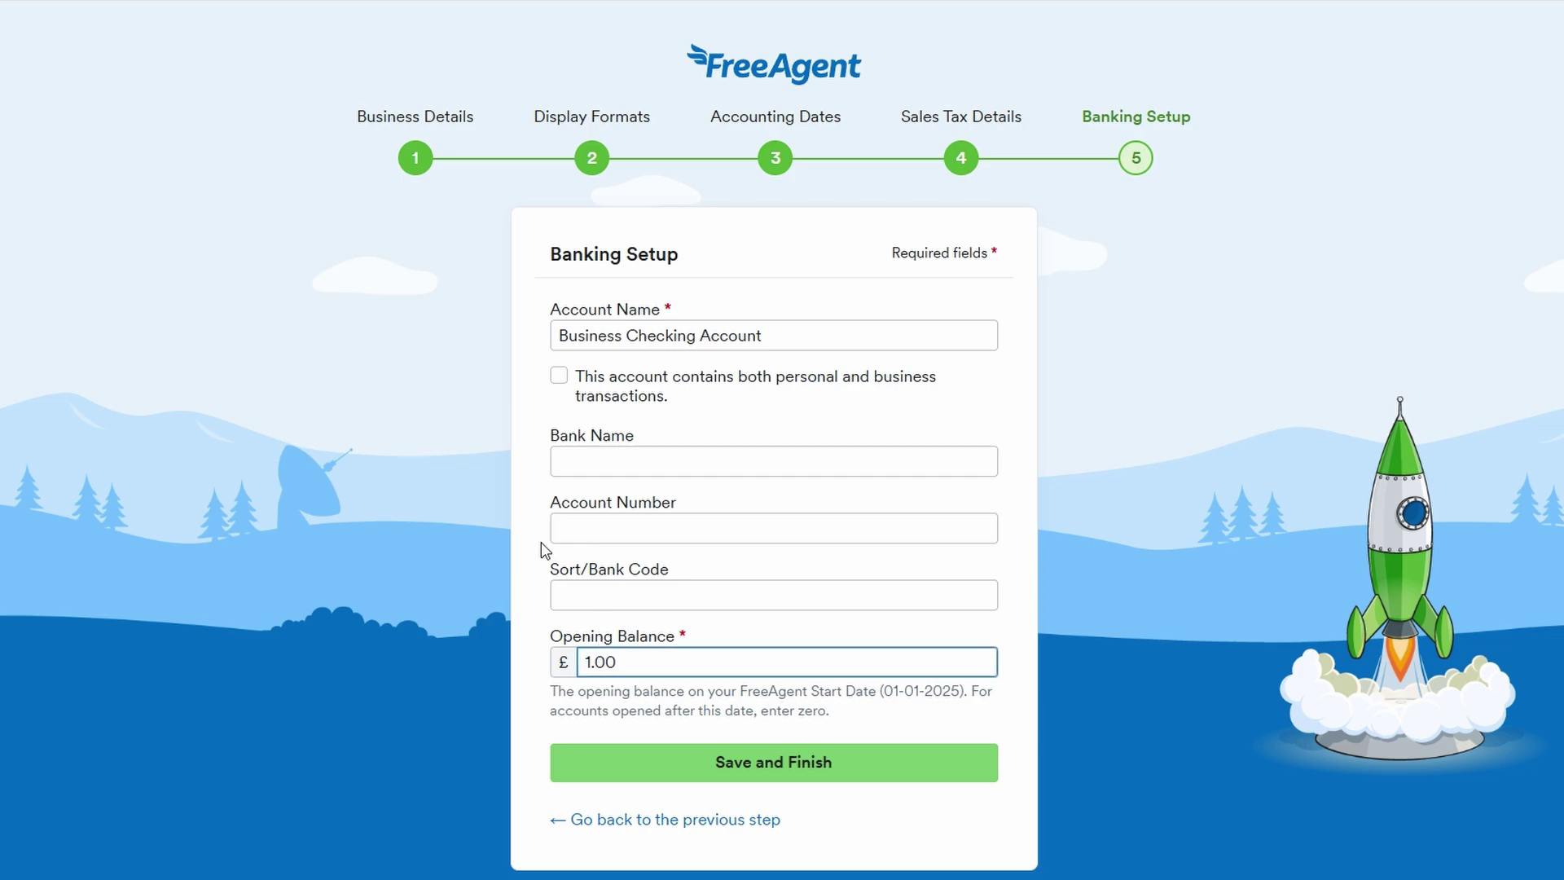
pyautogui.click(678, 751)
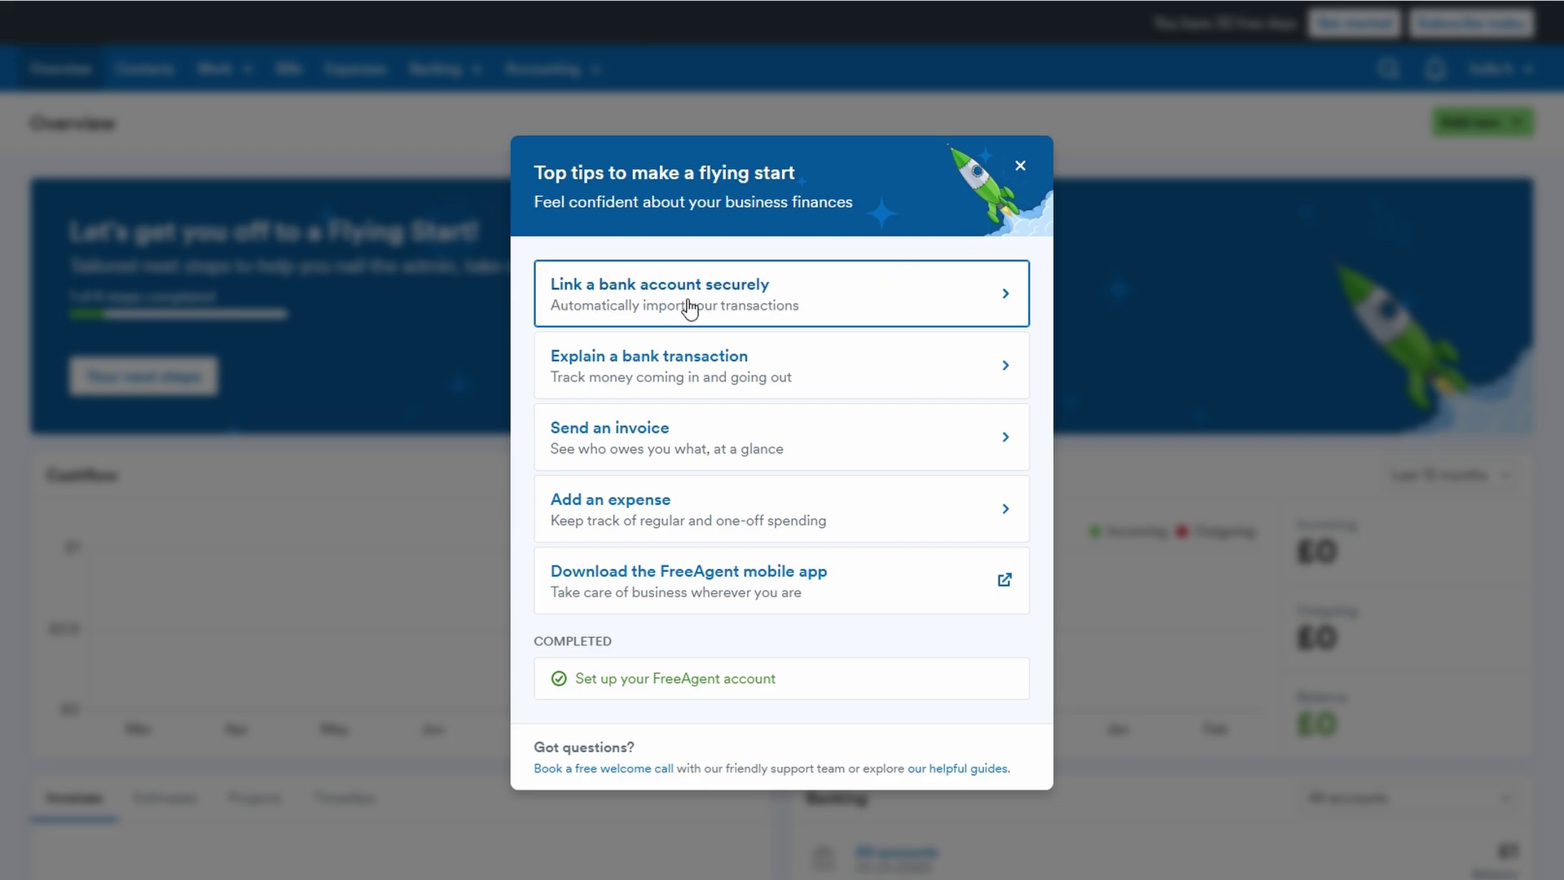
# Open the bank-linking page from the tips, then go back to Overview
pyautogui.click(861, 296)
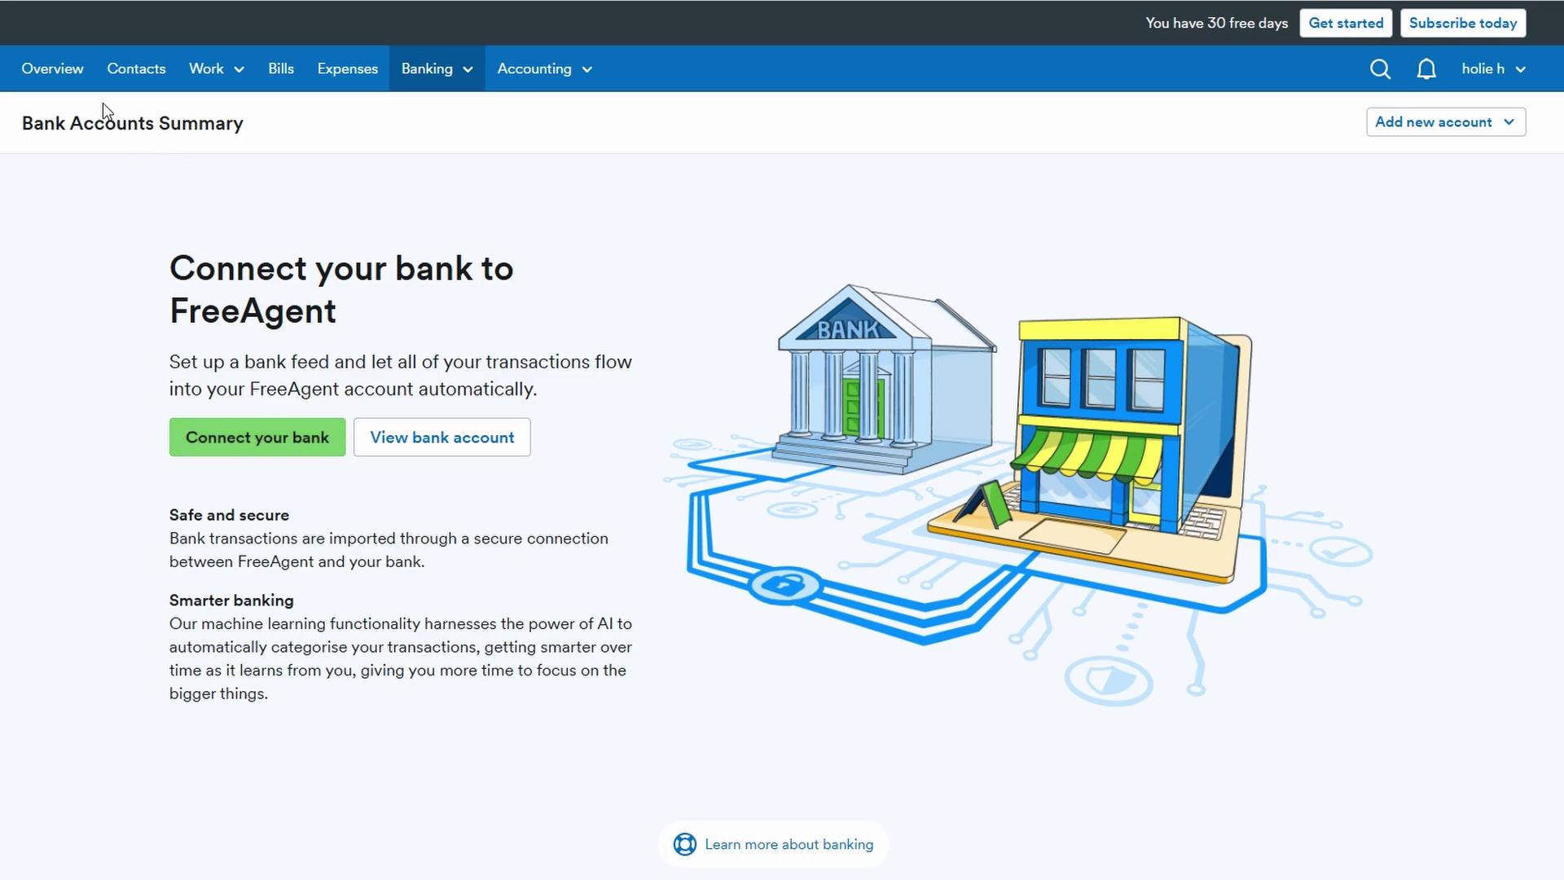
pyautogui.click(54, 69)
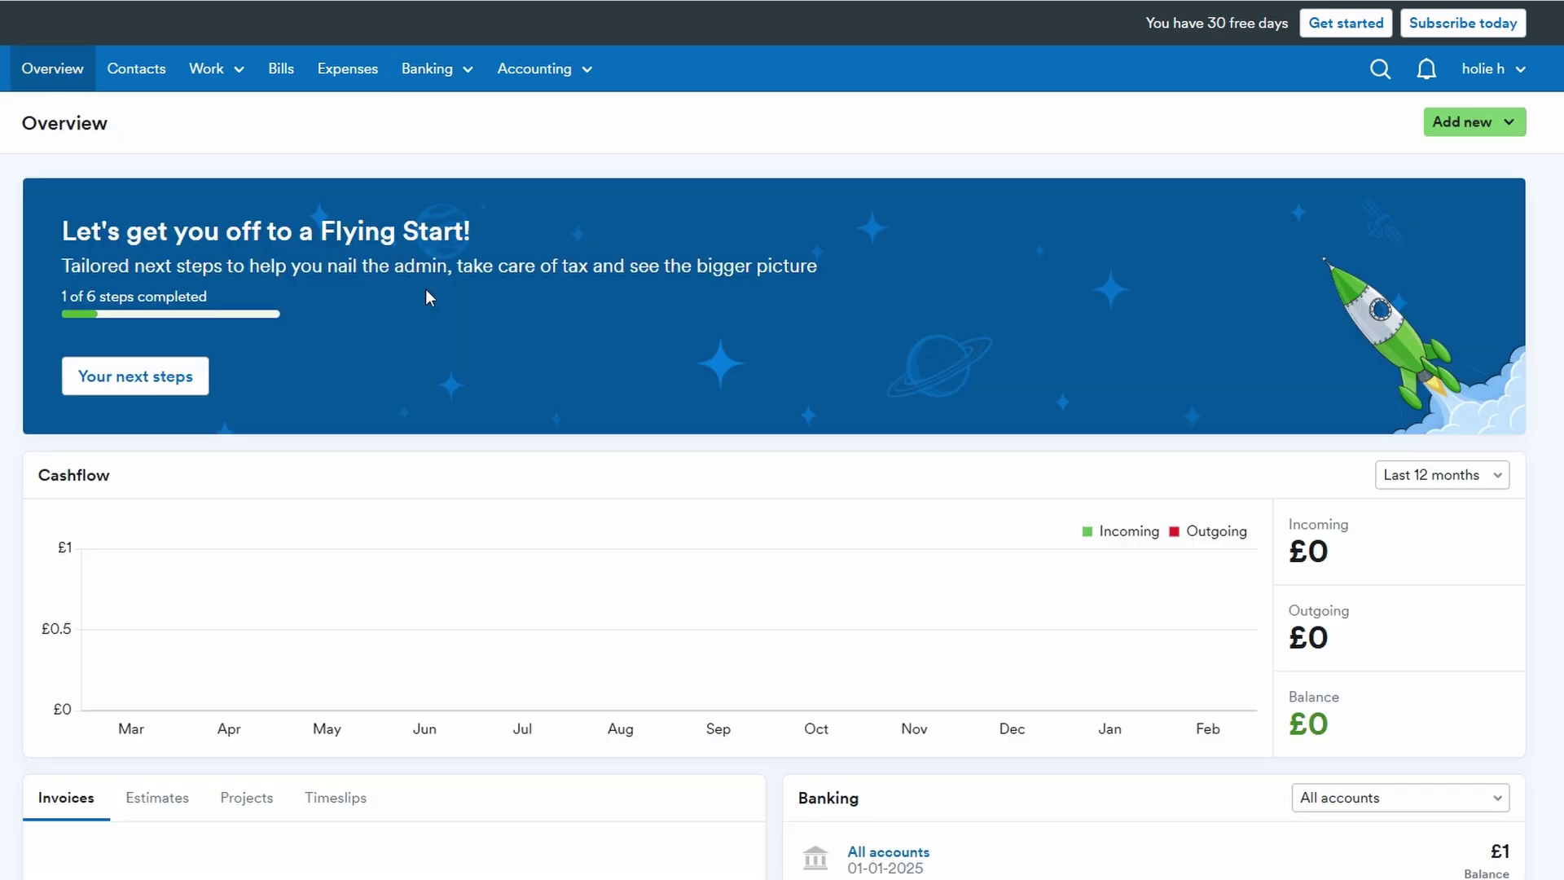
# Browse the Banking and Accounting menus, then go to Contacts
pyautogui.click(482, 80)
pyautogui.click(571, 67)
pyautogui.click(150, 64)
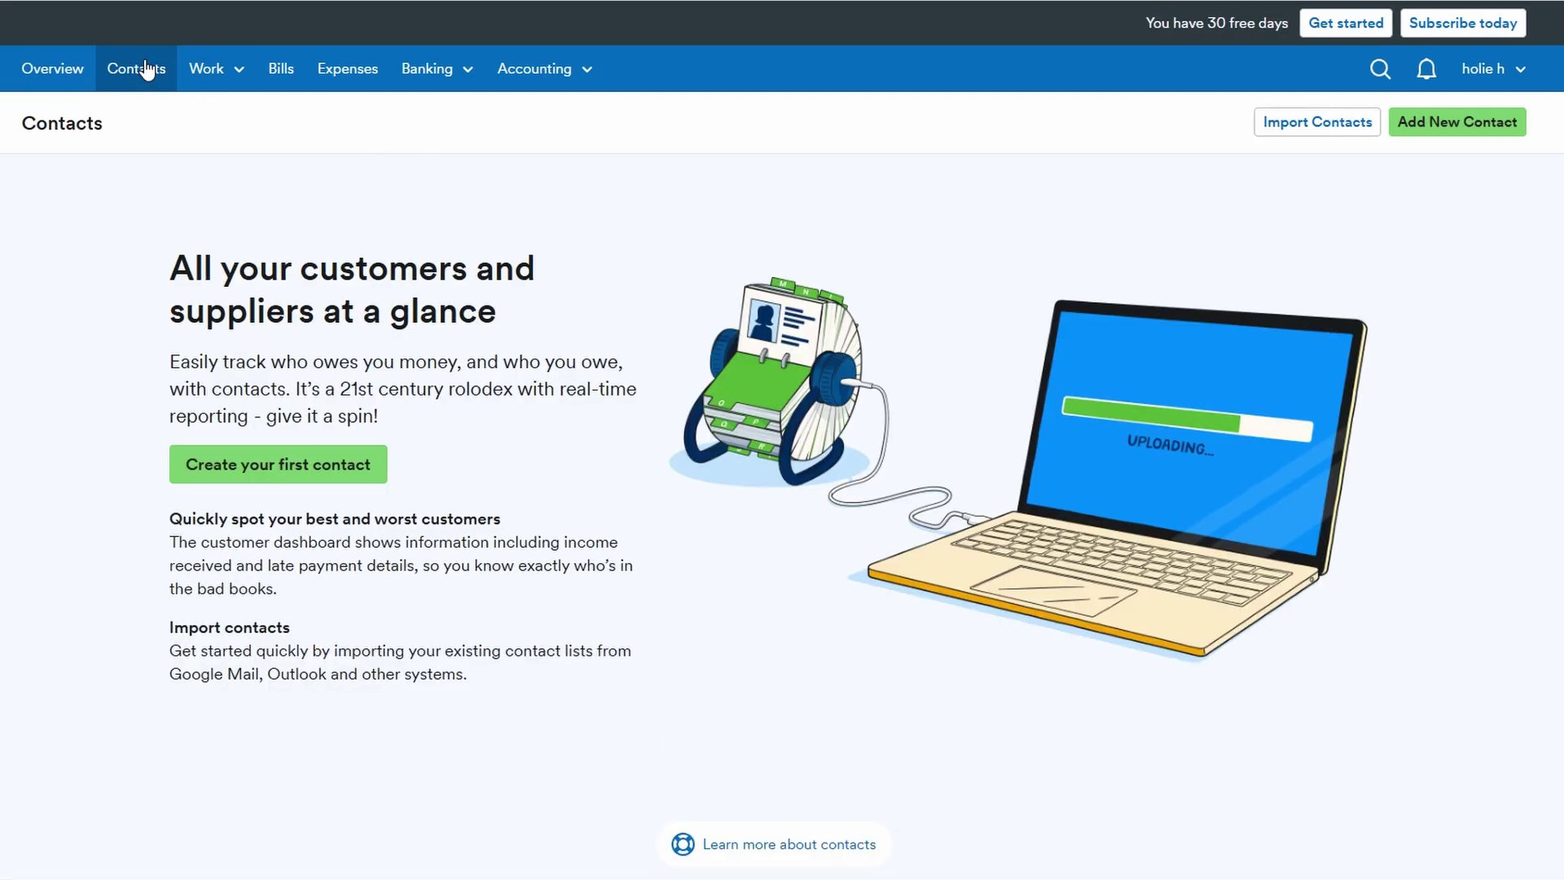
# Start a first contact, look over the New Contact form, and cancel it unsaved
pyautogui.click(308, 476)
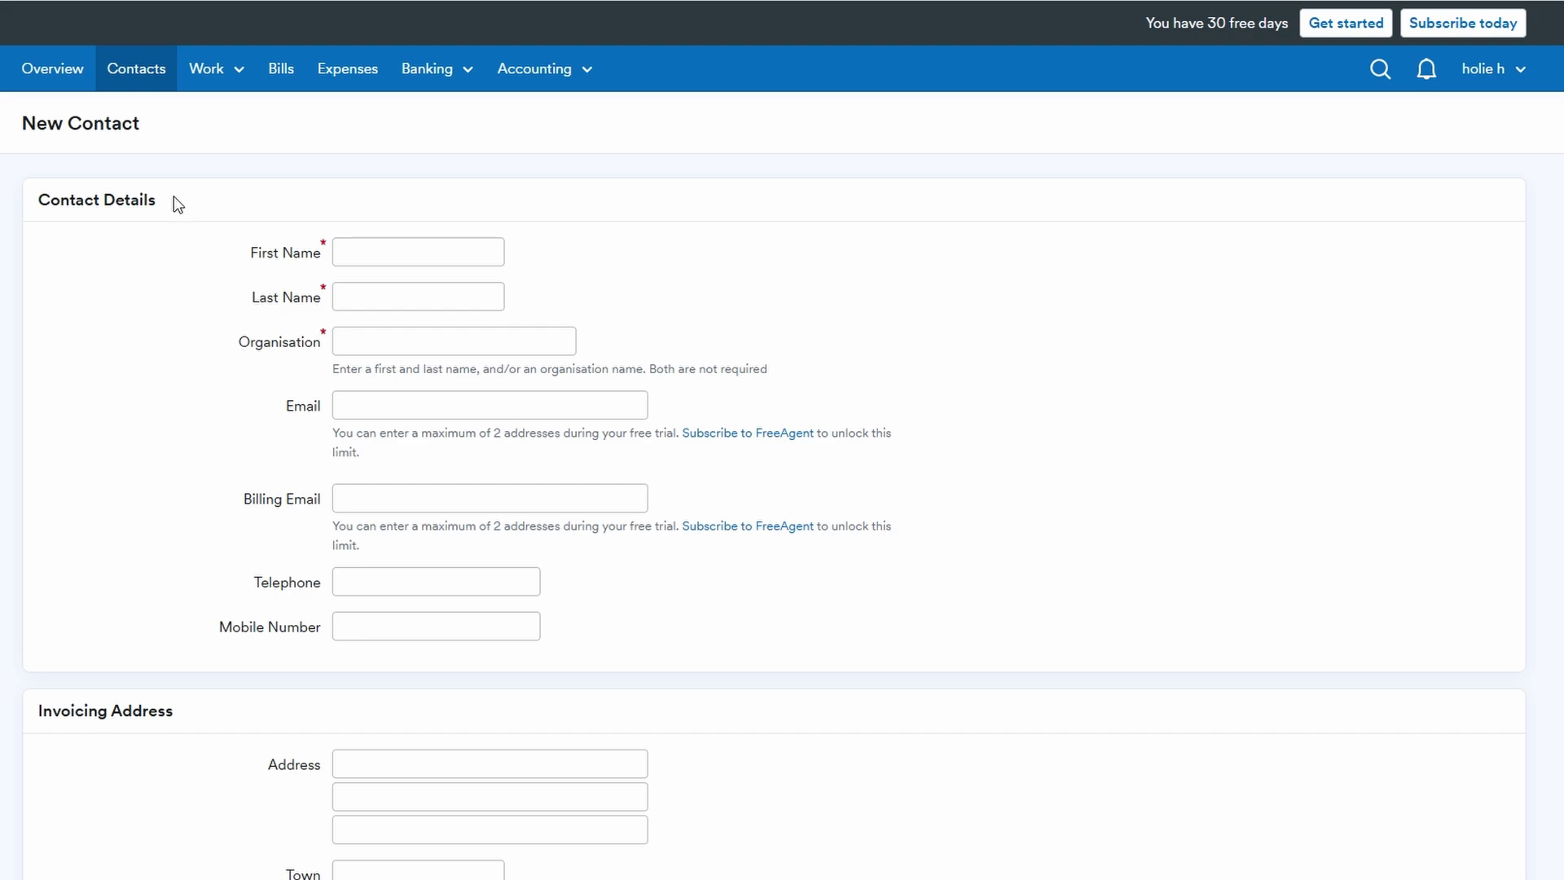
pyautogui.moveTo(177, 203); pyautogui.dragTo(21, 202)
pyautogui.click(7, 203)
pyautogui.tripleClick(35, 203)
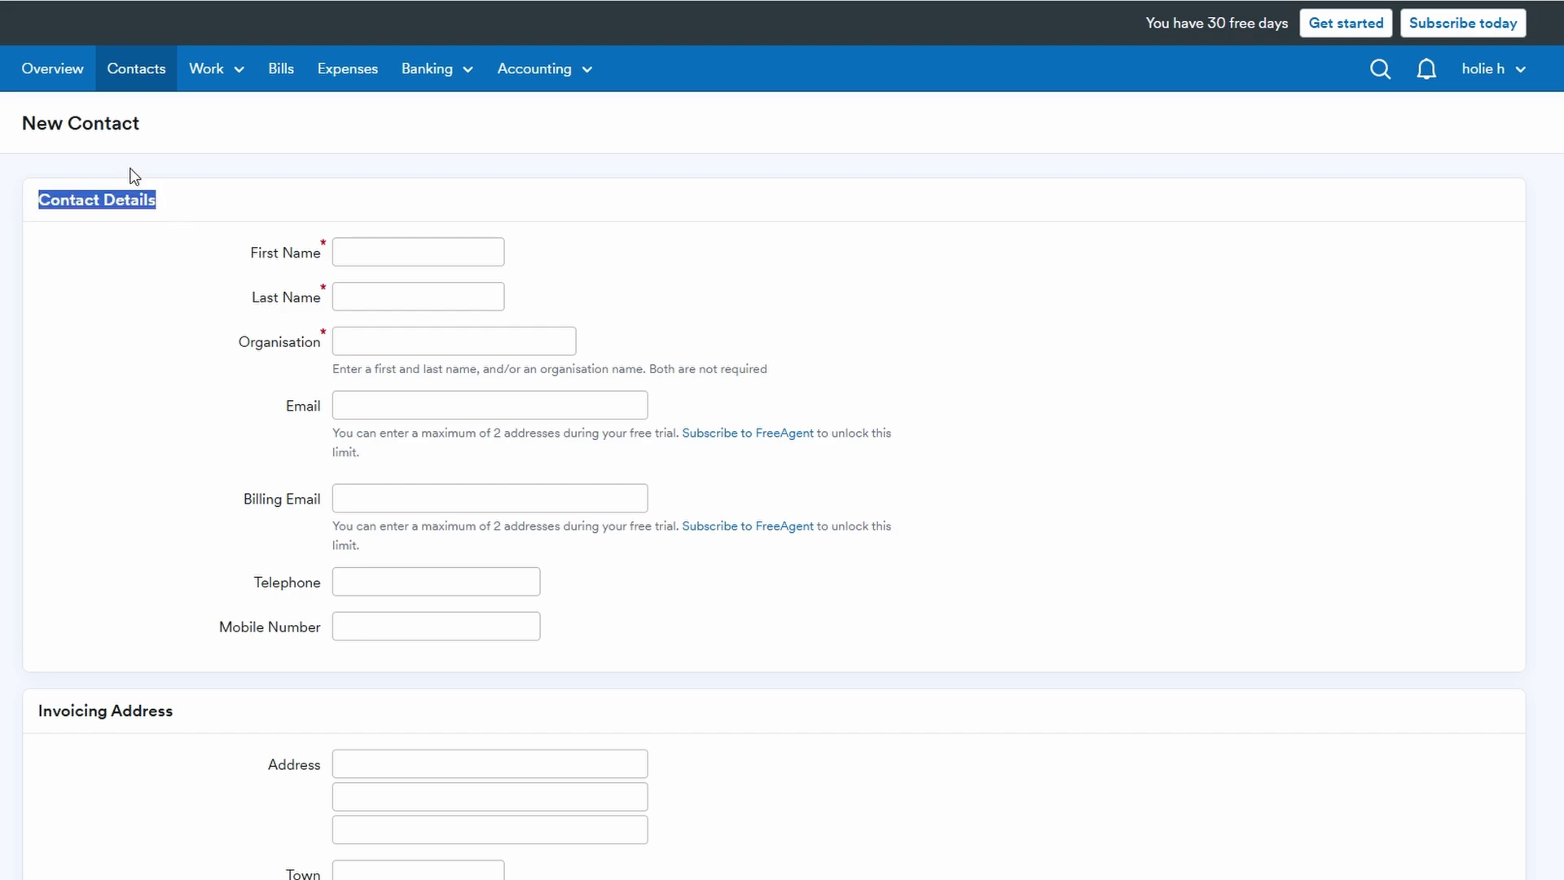
pyautogui.tripleClick(256, 258)
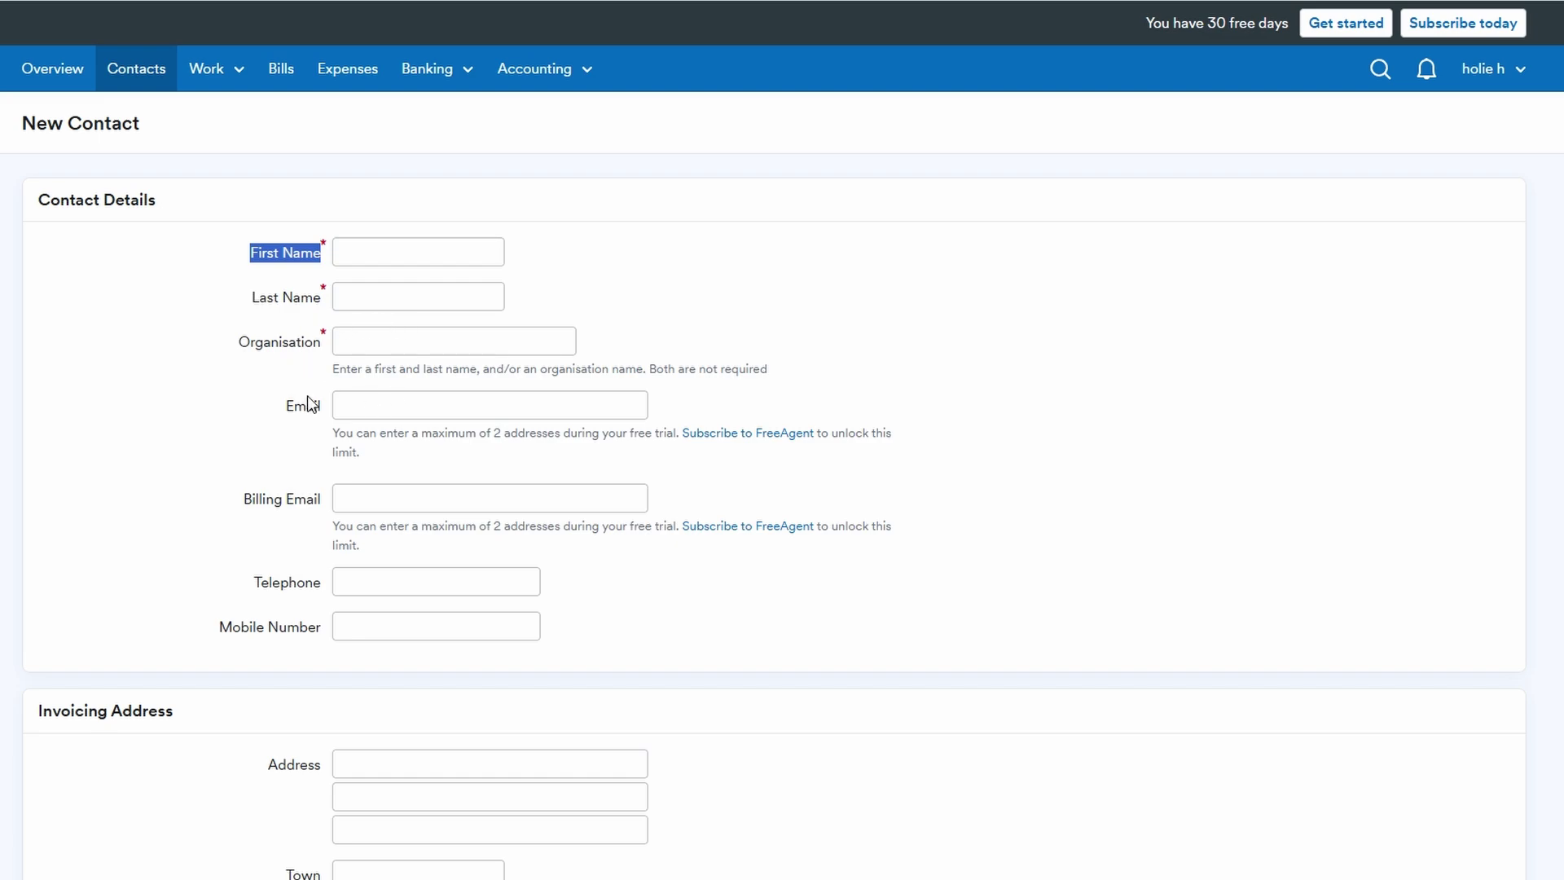
pyautogui.scroll(-2, 384, 499)
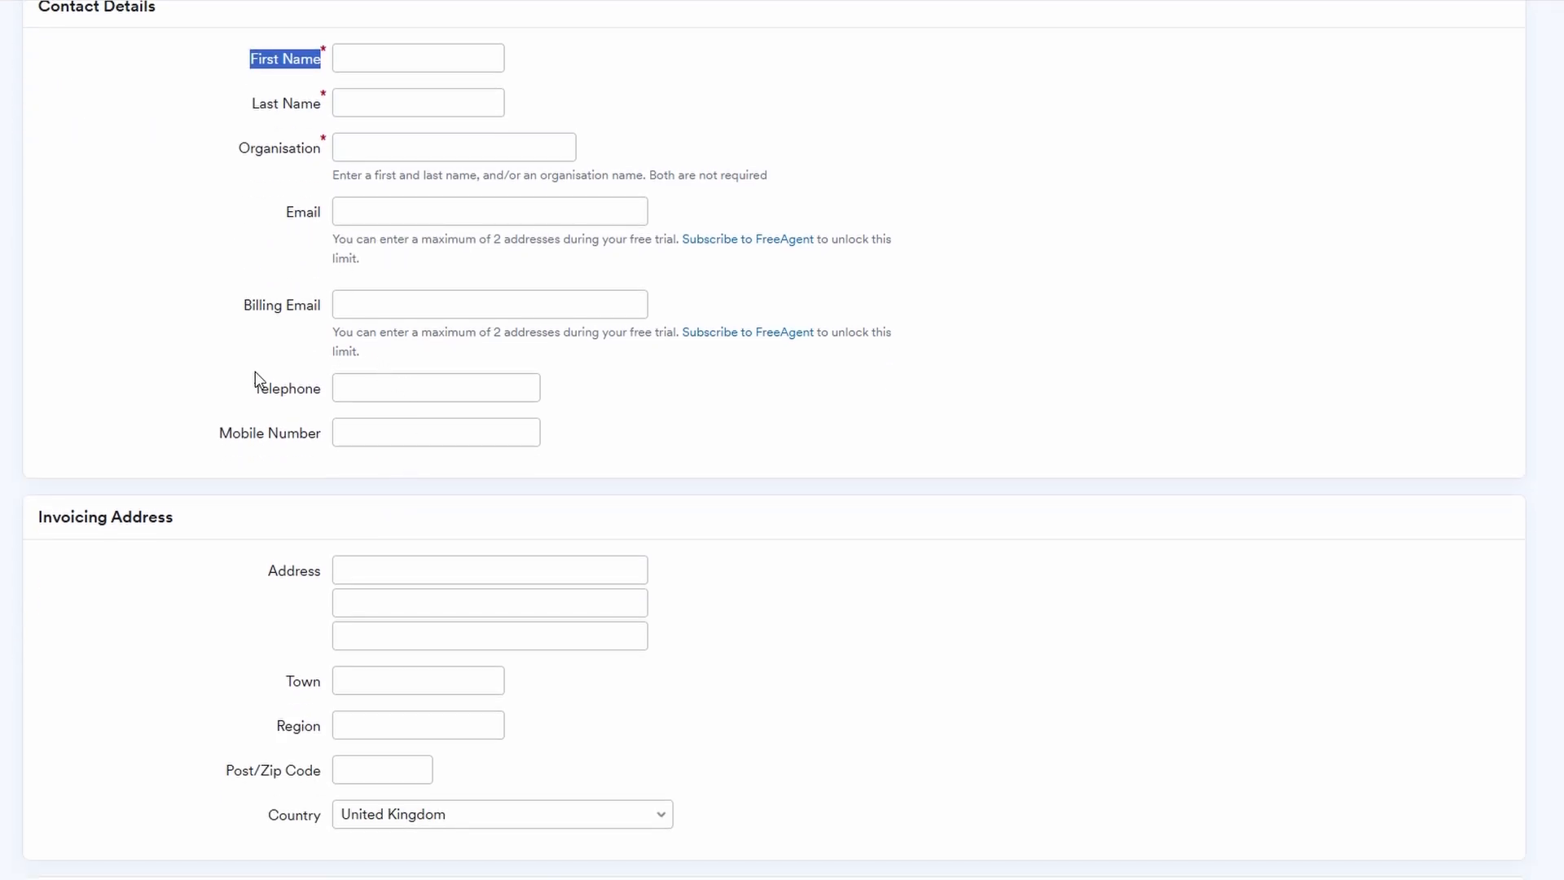
pyautogui.scroll(-7, 422, 613)
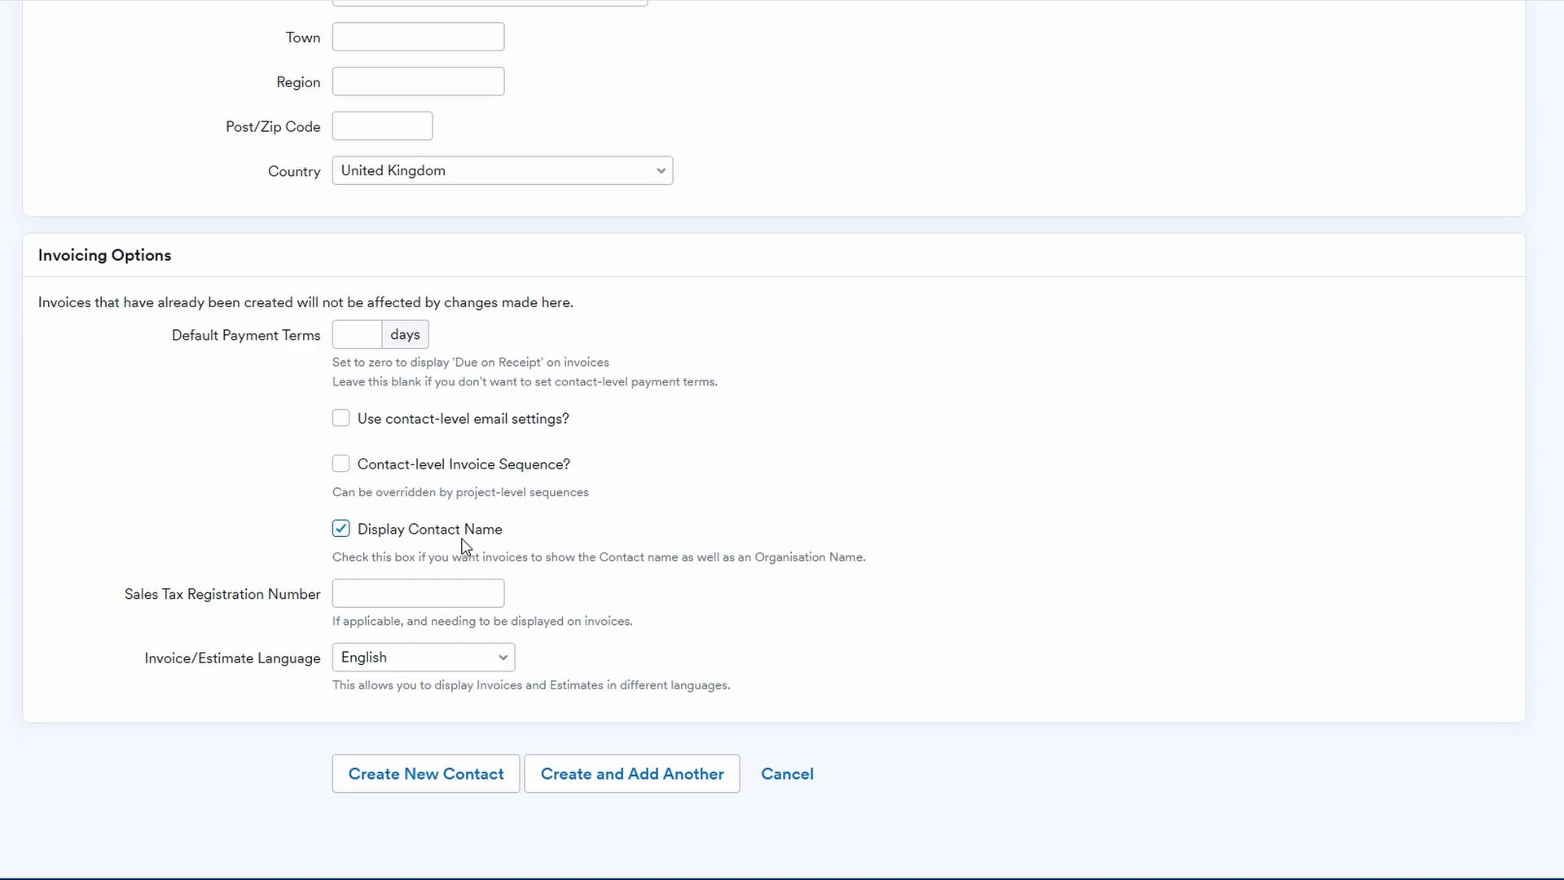
pyautogui.scroll(10, 464, 546)
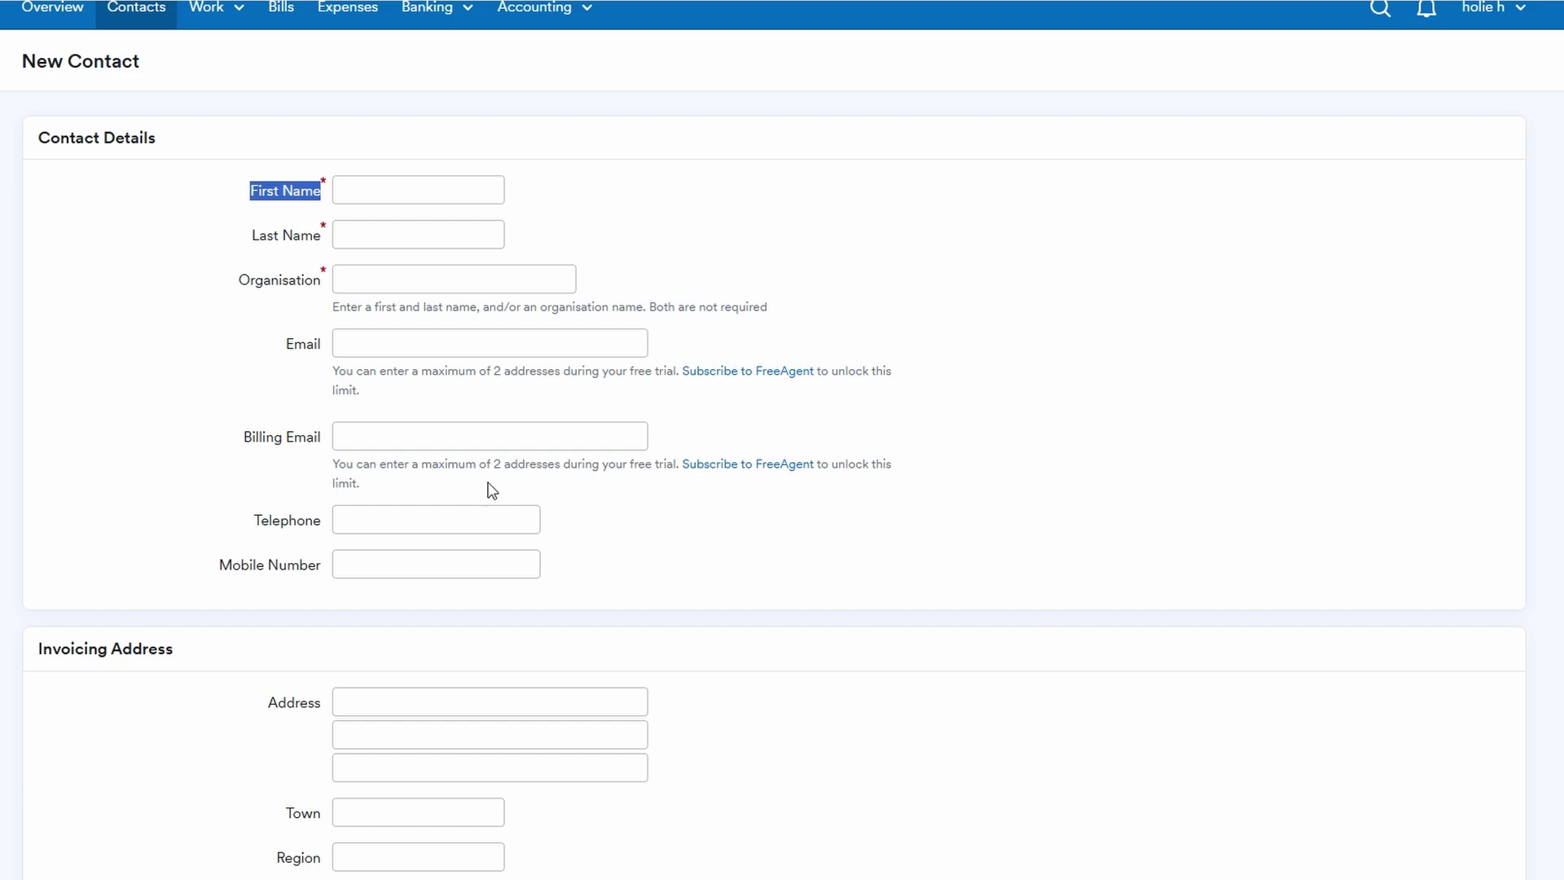
pyautogui.scroll(-10, 433, 594)
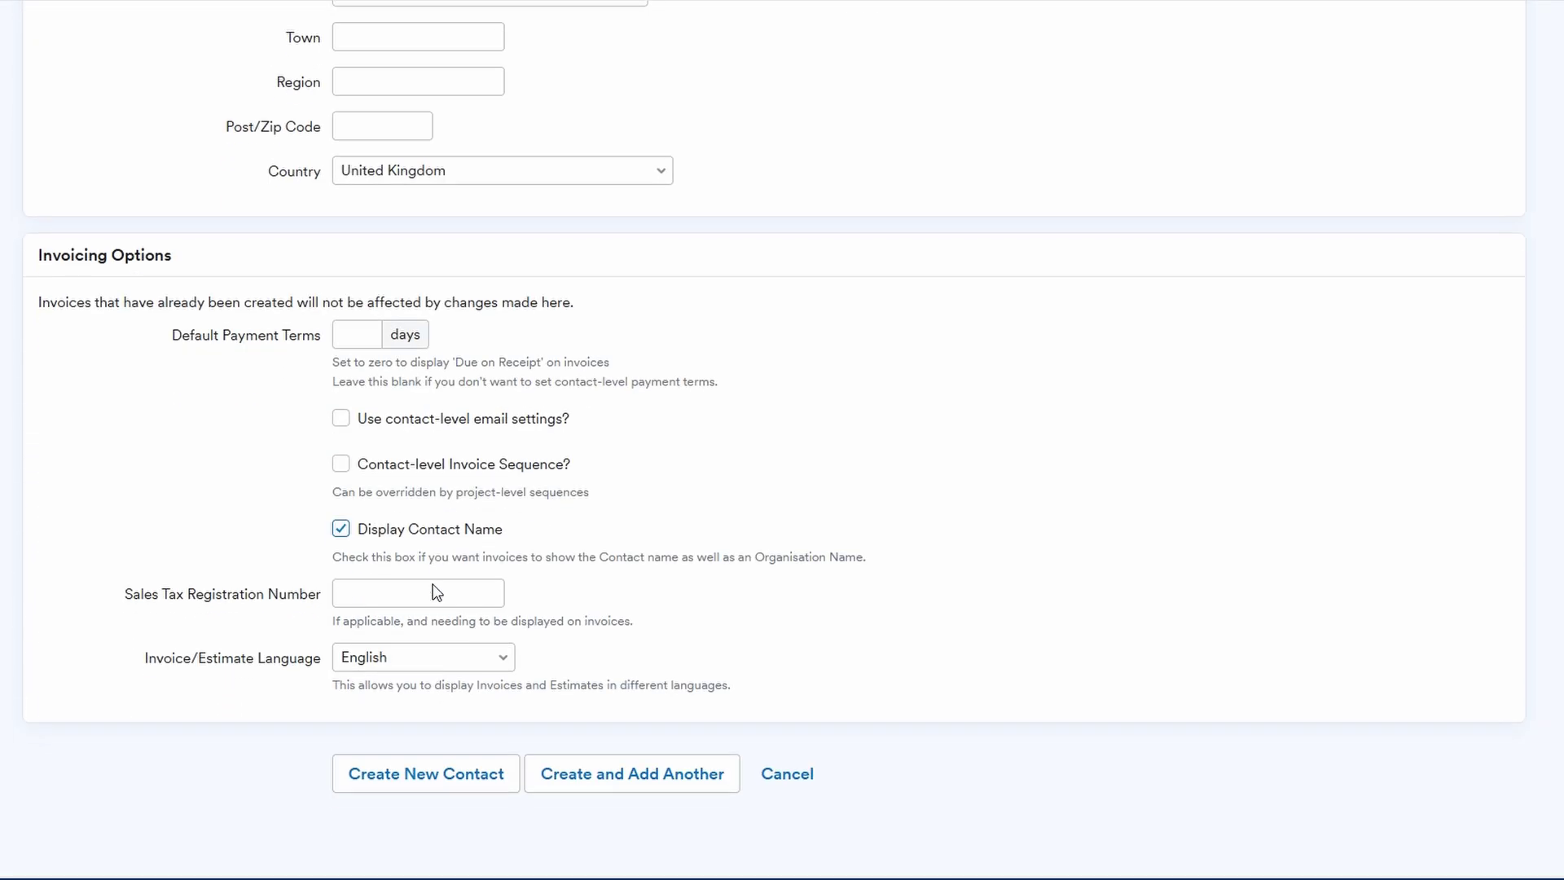
pyautogui.click(466, 776)
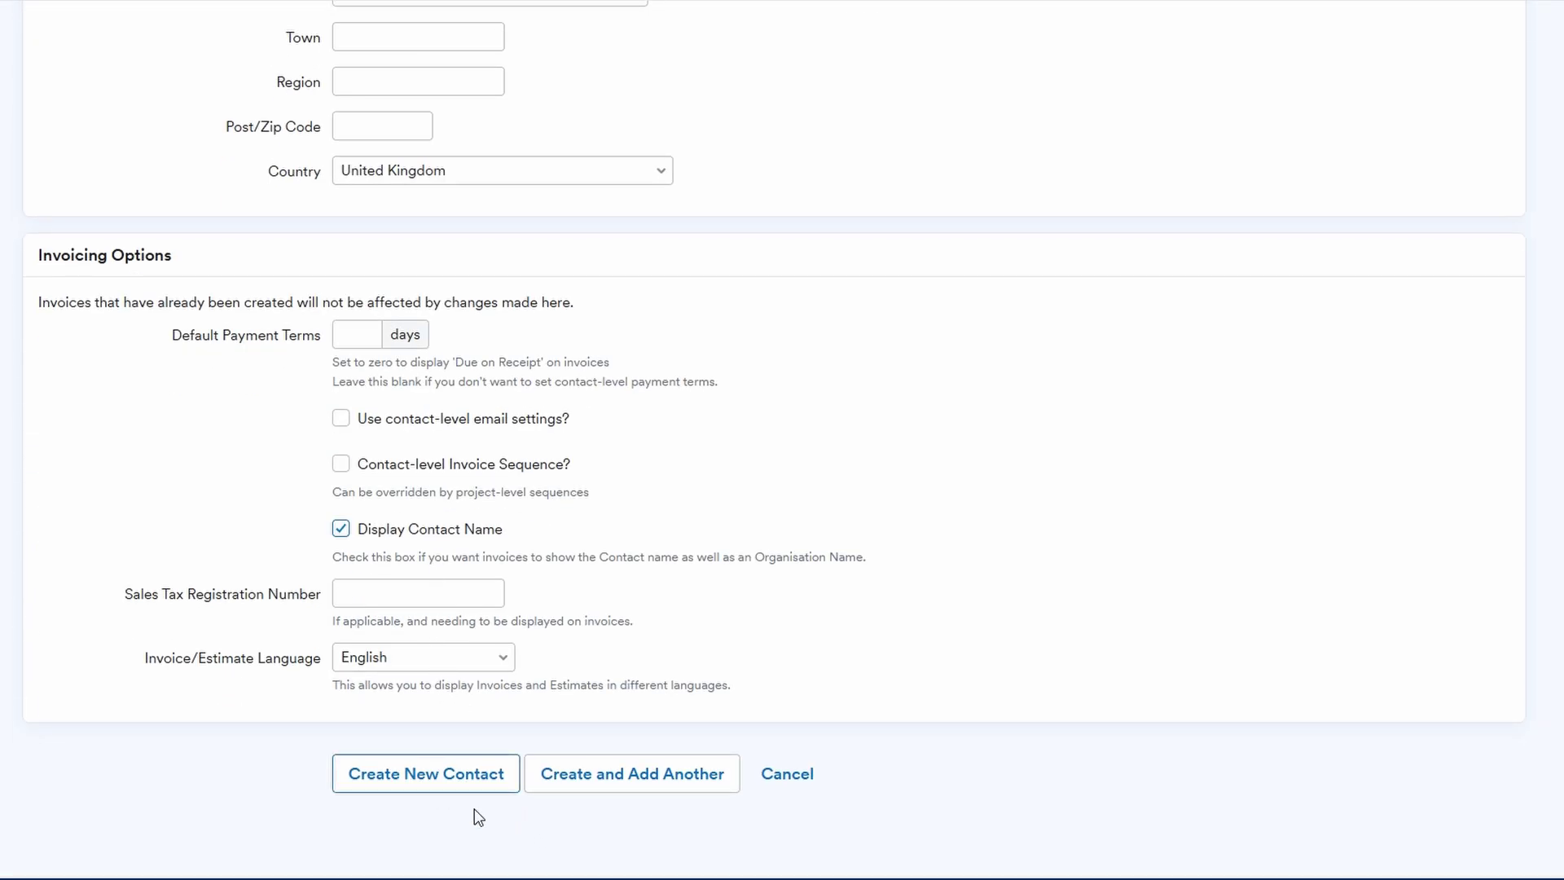
pyautogui.click(788, 784)
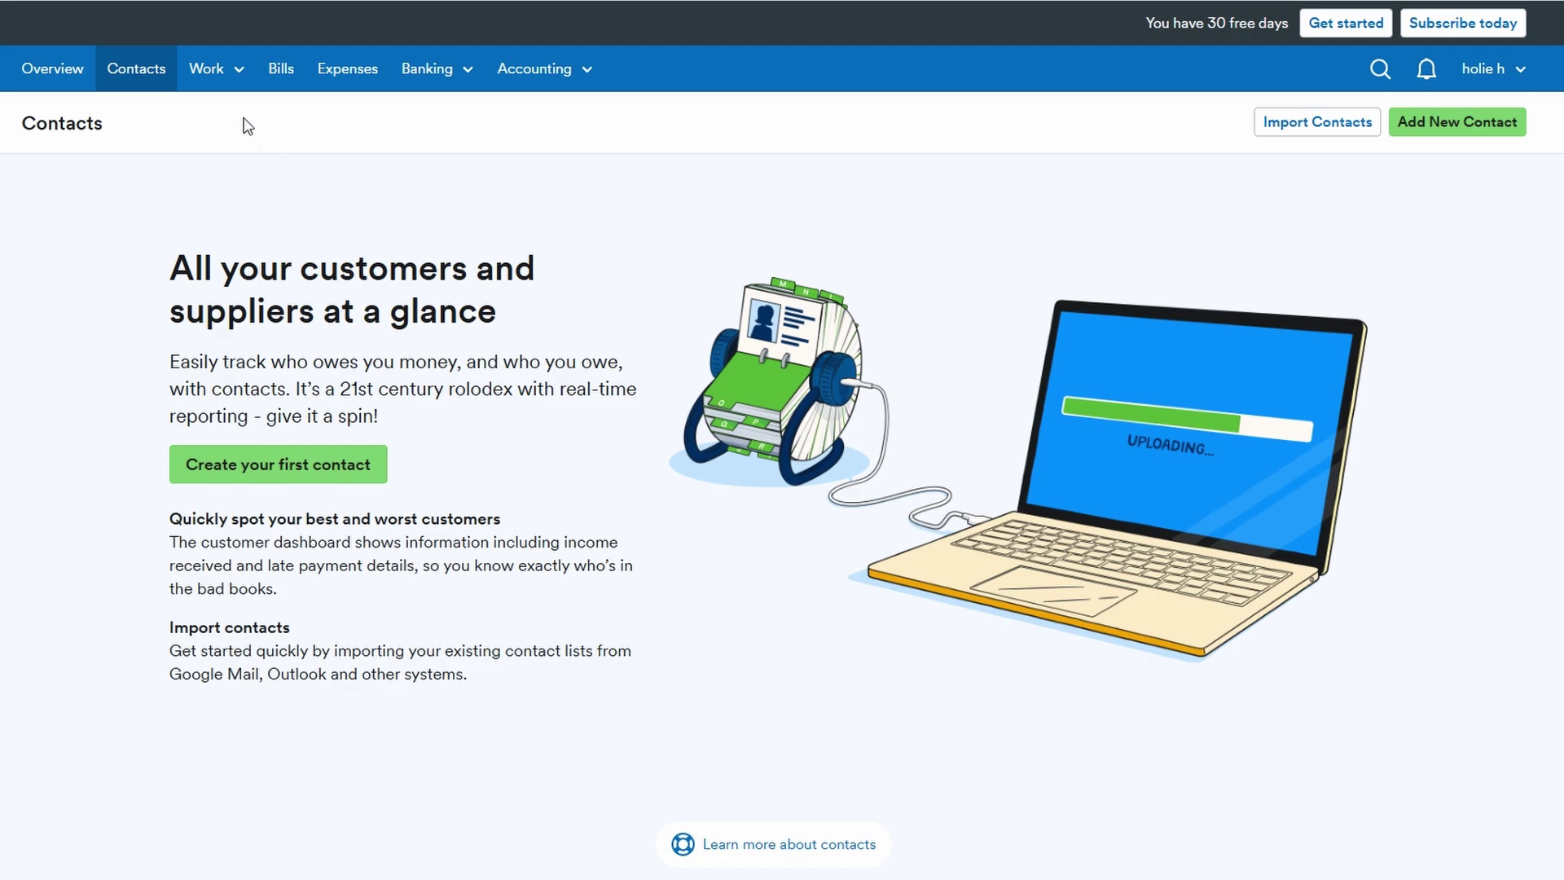
# Go to Estimates, open a new estimate with More options expanded, then cancel it
pyautogui.click(227, 80)
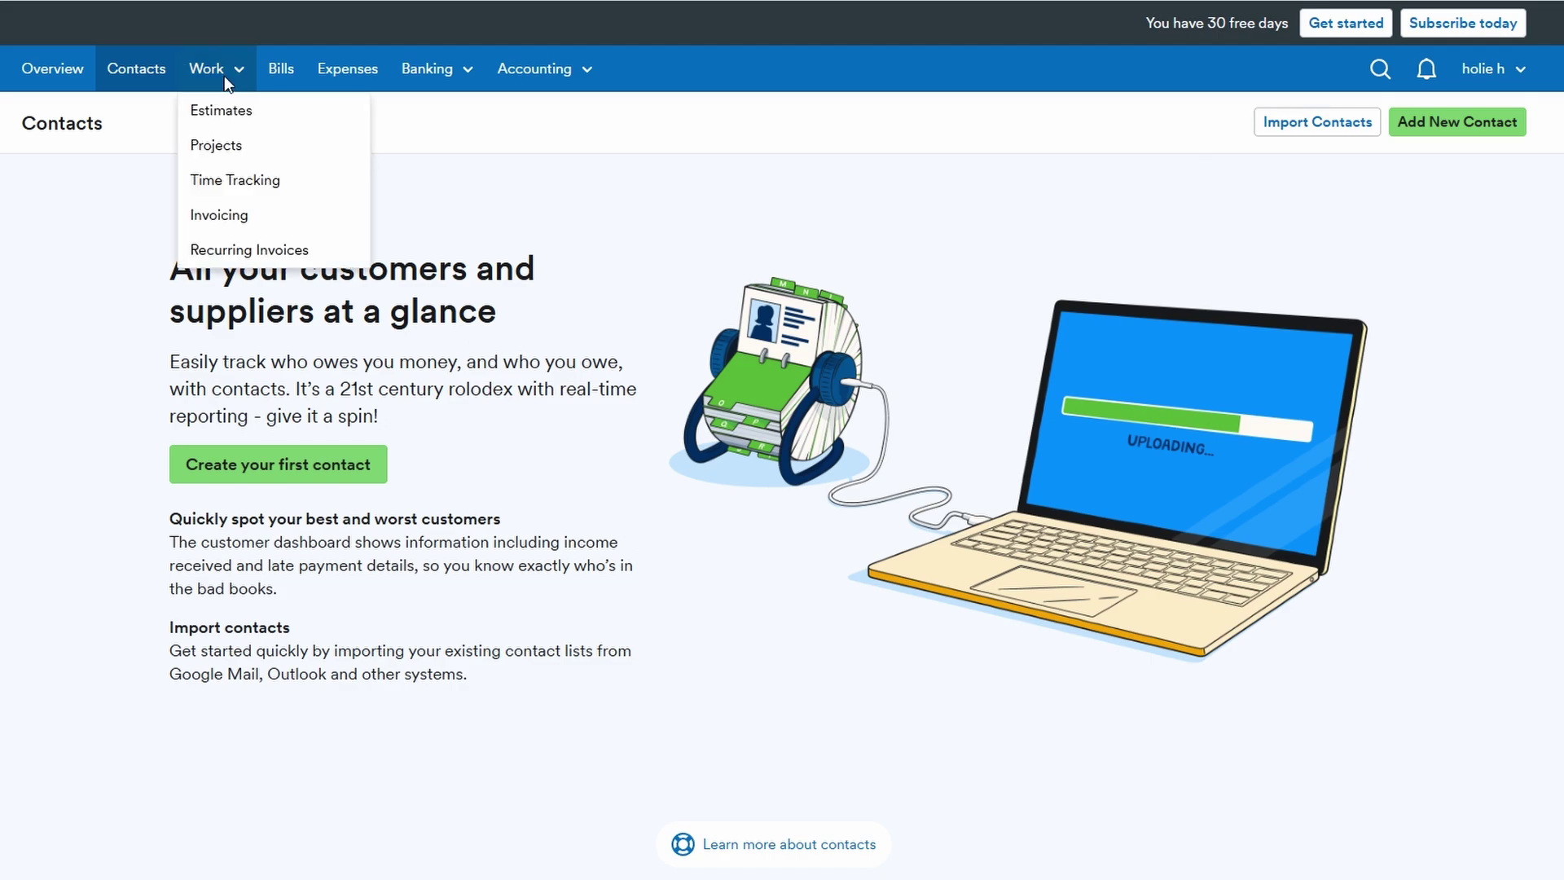
pyautogui.click(246, 115)
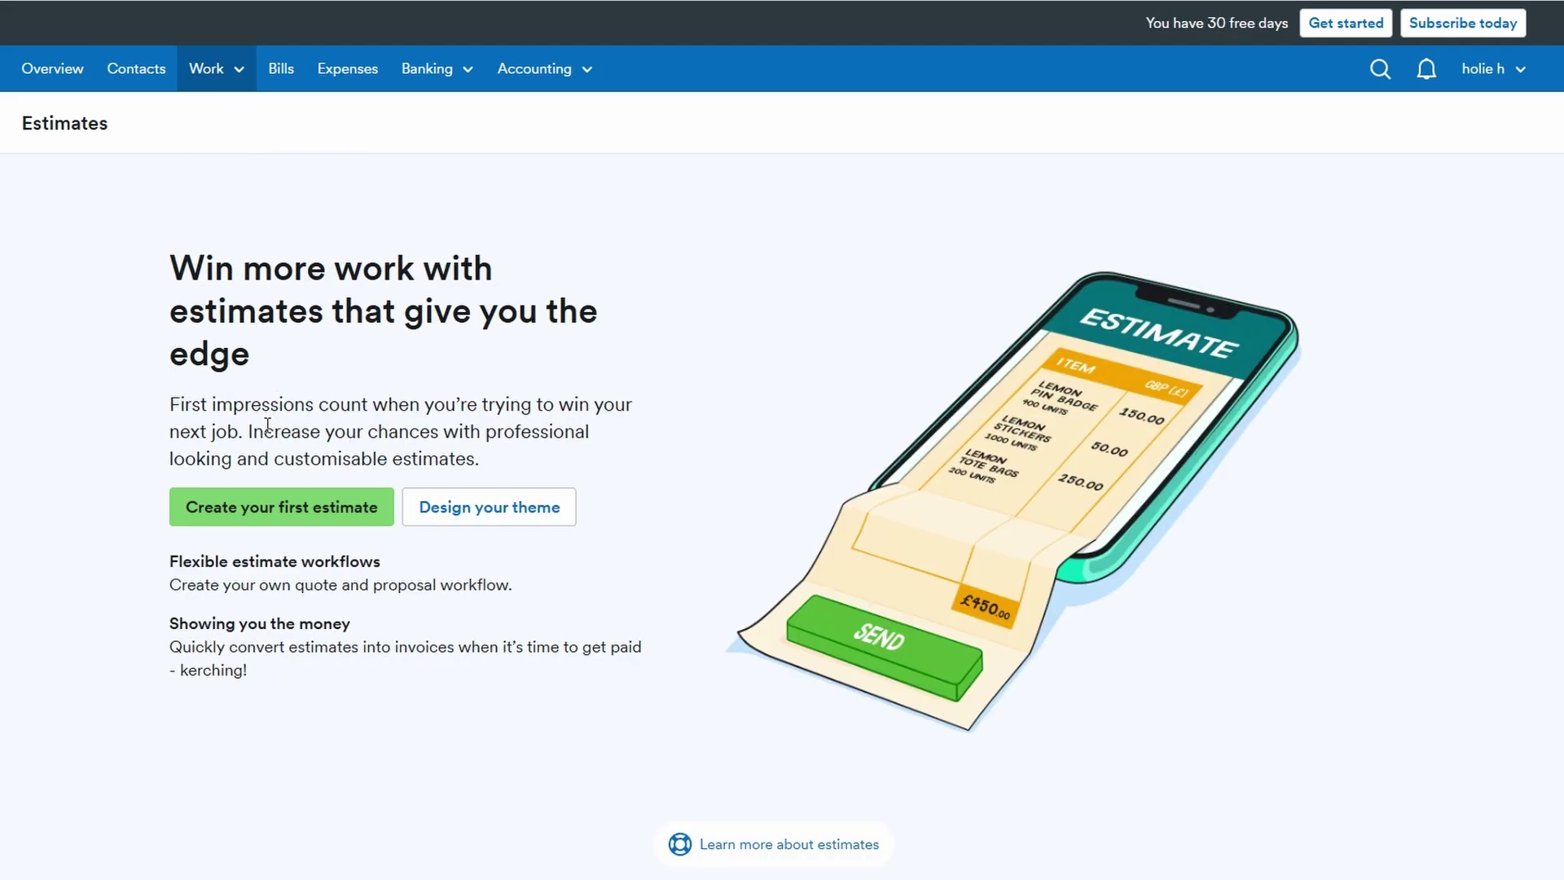
pyautogui.click(266, 507)
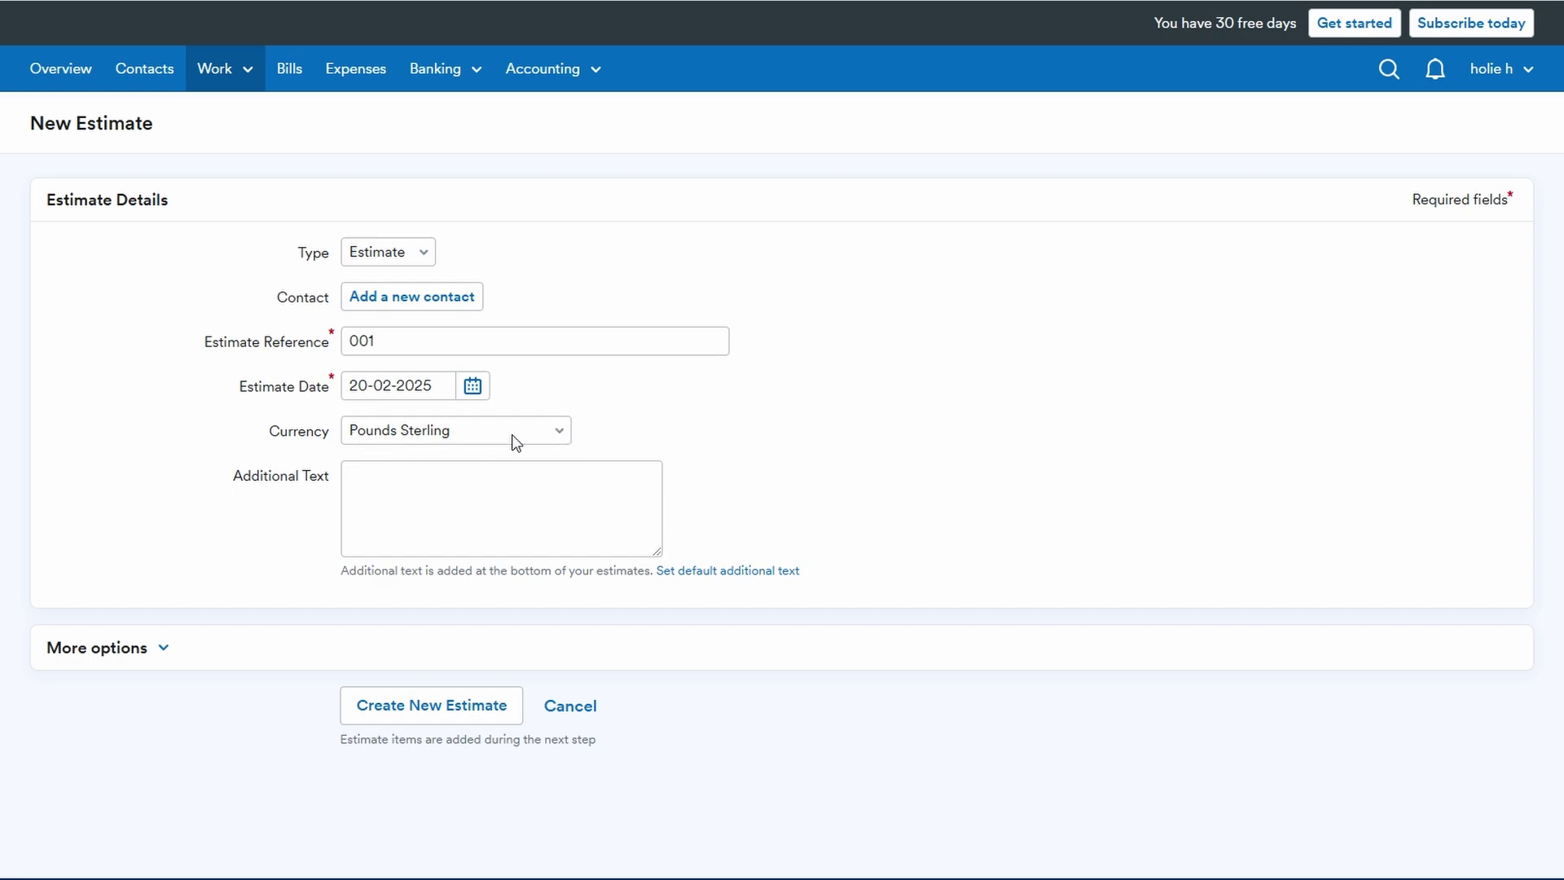
pyautogui.click(154, 649)
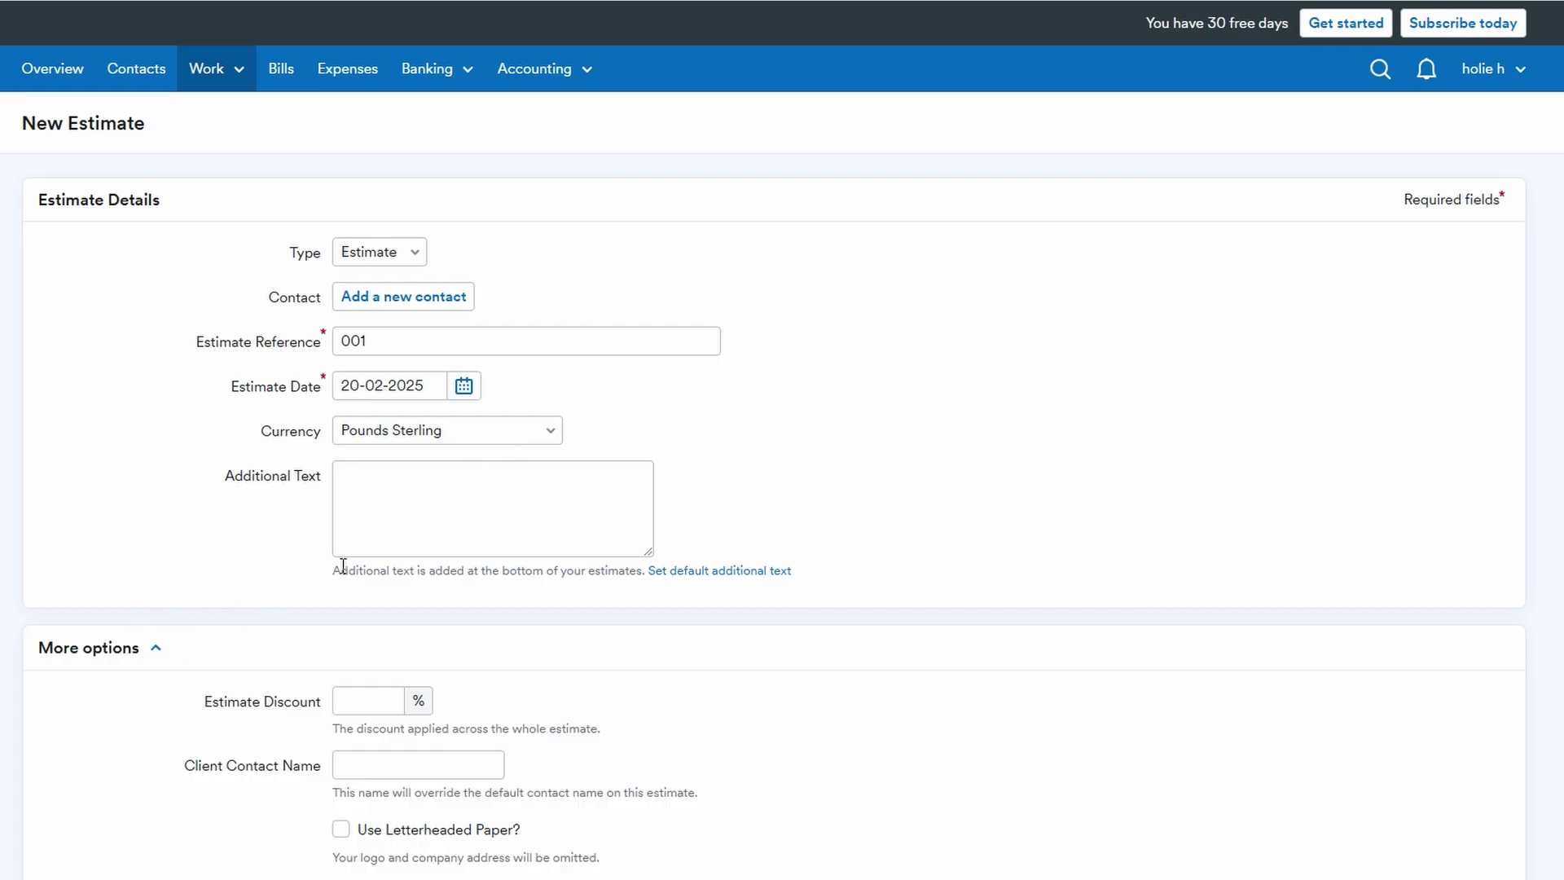
pyautogui.scroll(-2, 398, 539)
pyautogui.scroll(-1, 397, 538)
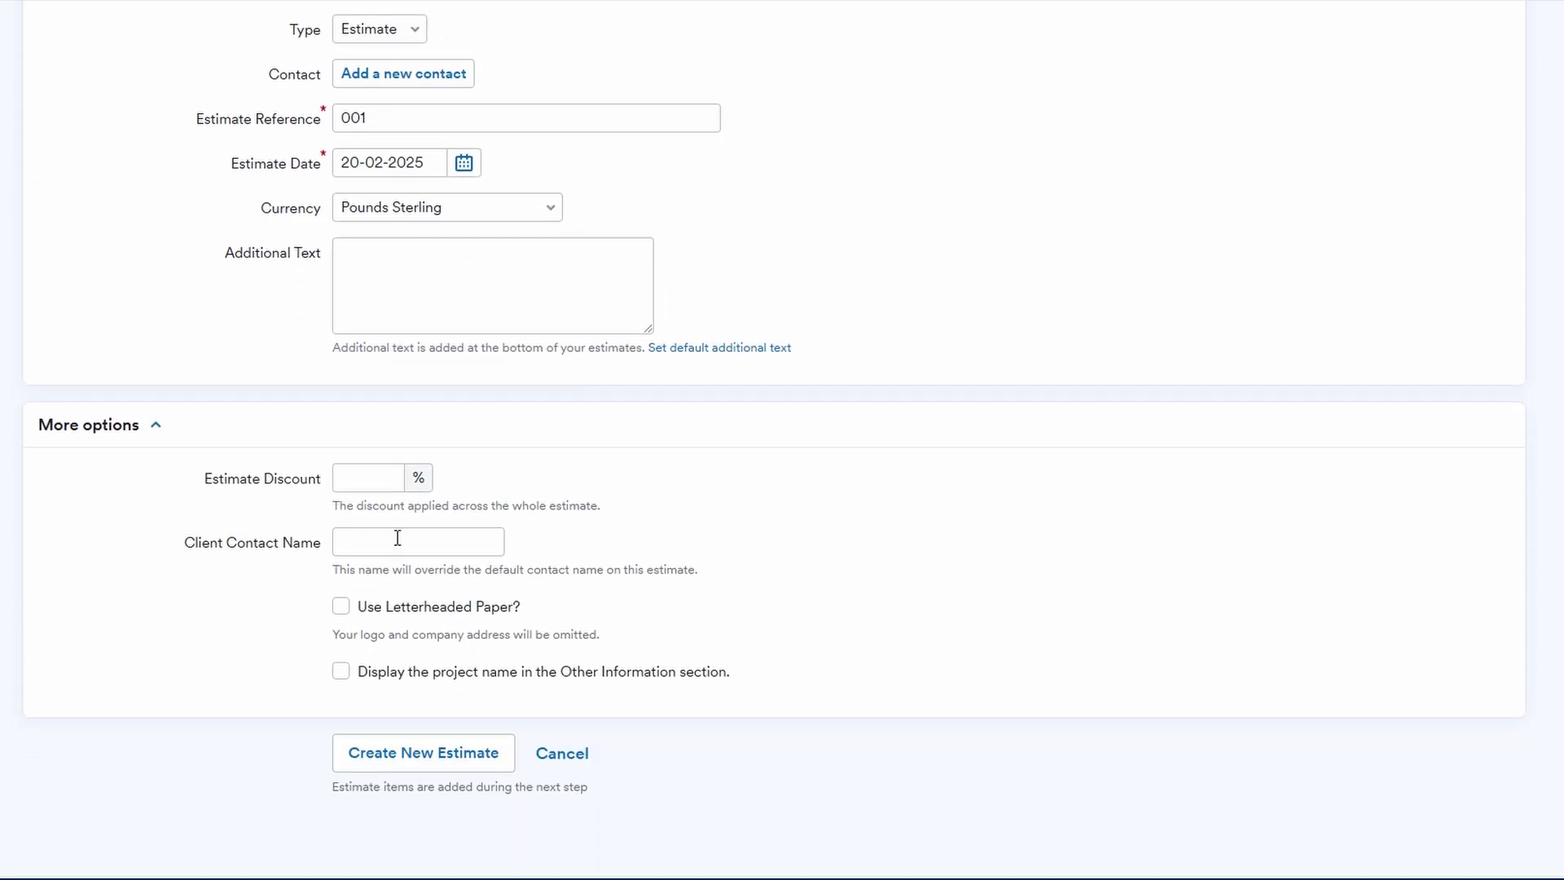
pyautogui.click(581, 751)
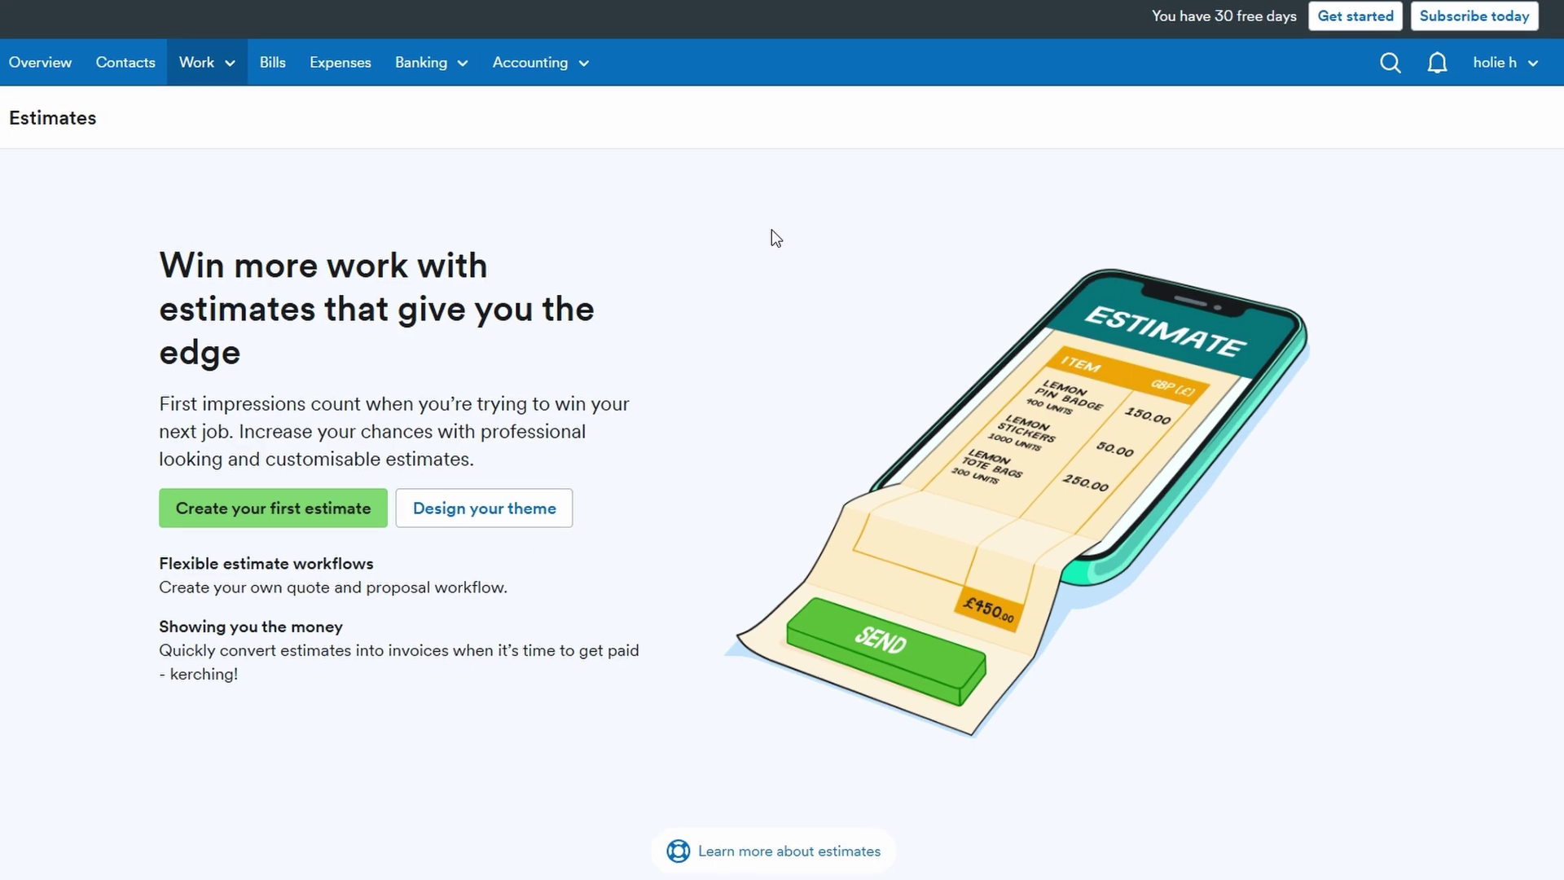
# Return to Overview, go to Projects and start a first project
pyautogui.click(39, 72)
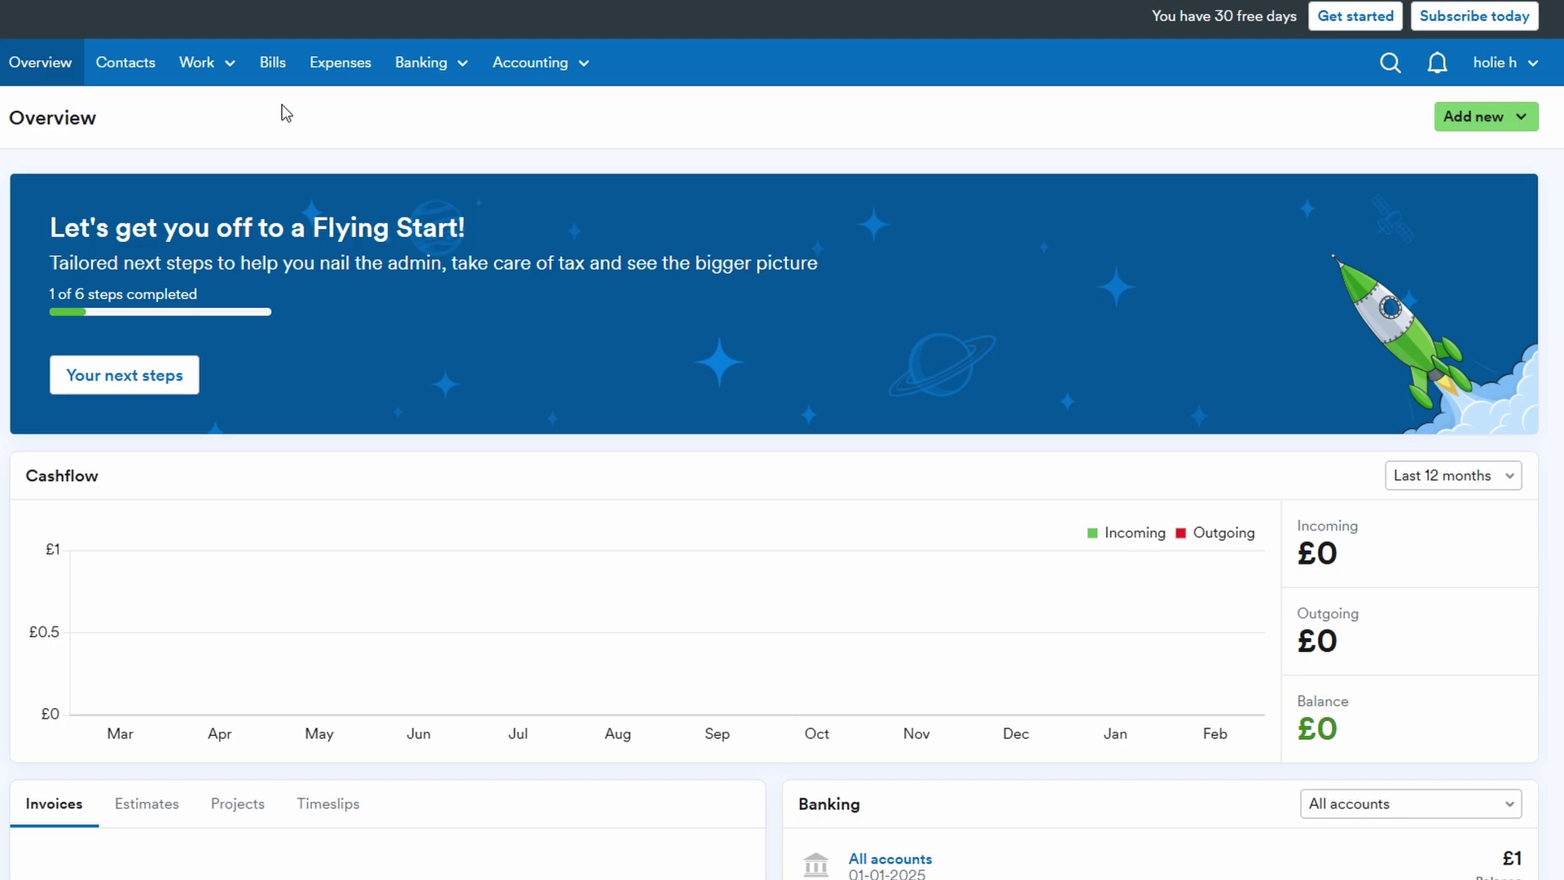
pyautogui.click(230, 62)
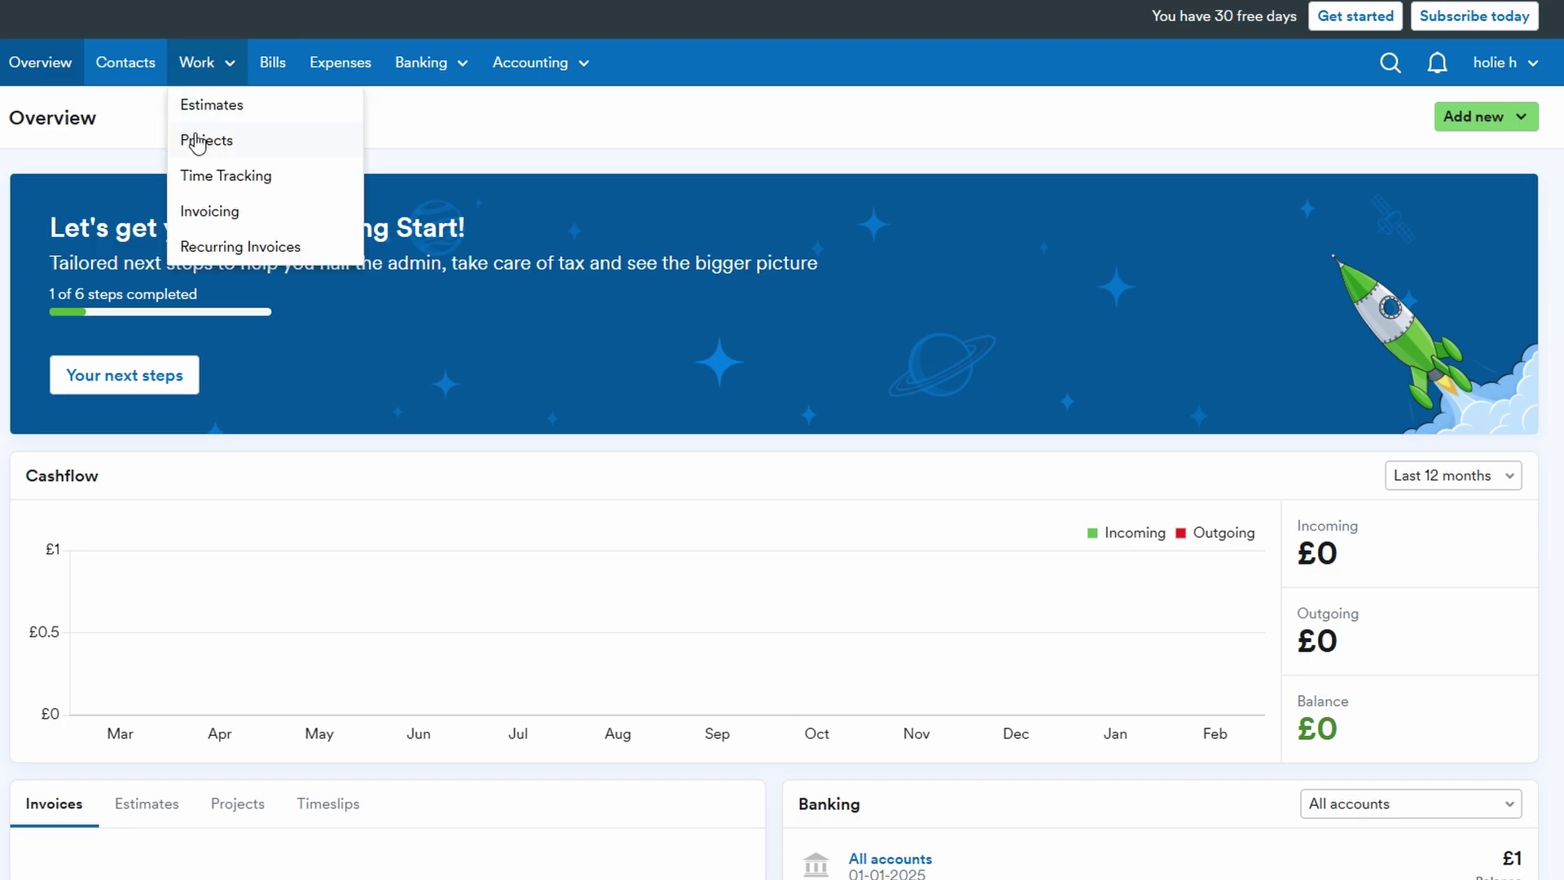
pyautogui.click(255, 147)
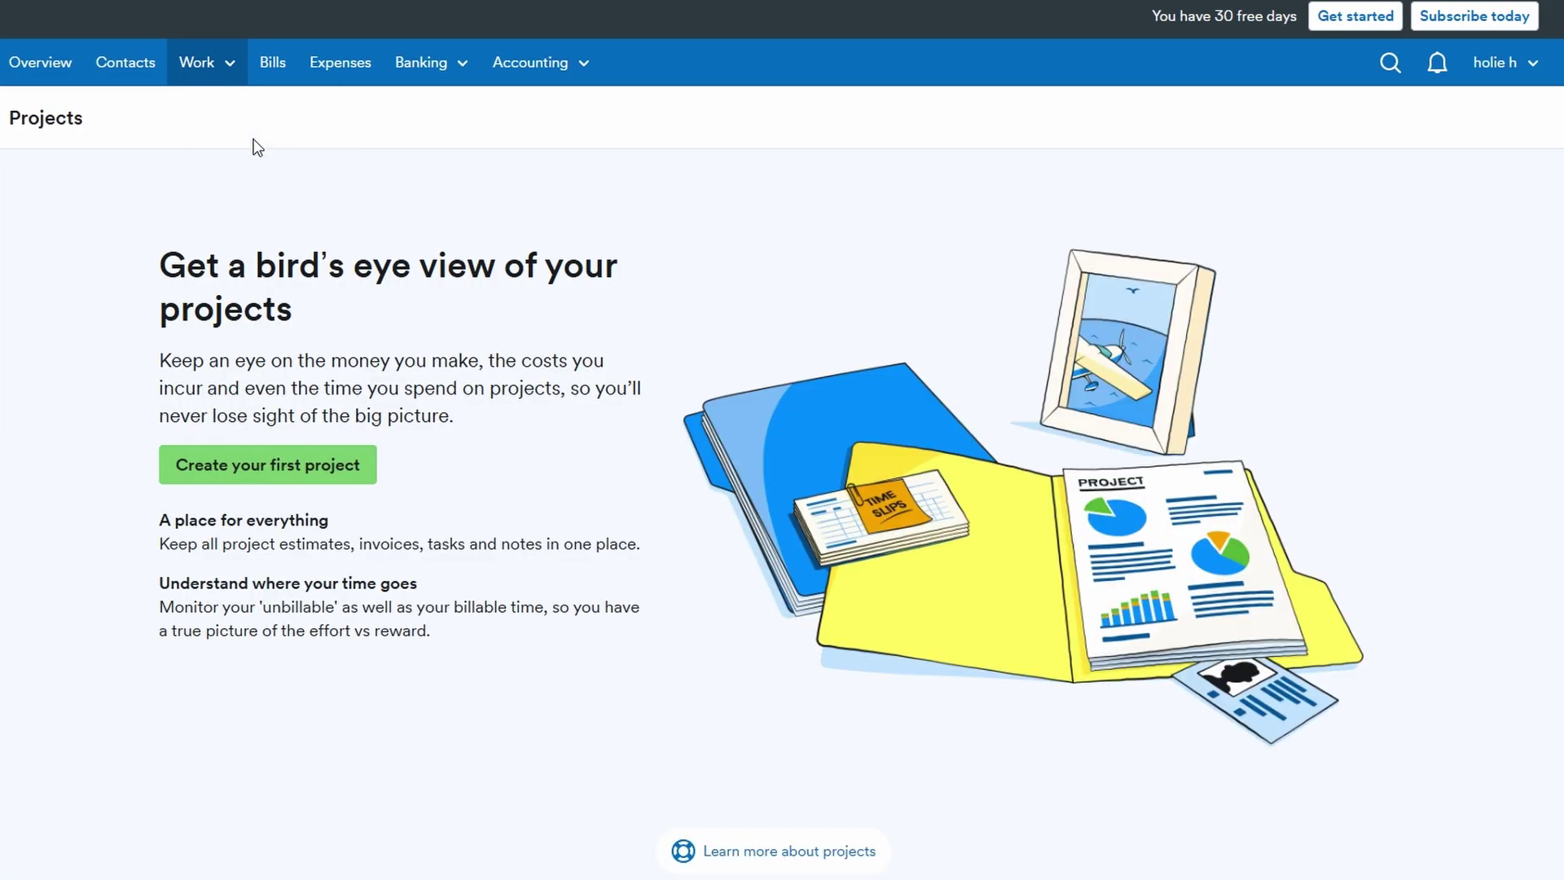
pyautogui.click(242, 471)
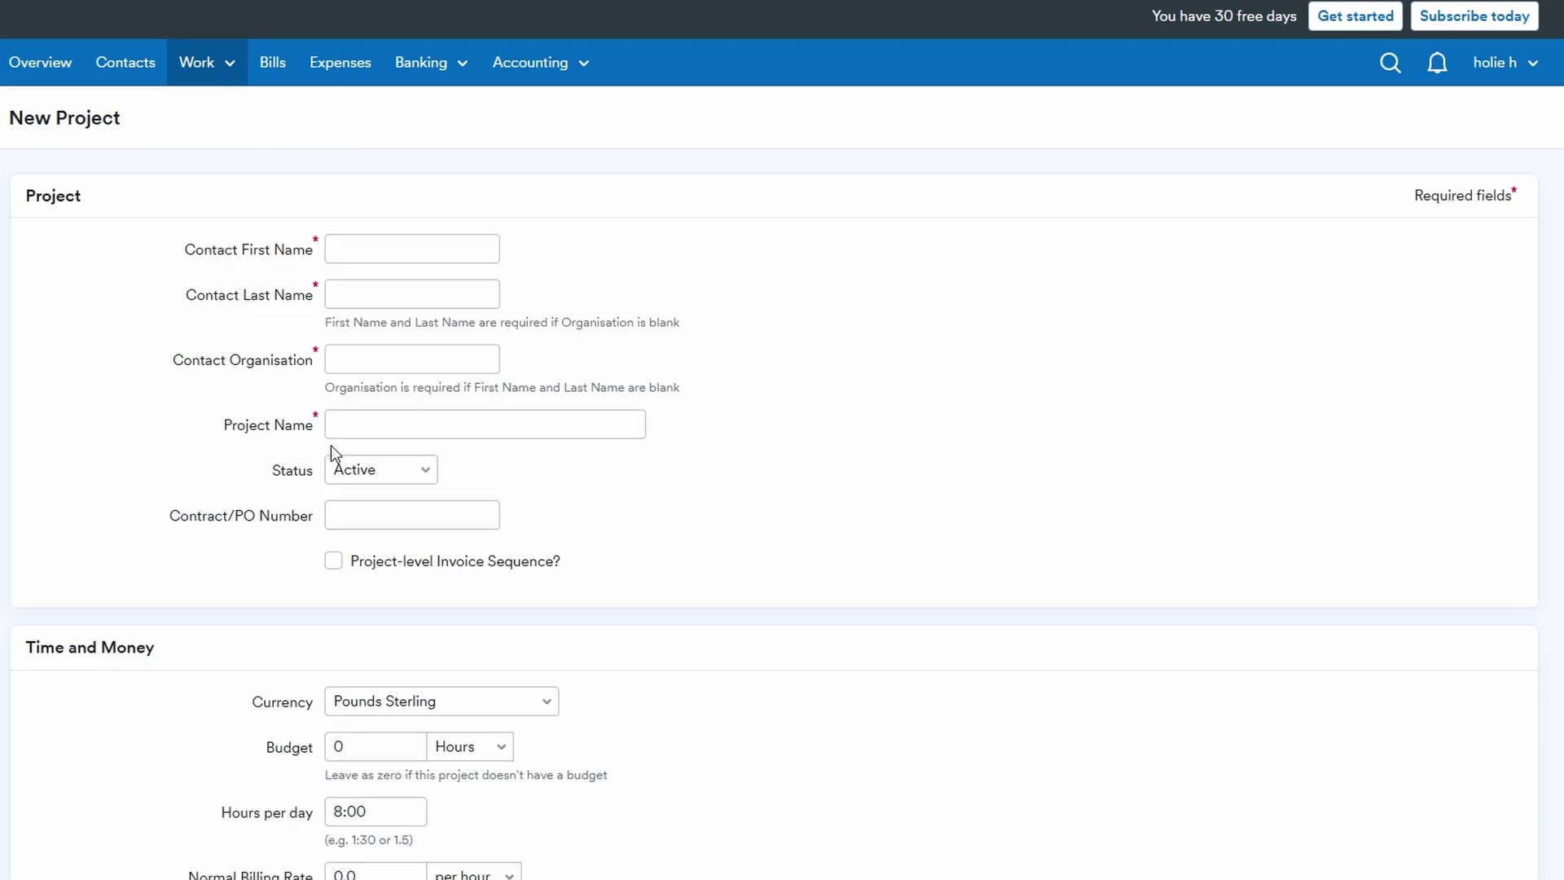
# Expand the project's start and end date options, scroll the form, then cancel it
pyautogui.moveTo(246, 202); pyautogui.dragTo(2, 214)
pyautogui.scroll(-3, 273, 297)
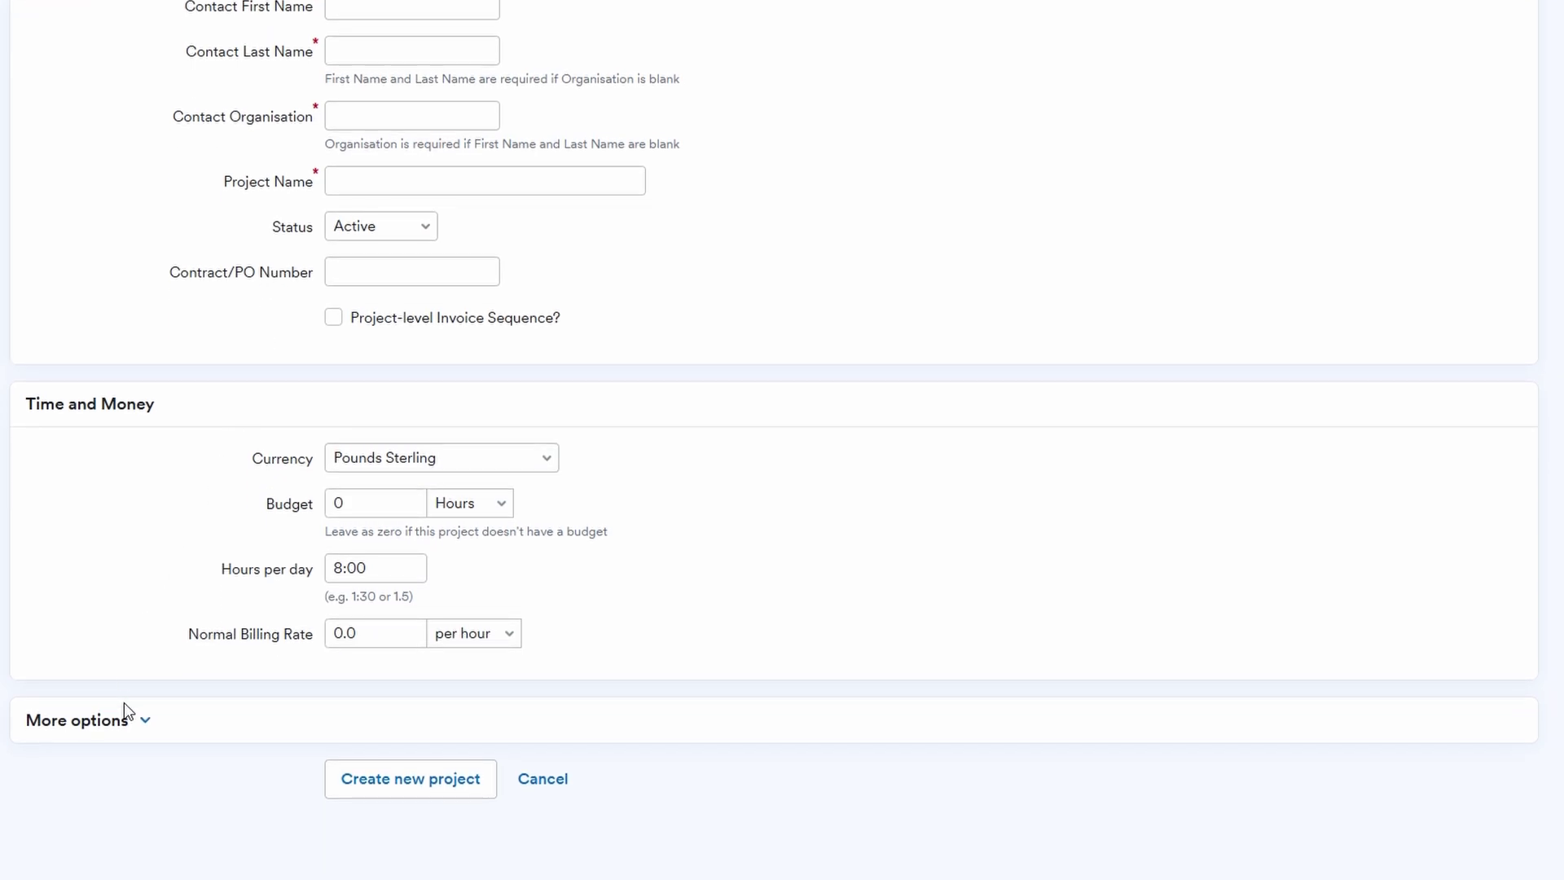
pyautogui.click(131, 721)
pyautogui.scroll(3, 227, 632)
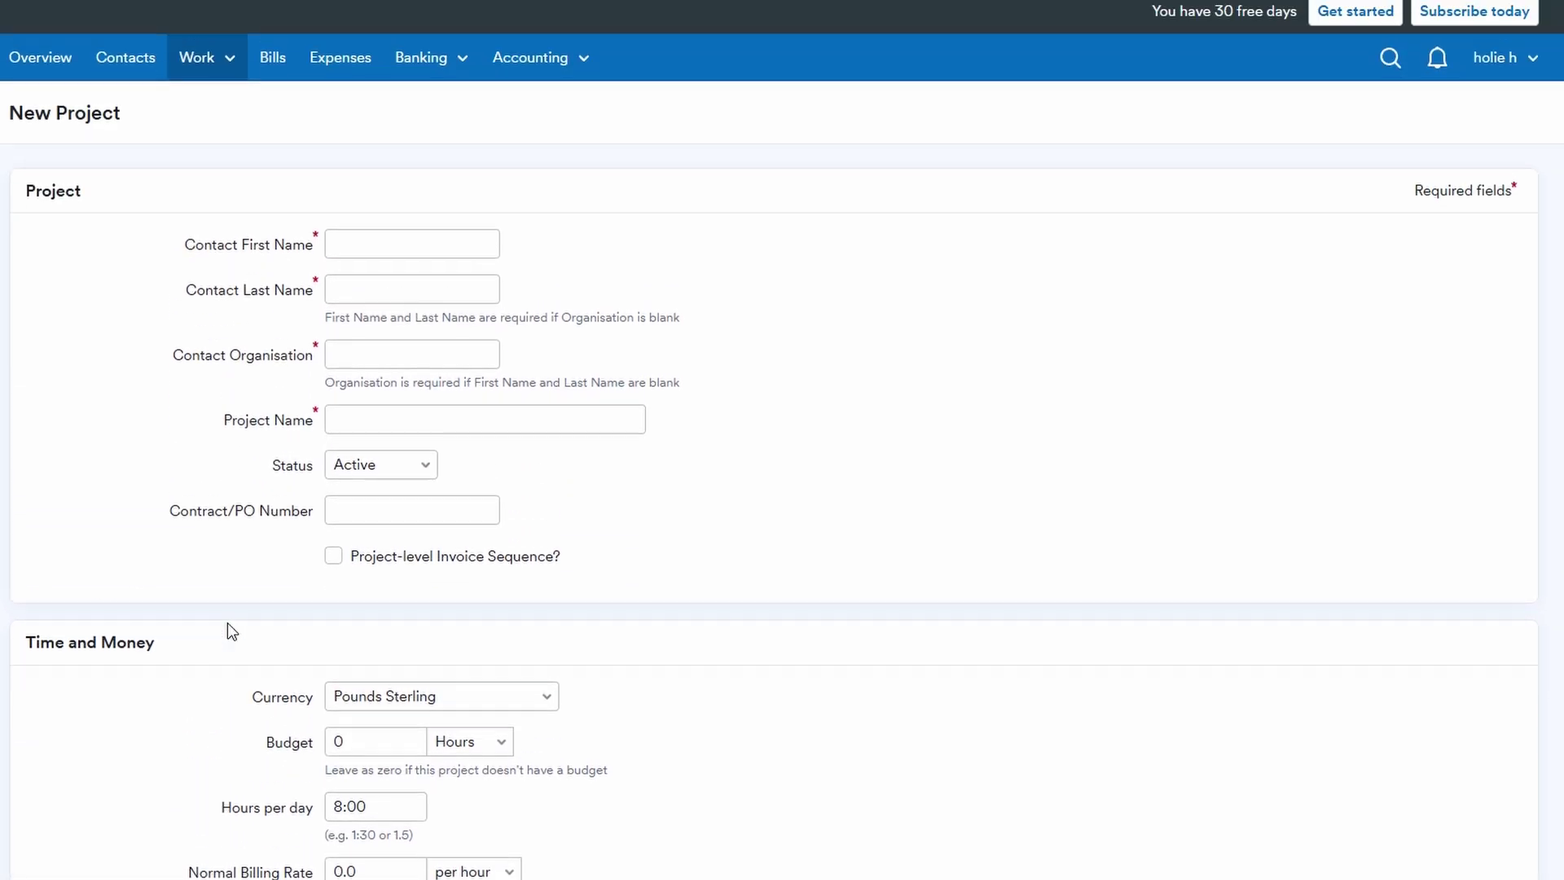
pyautogui.scroll(-2, 227, 623)
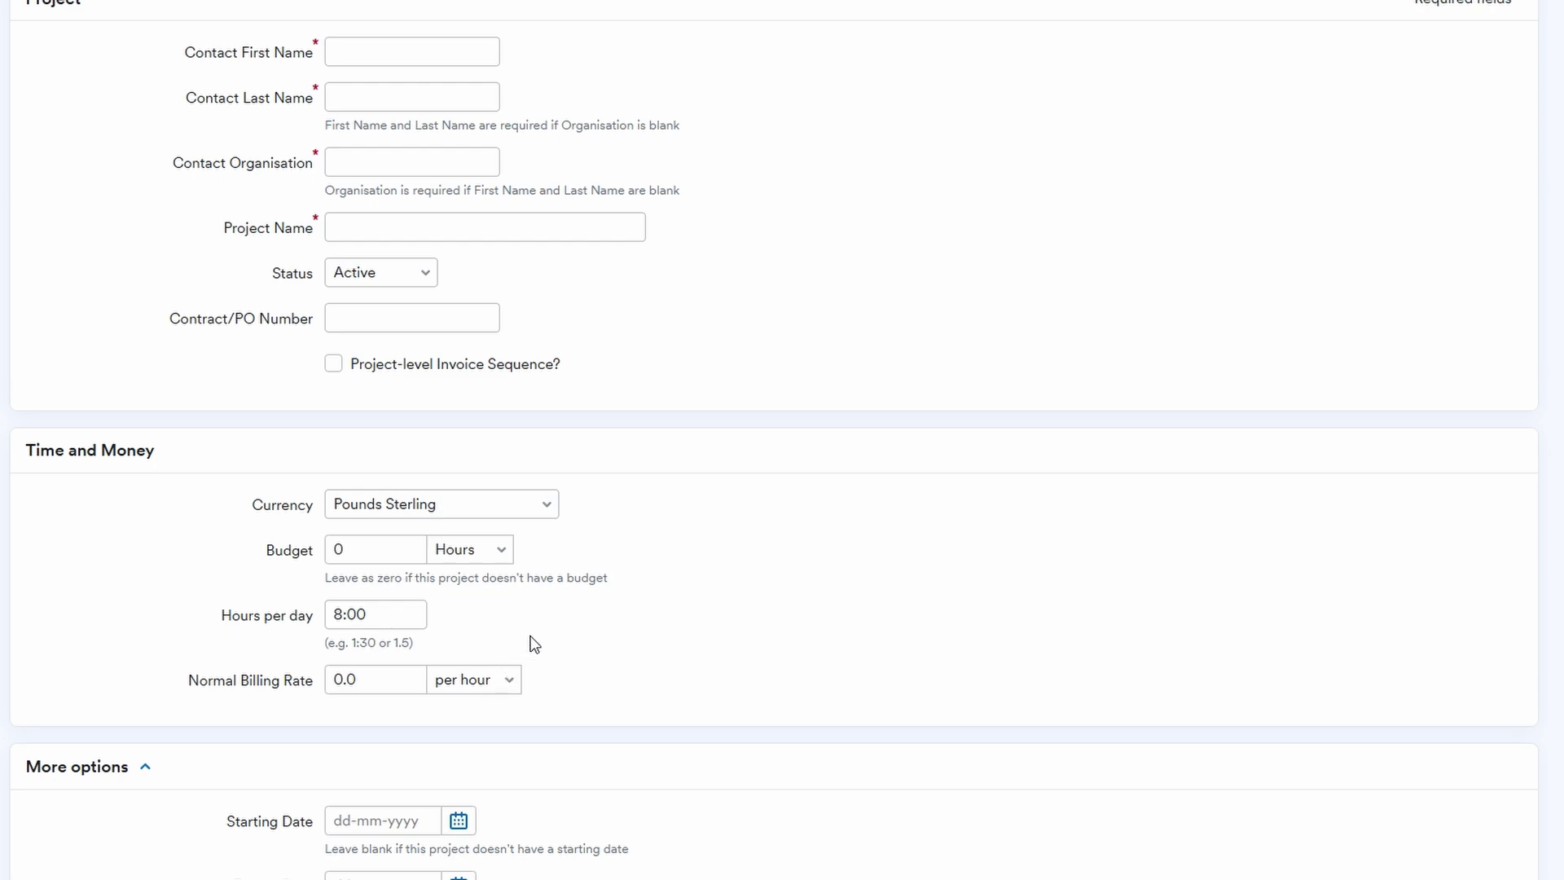
pyautogui.scroll(-3, 534, 645)
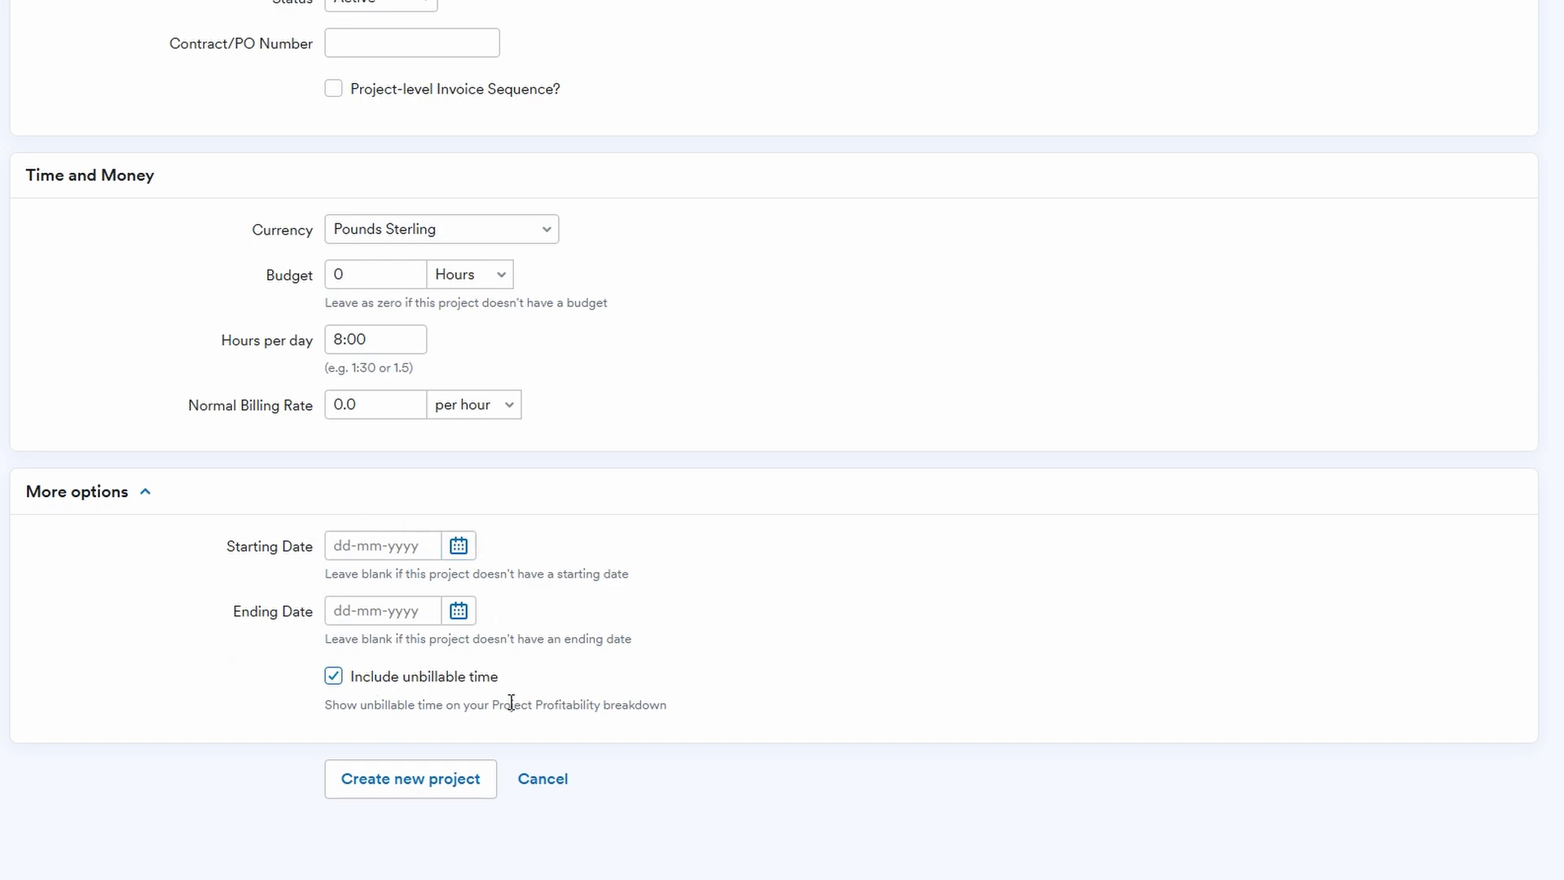
pyautogui.scroll(5, 511, 703)
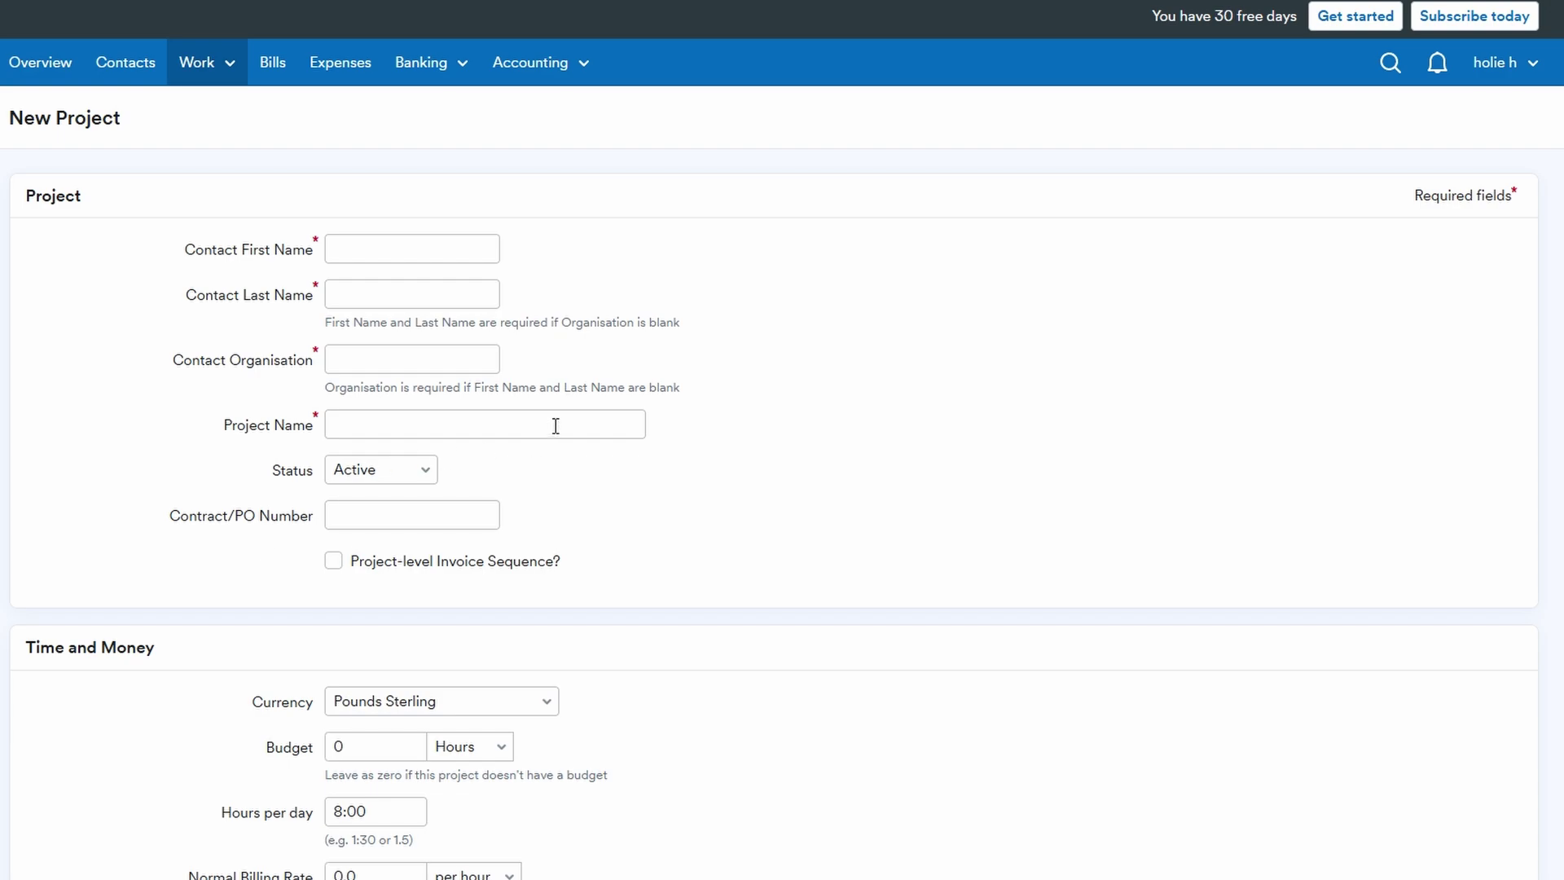
pyautogui.scroll(-5, 556, 426)
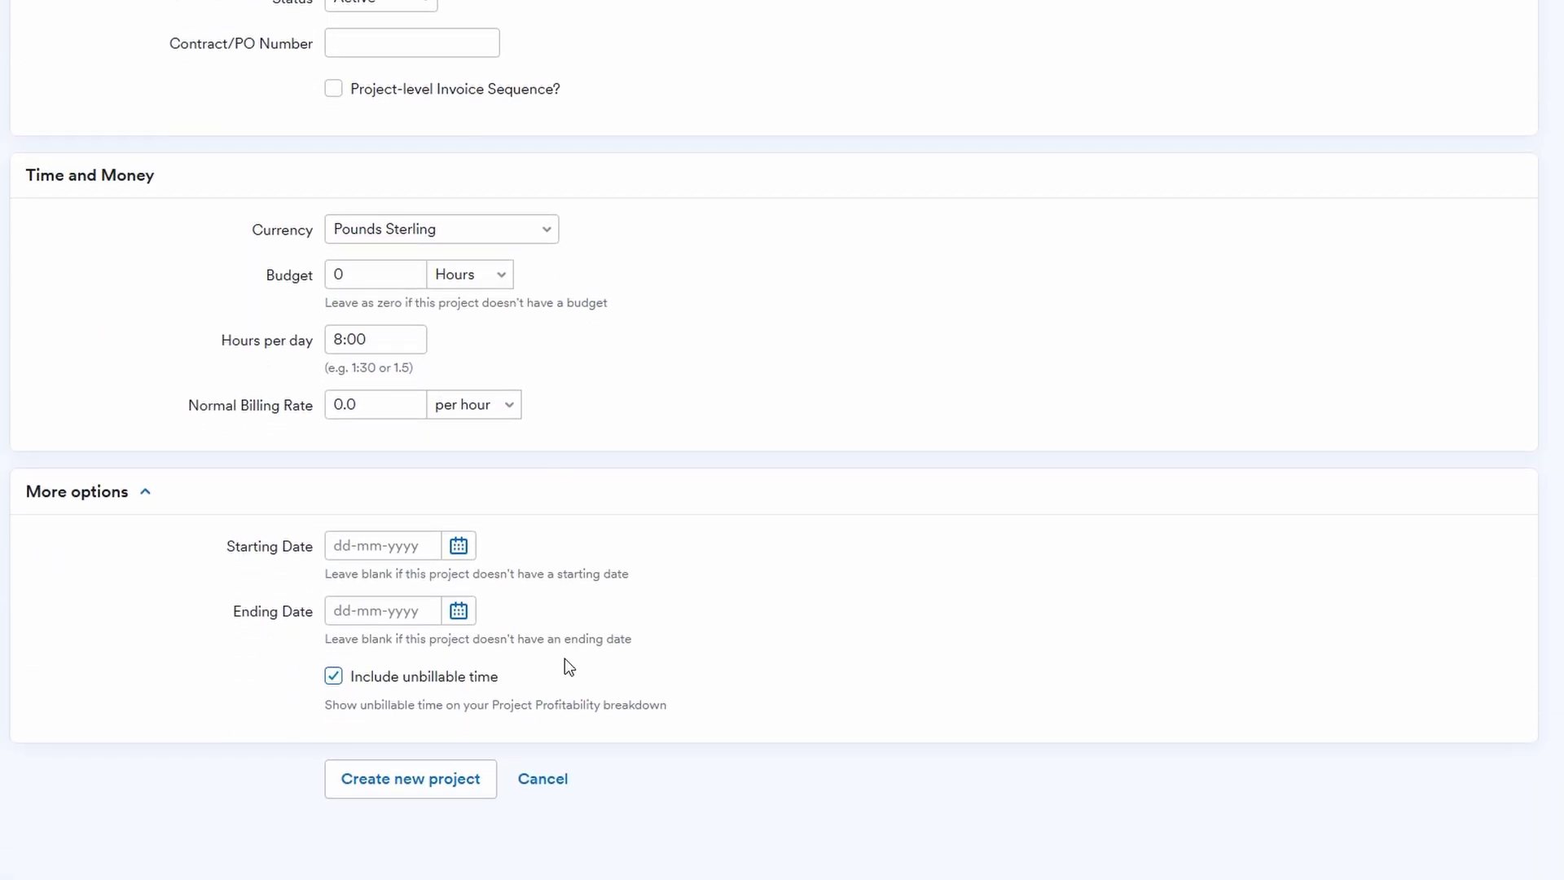
pyautogui.click(557, 784)
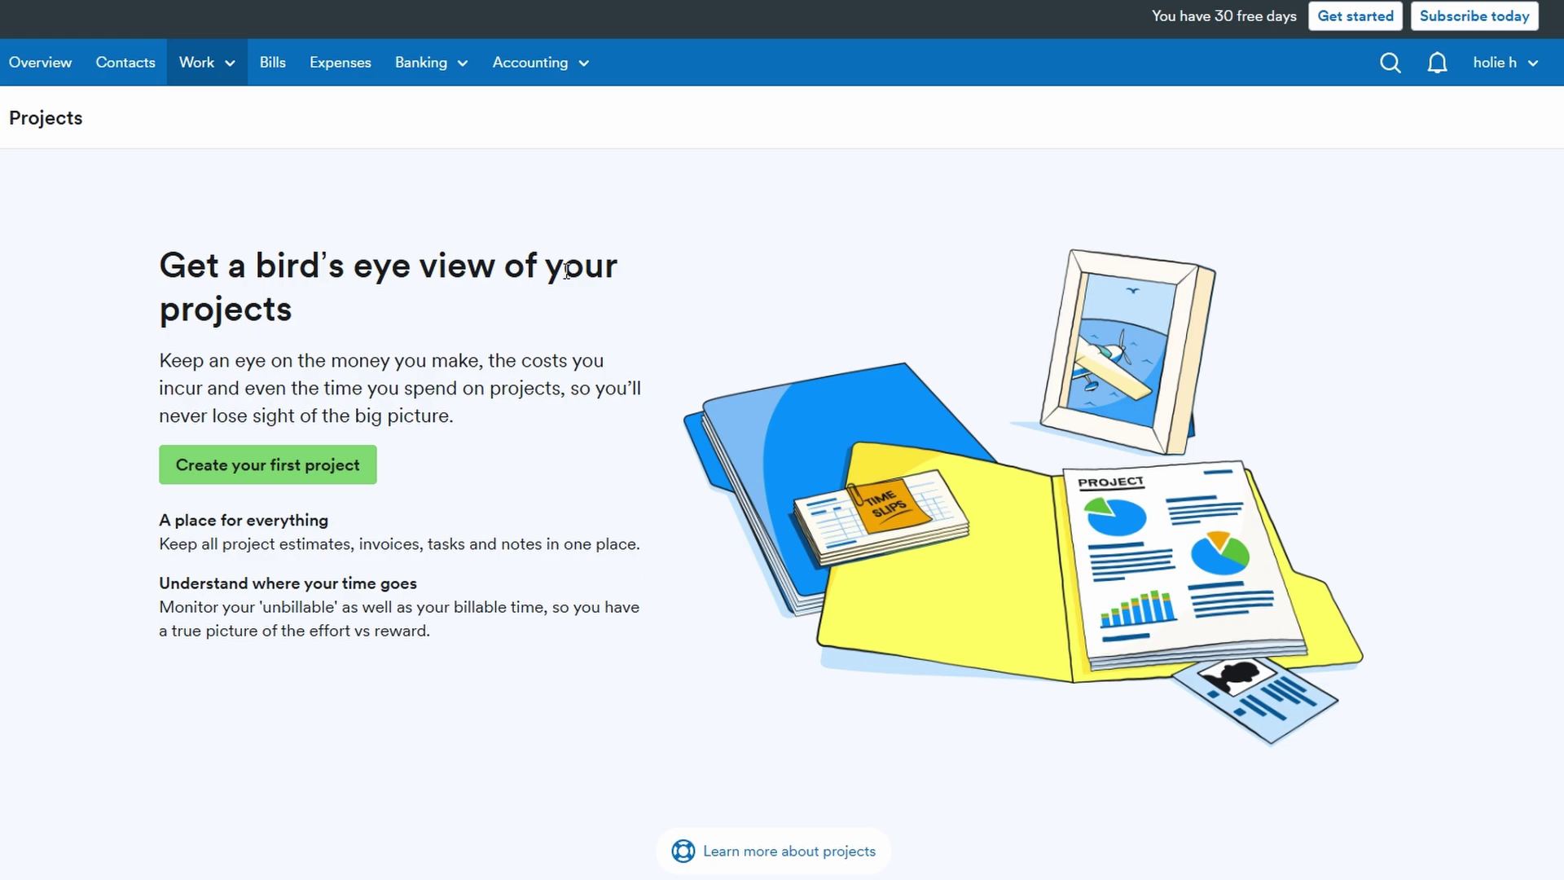
# Open Time Tracking from the Work menu and try its Create your first project button
pyautogui.click(219, 62)
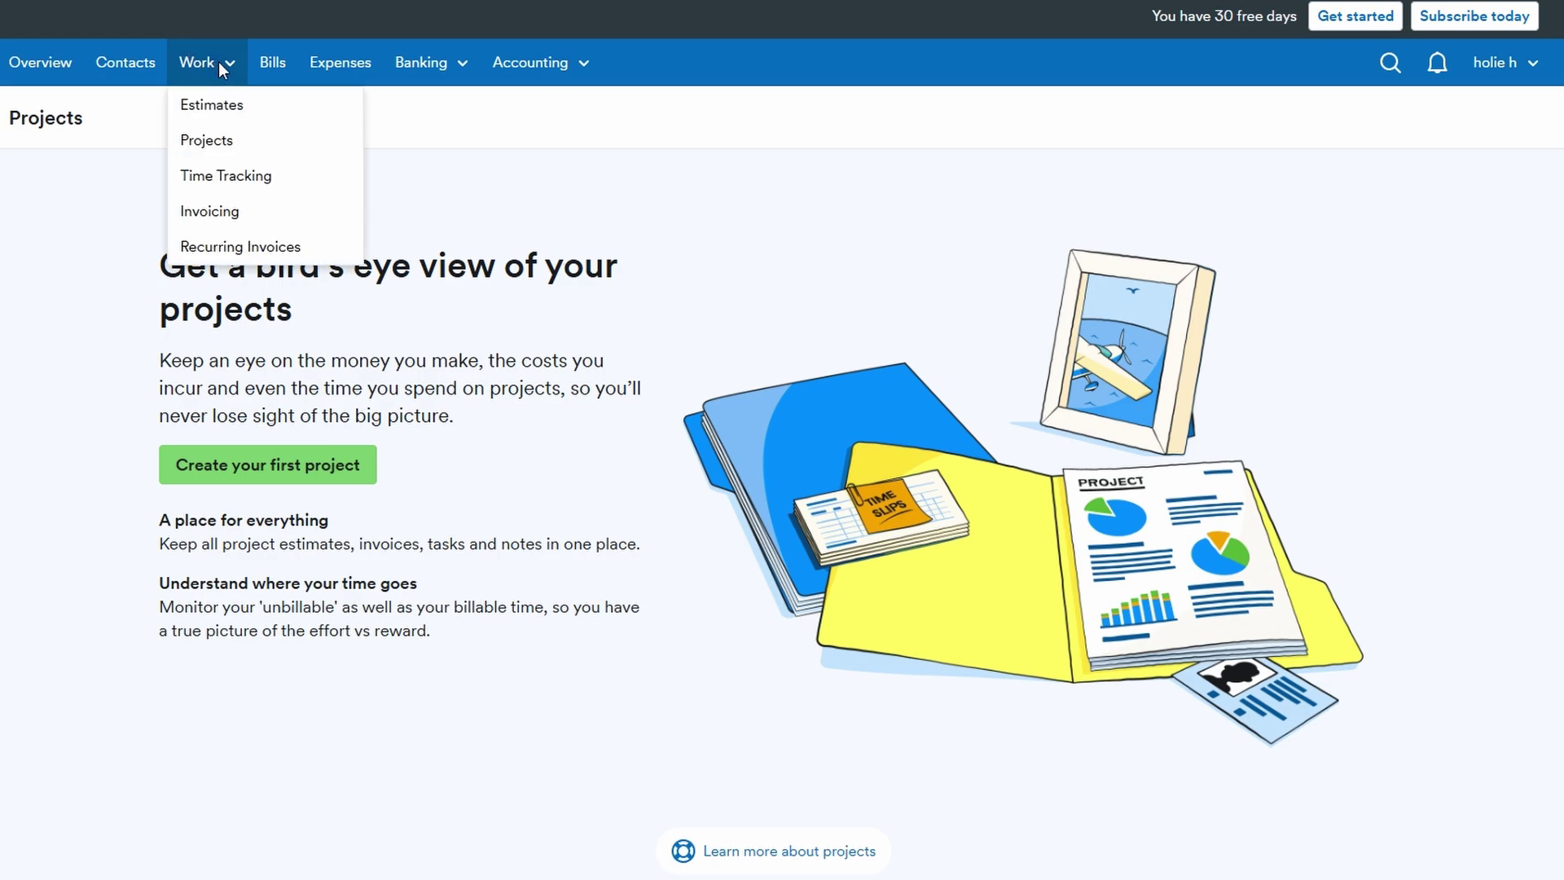
pyautogui.click(244, 179)
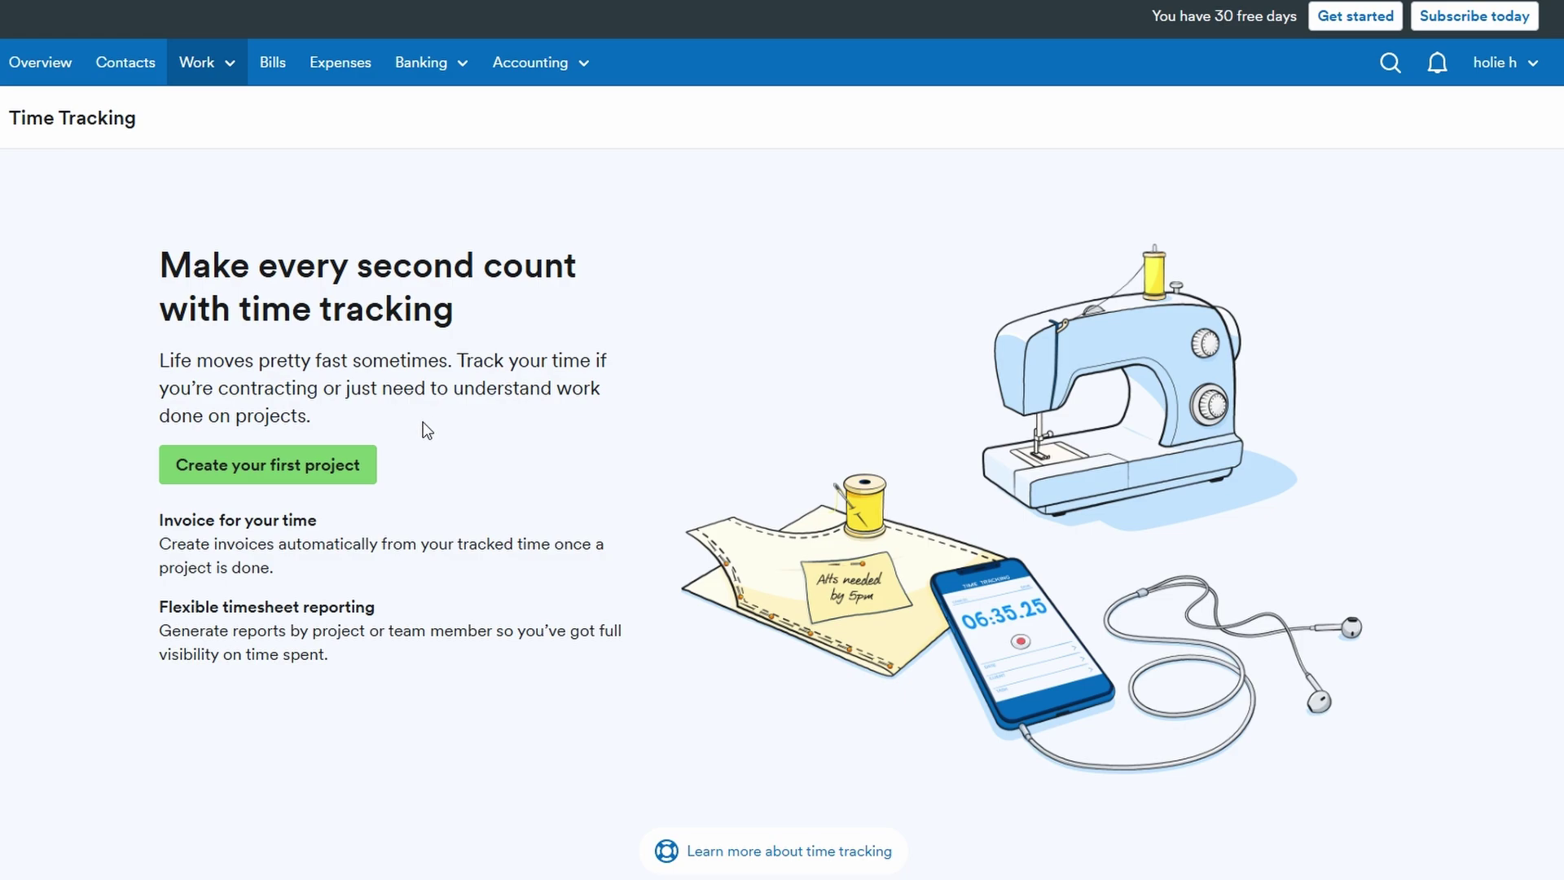
pyautogui.click(346, 458)
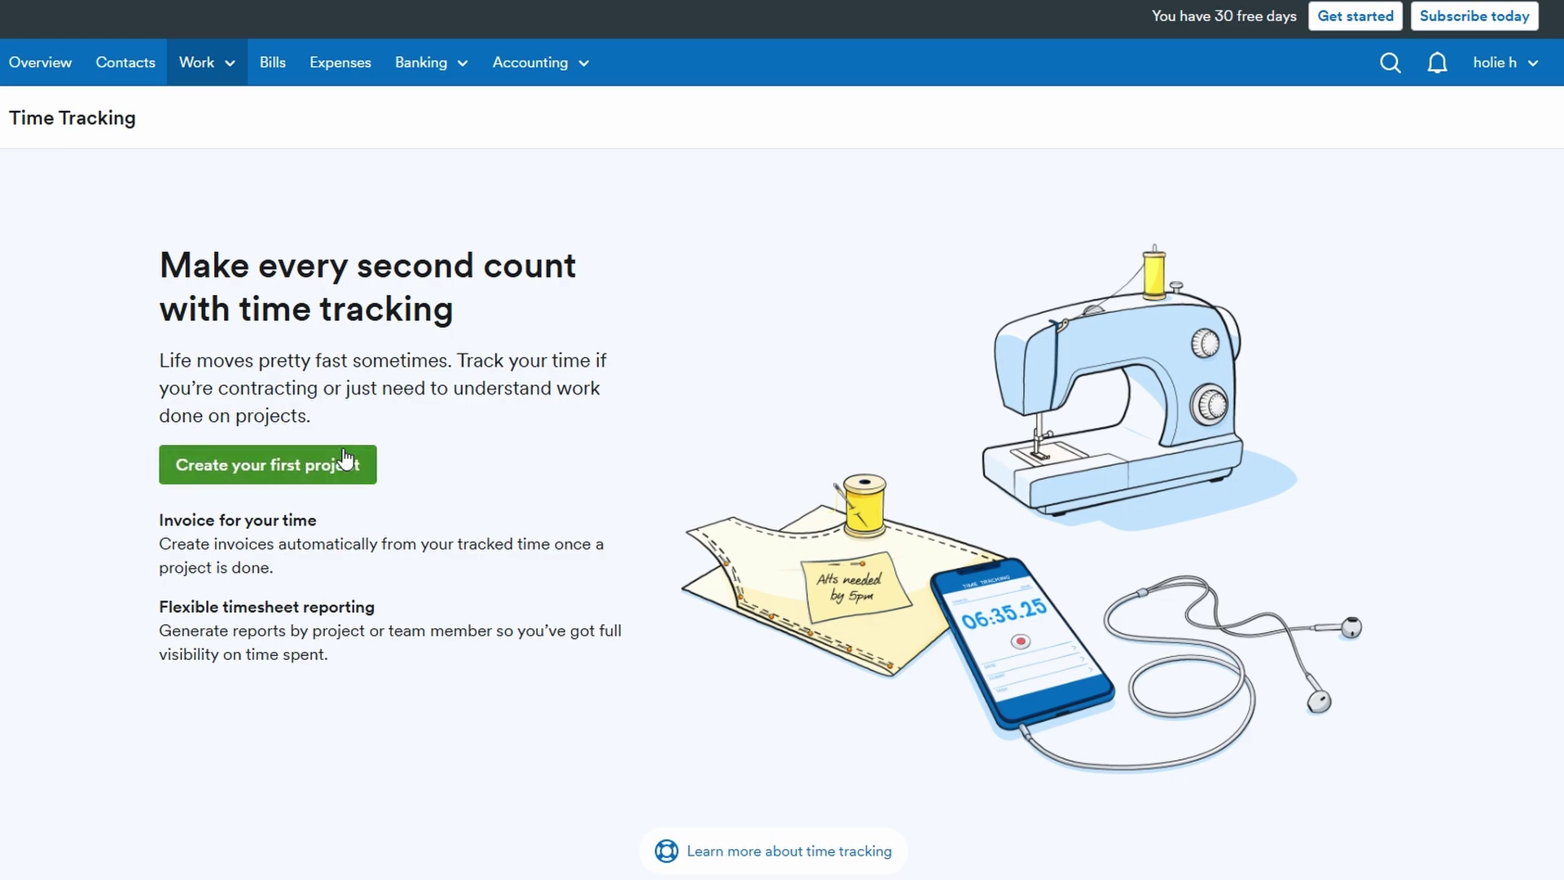
pyautogui.click(205, 64)
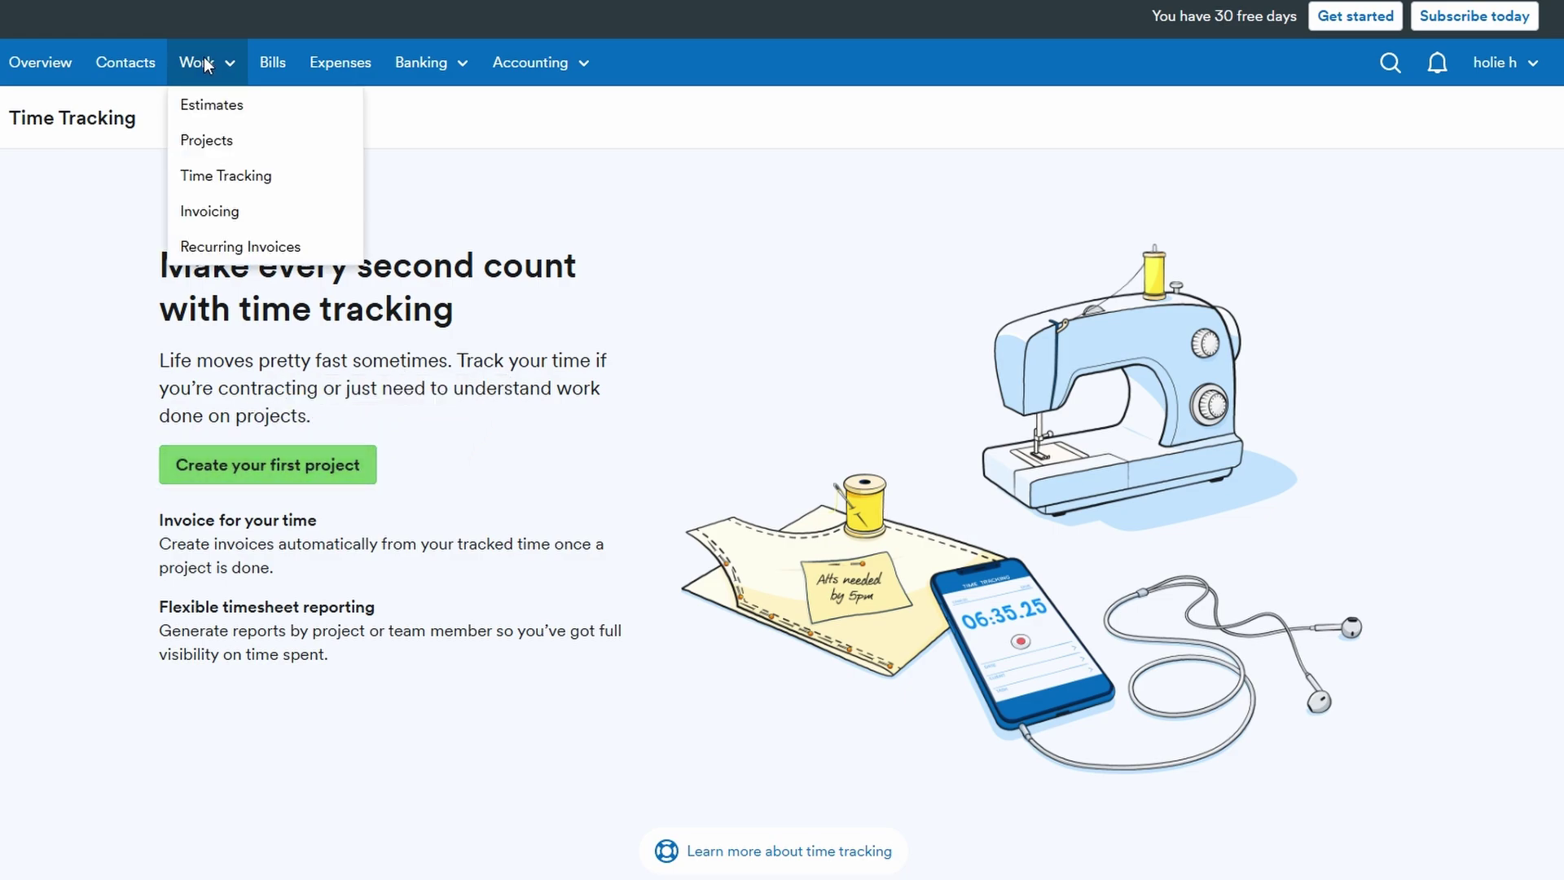
# From the Invoices page, start a first invoice and scroll through the new invoice form
pyautogui.click(254, 214)
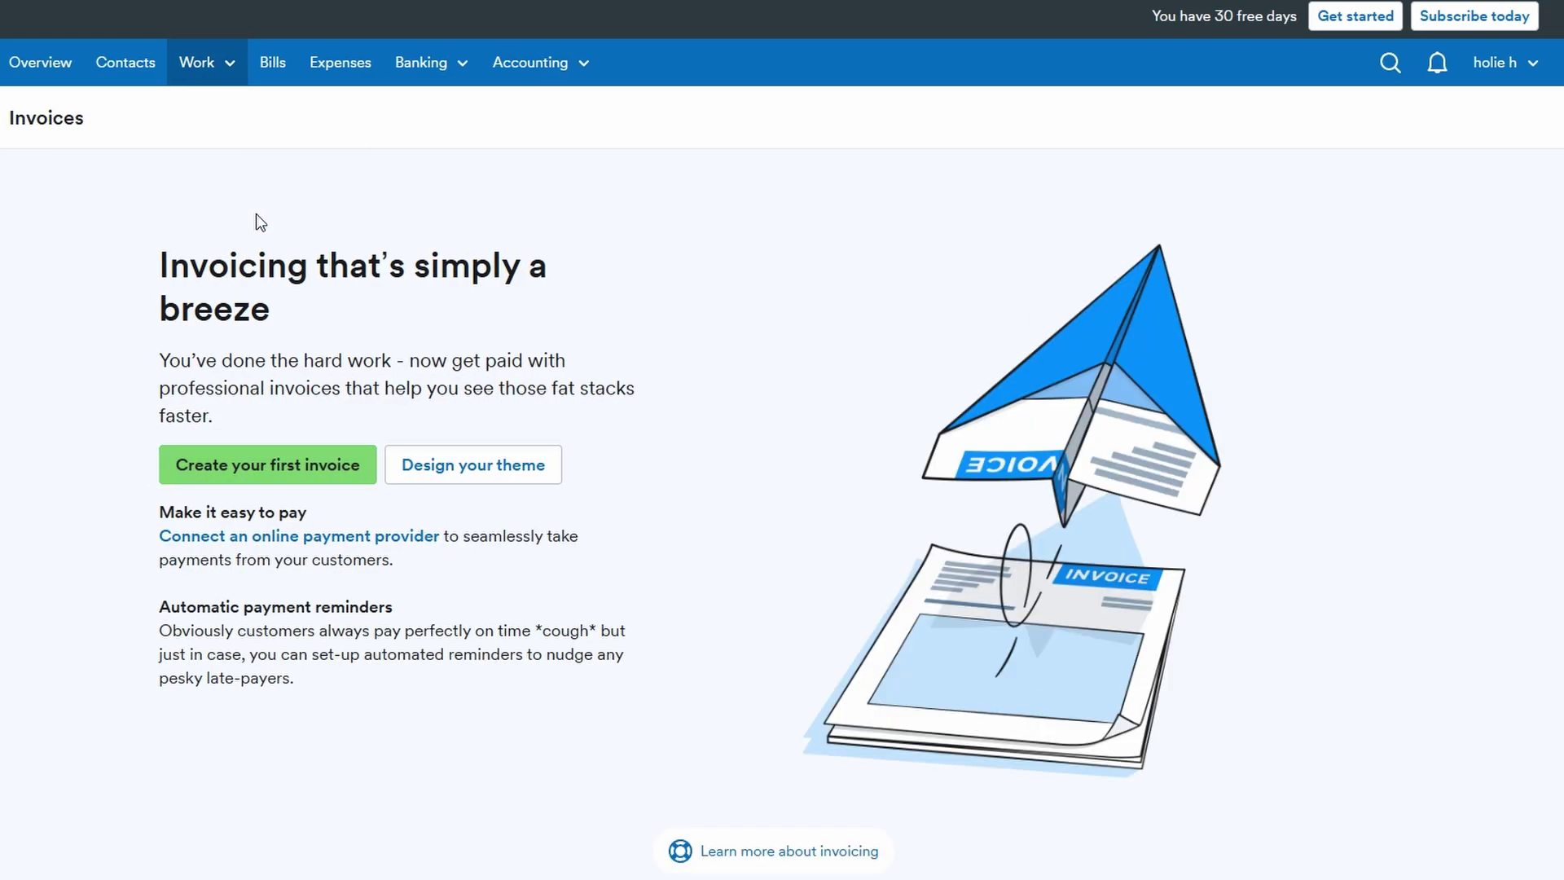
pyautogui.click(232, 465)
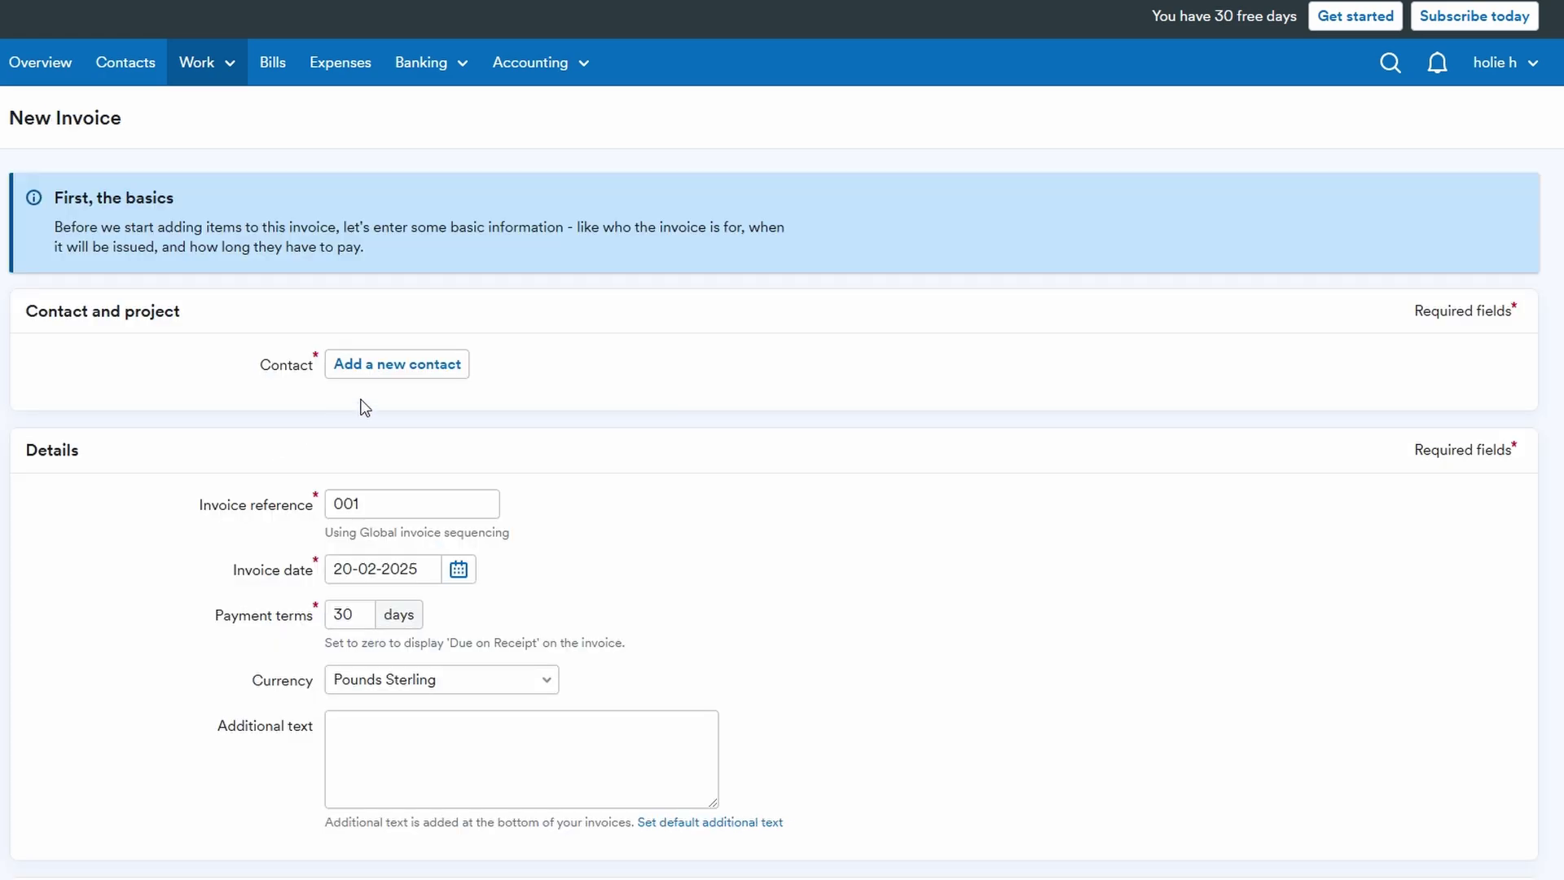
pyautogui.scroll(-1, 398, 358)
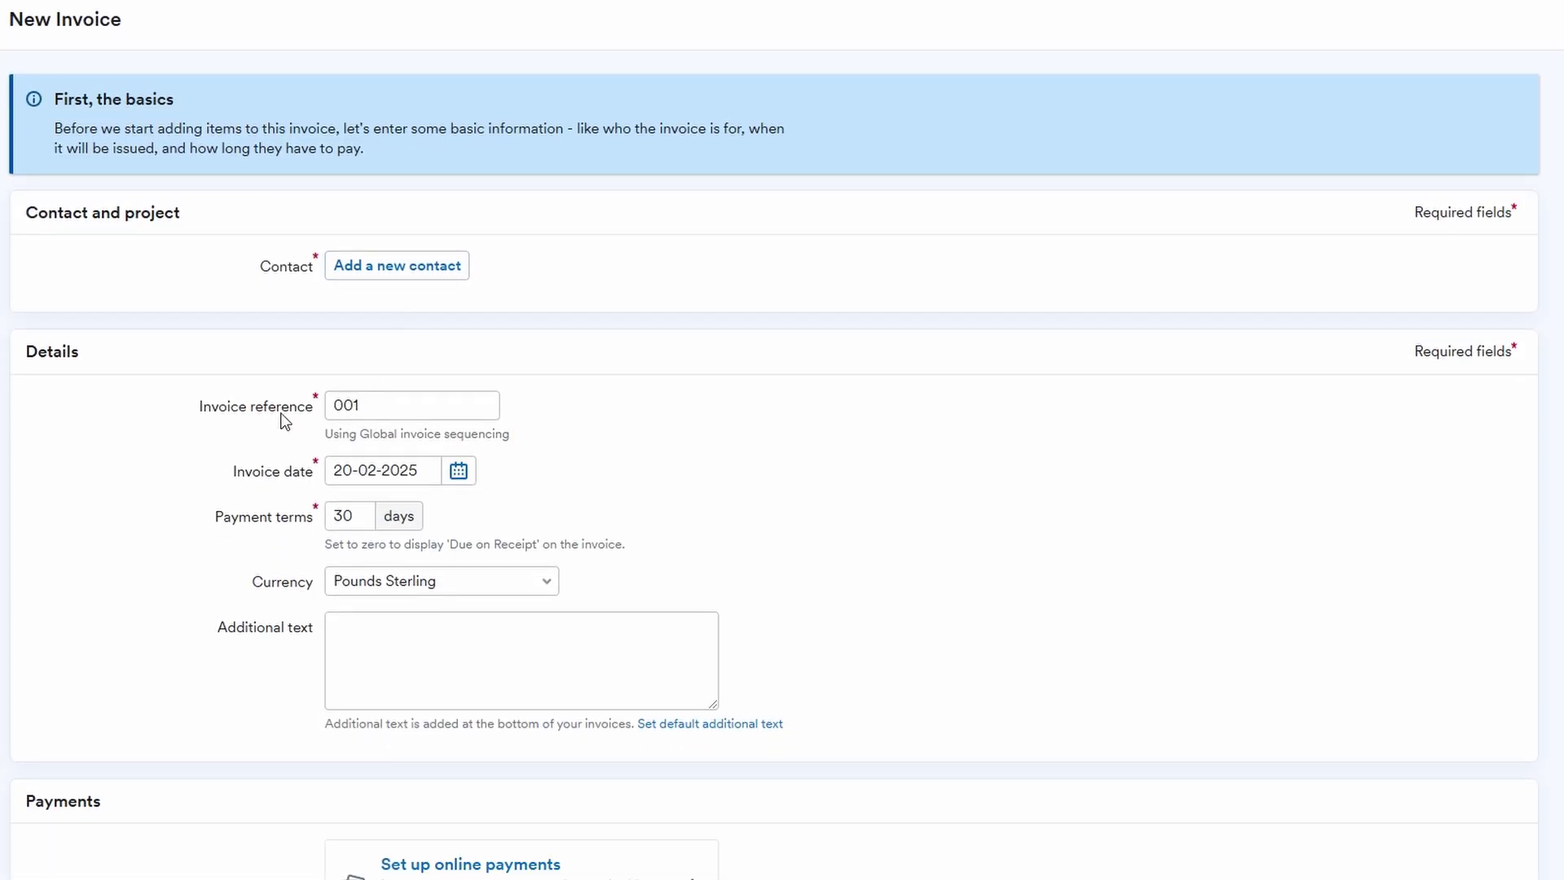
pyautogui.moveTo(200, 408); pyautogui.dragTo(312, 416)
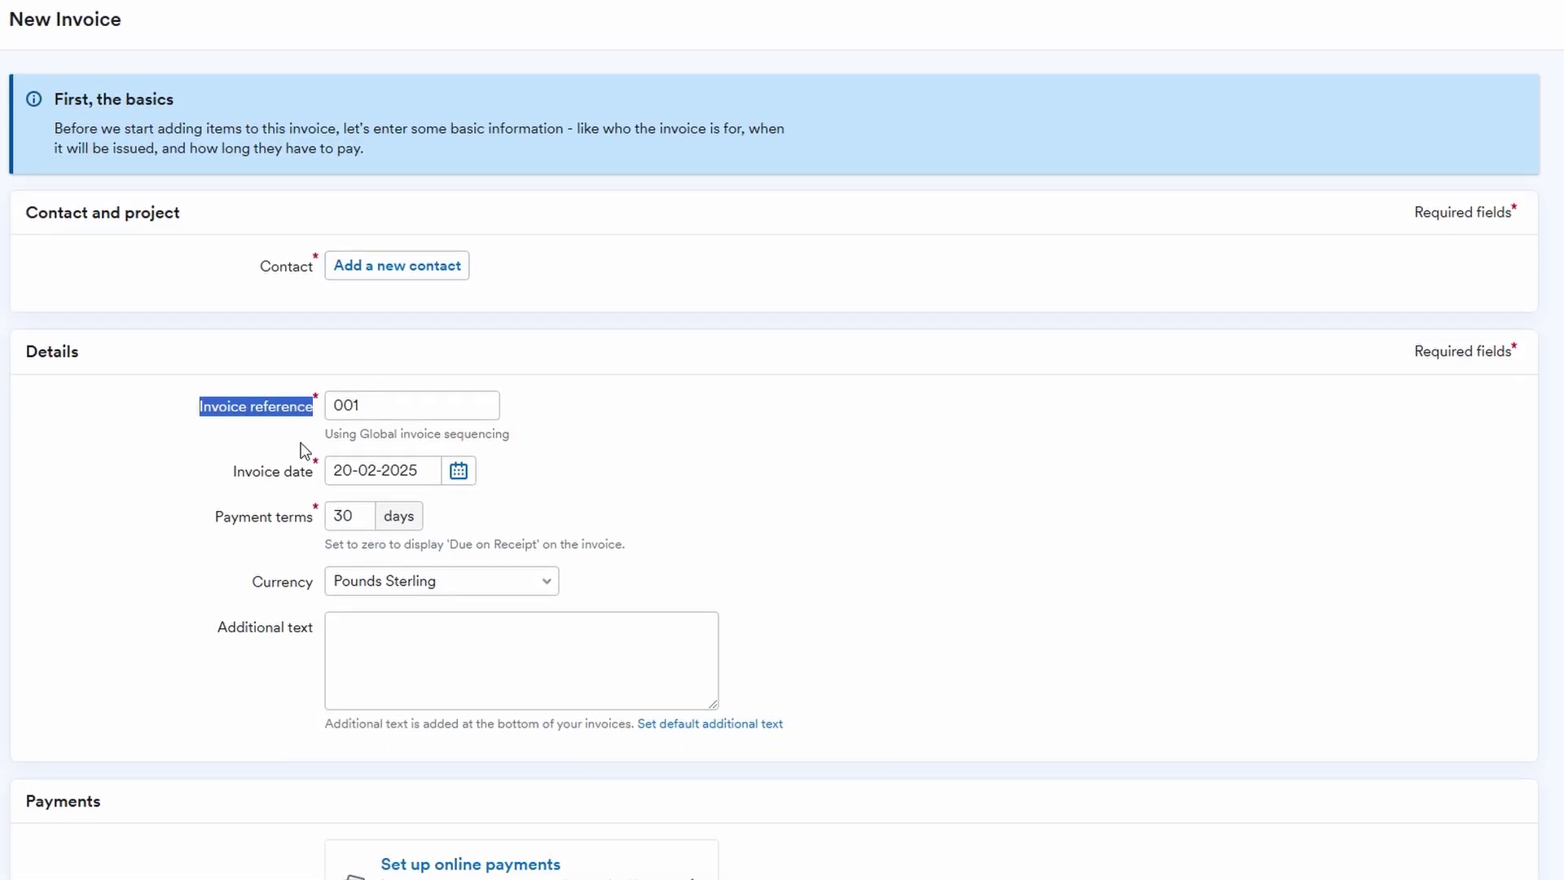
pyautogui.scroll(-1, 301, 451)
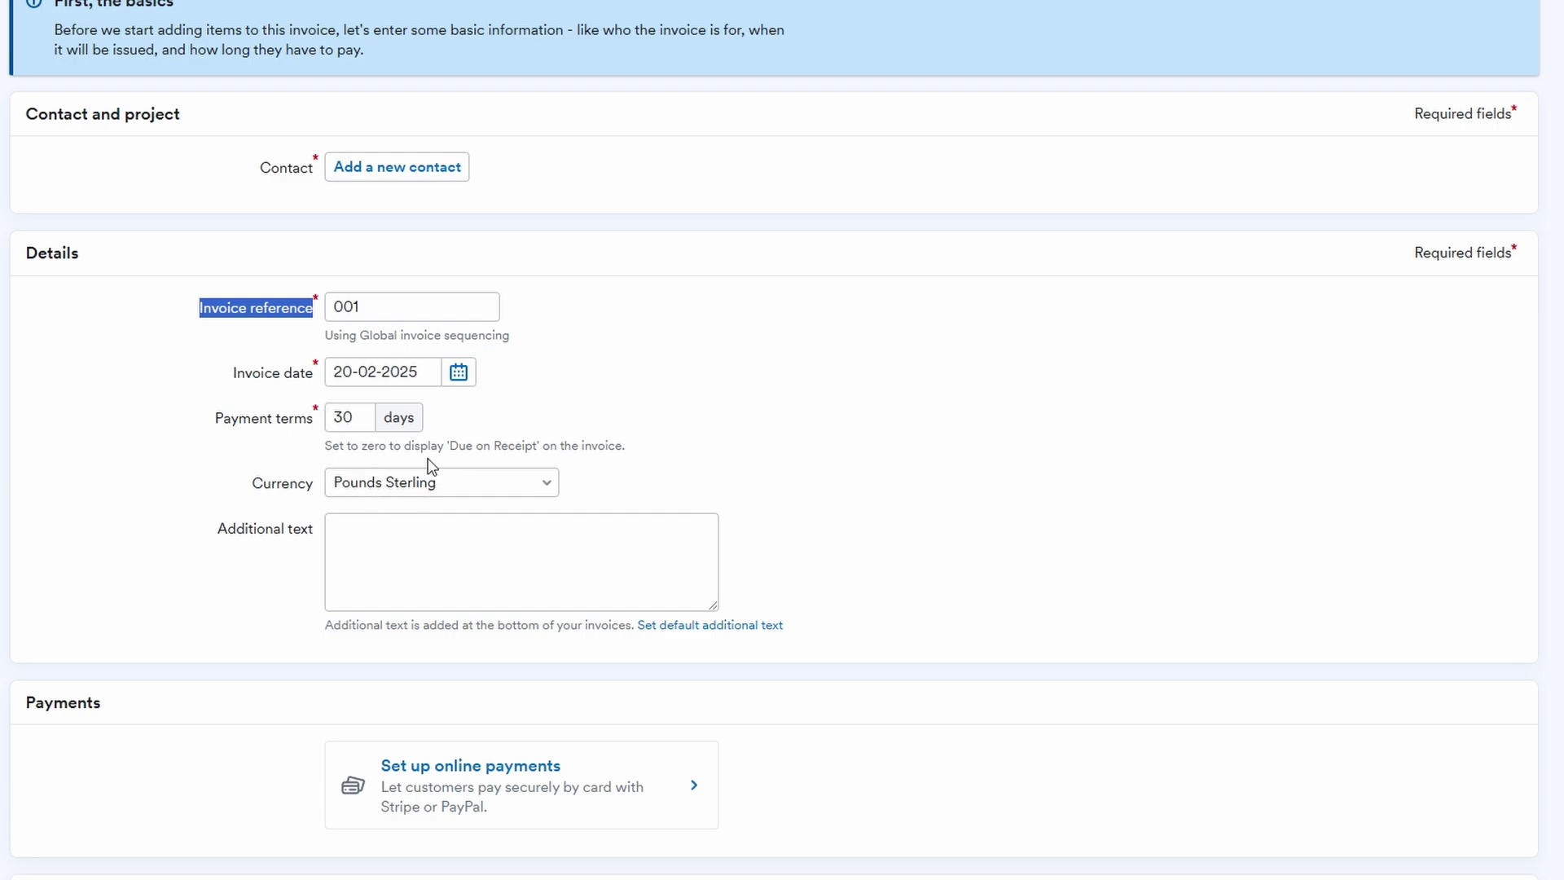
pyautogui.scroll(-3, 428, 458)
# Reveal the invoice's extra options such as discount, then cancel the invoice unsaved
pyautogui.click(147, 719)
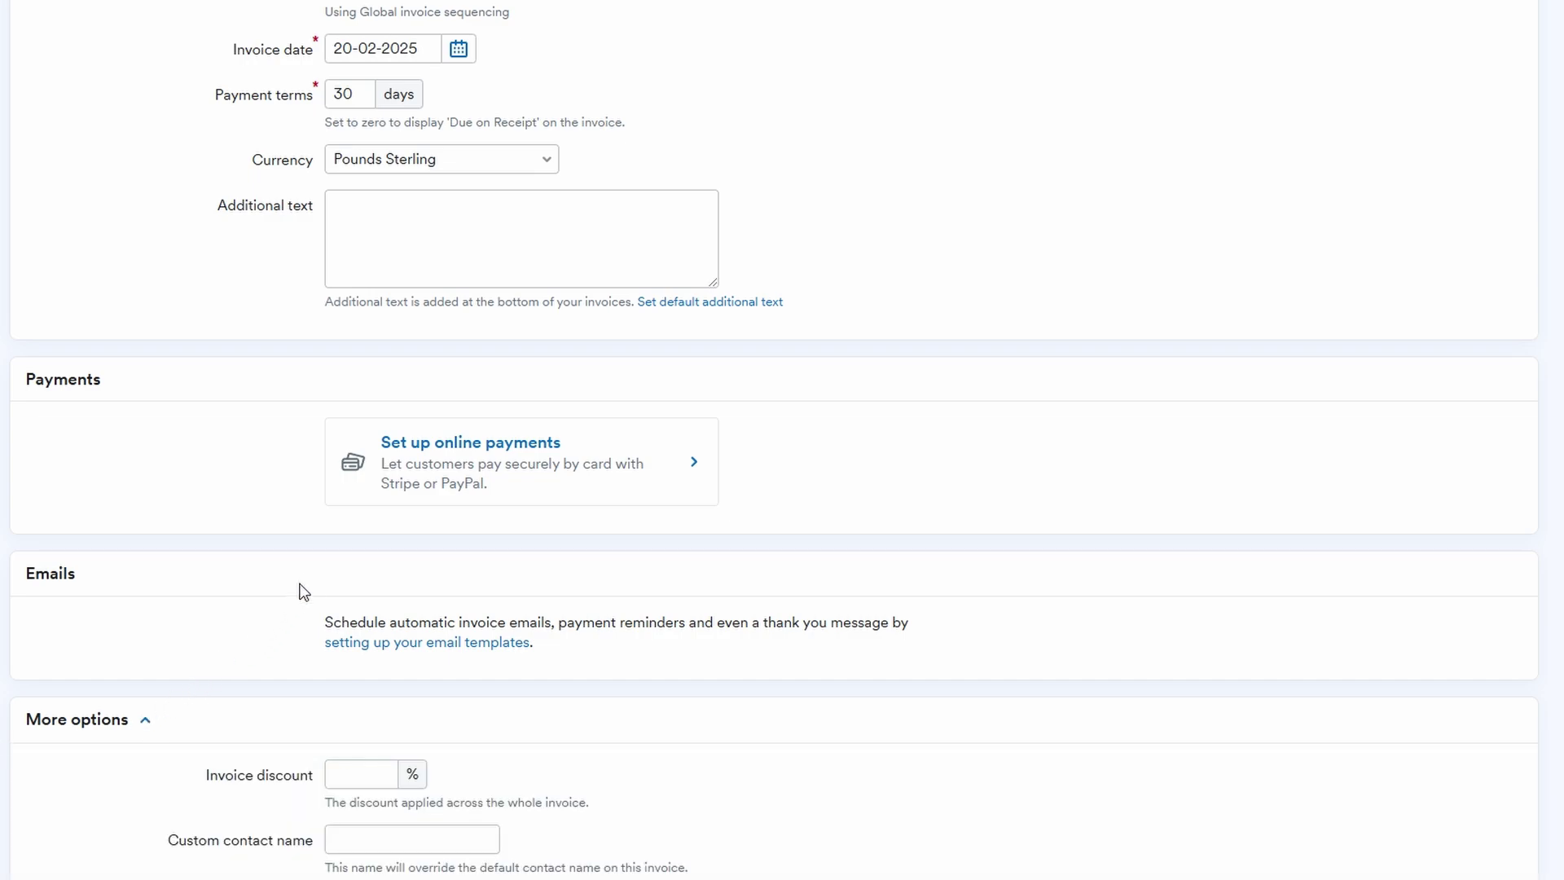
pyautogui.scroll(-4, 356, 546)
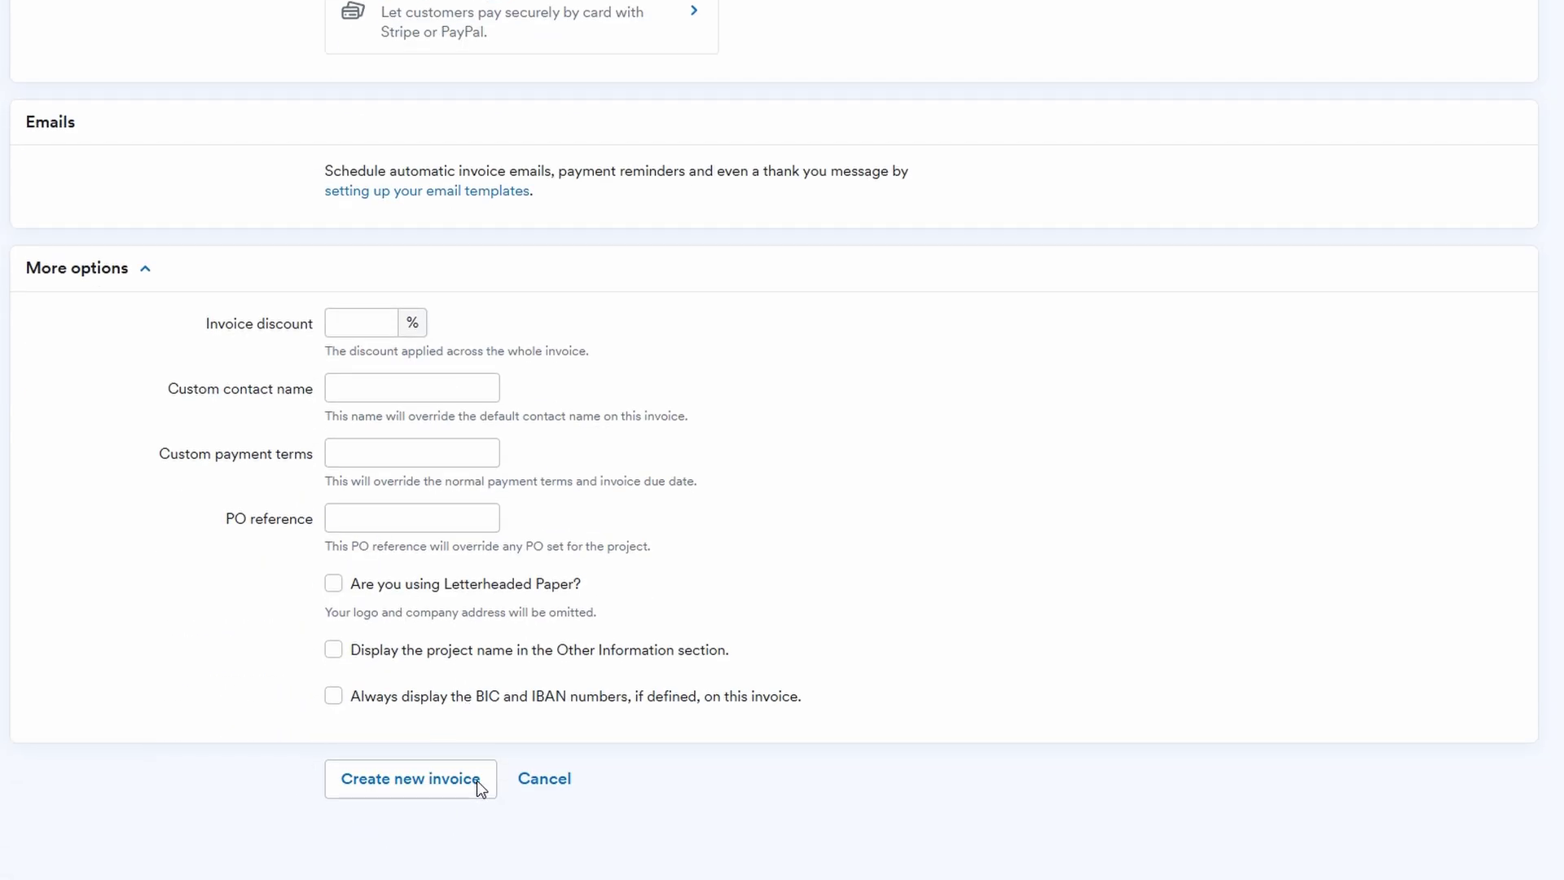
pyautogui.click(527, 782)
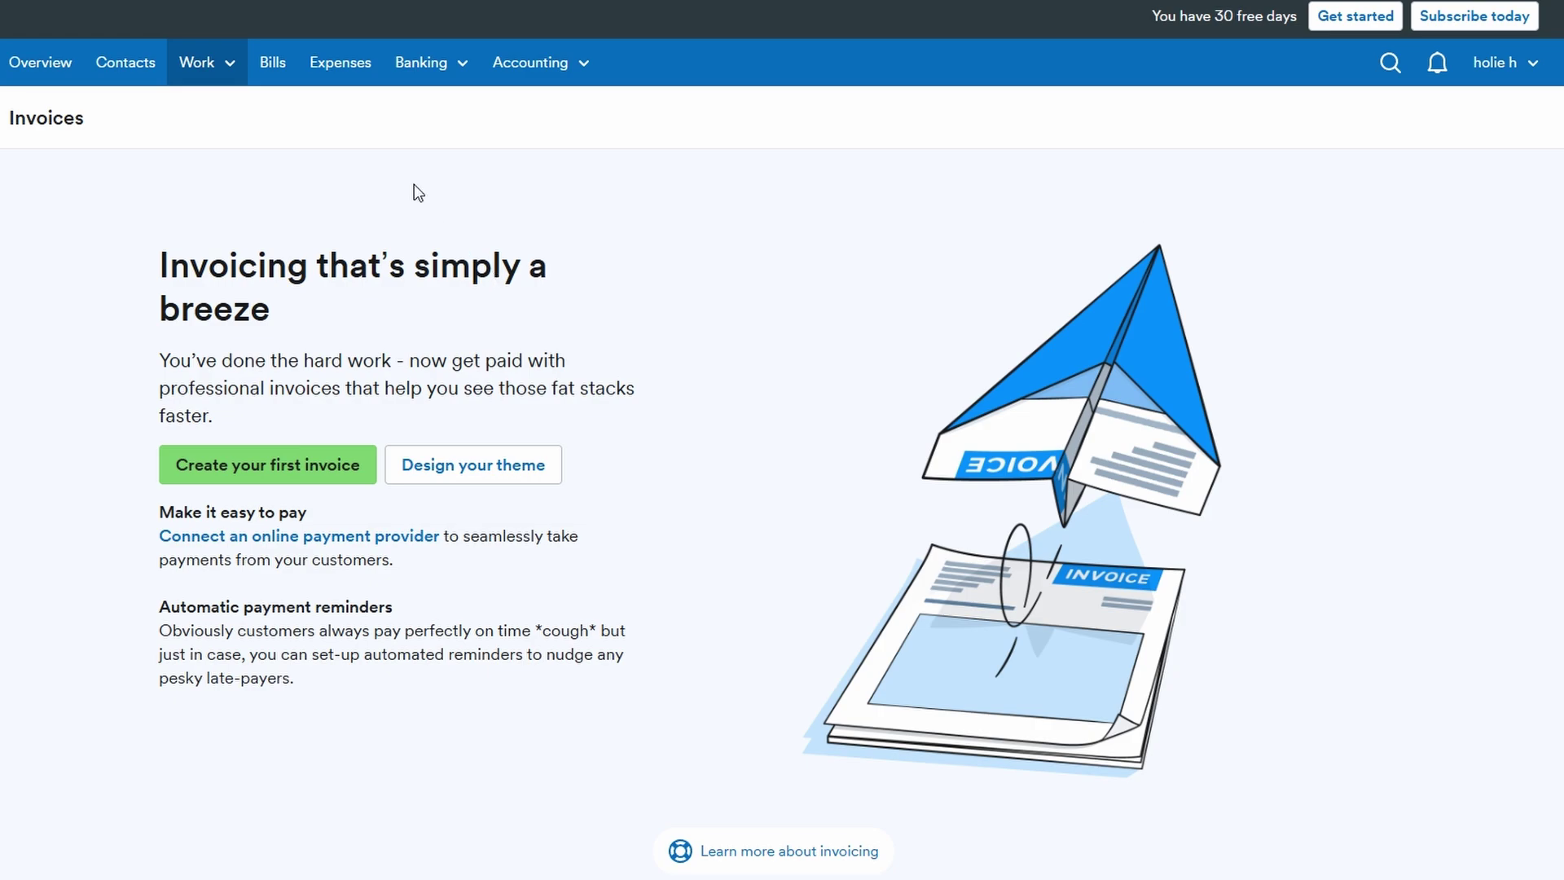
# Glance at Bills and Out-of-Pocket Expenses, then start a first bill from the Bills page
pyautogui.click(284, 74)
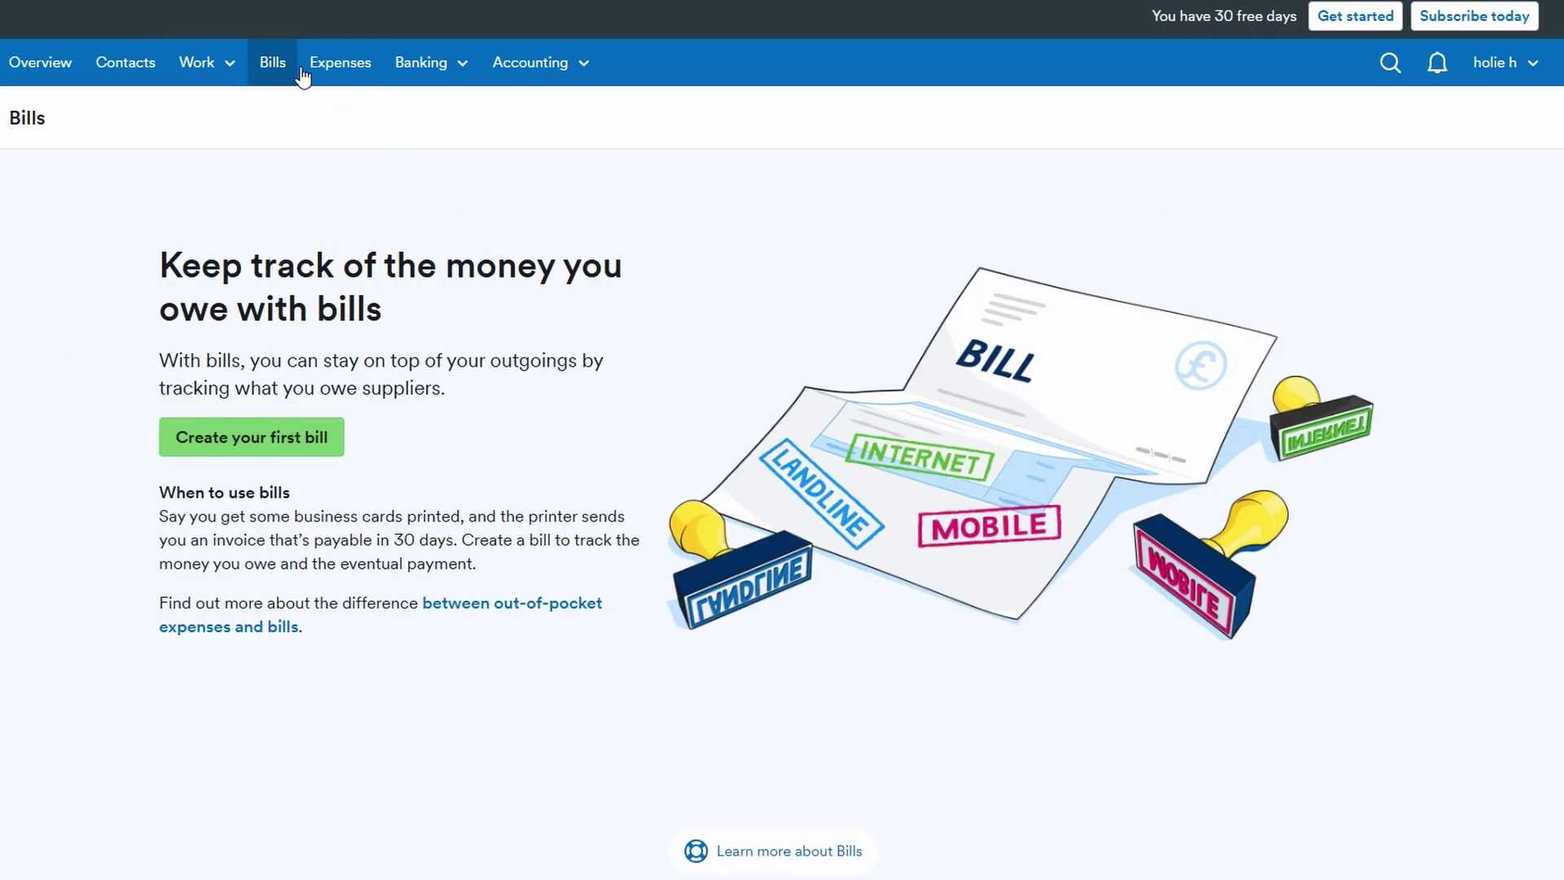
pyautogui.click(337, 75)
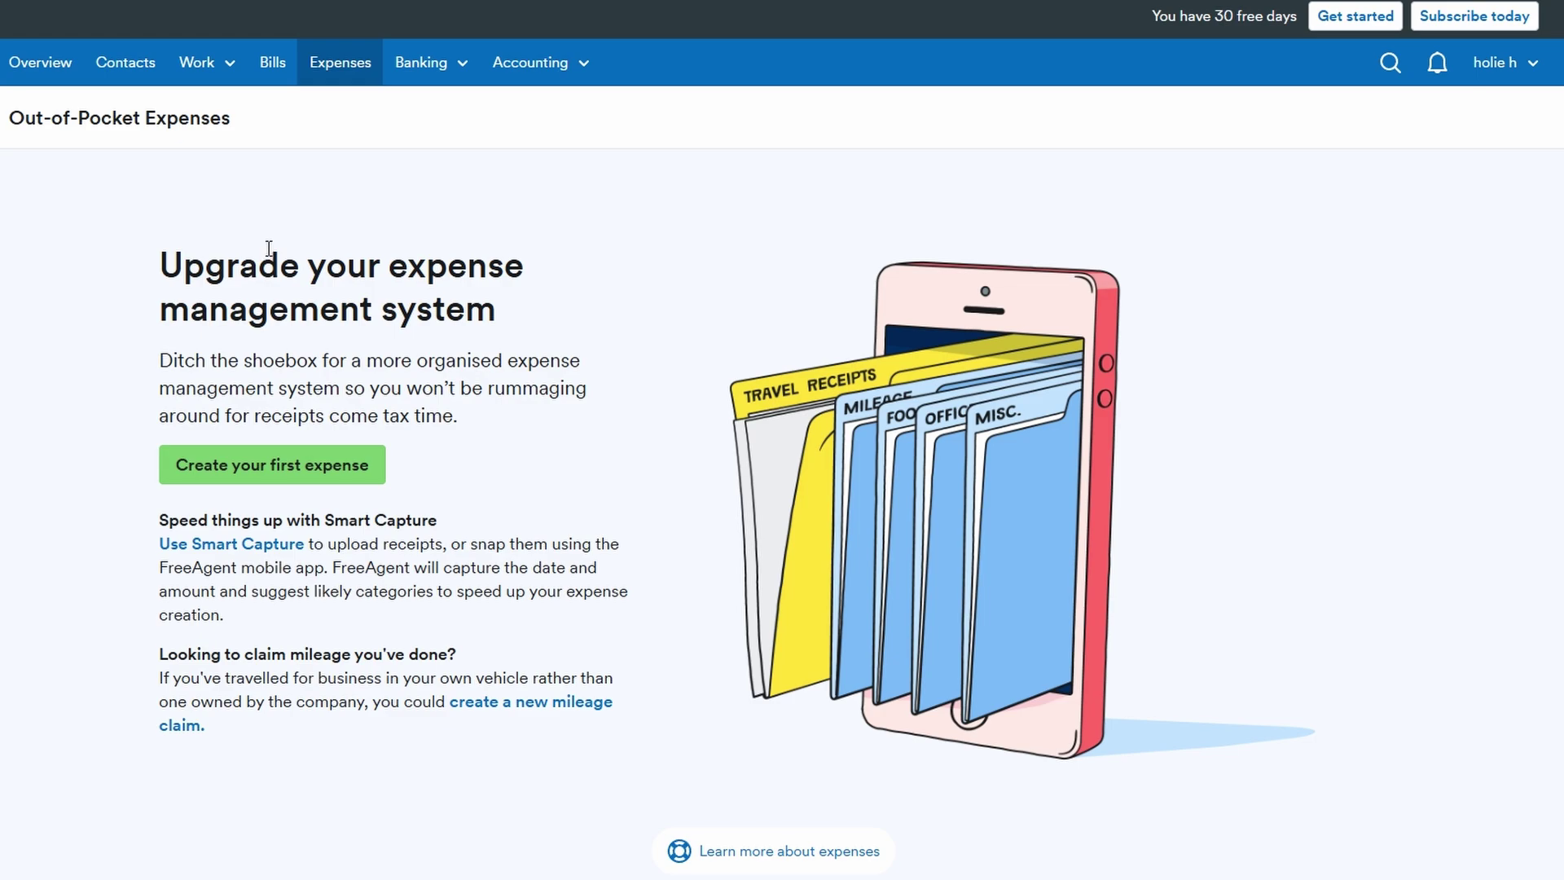
pyautogui.click(268, 80)
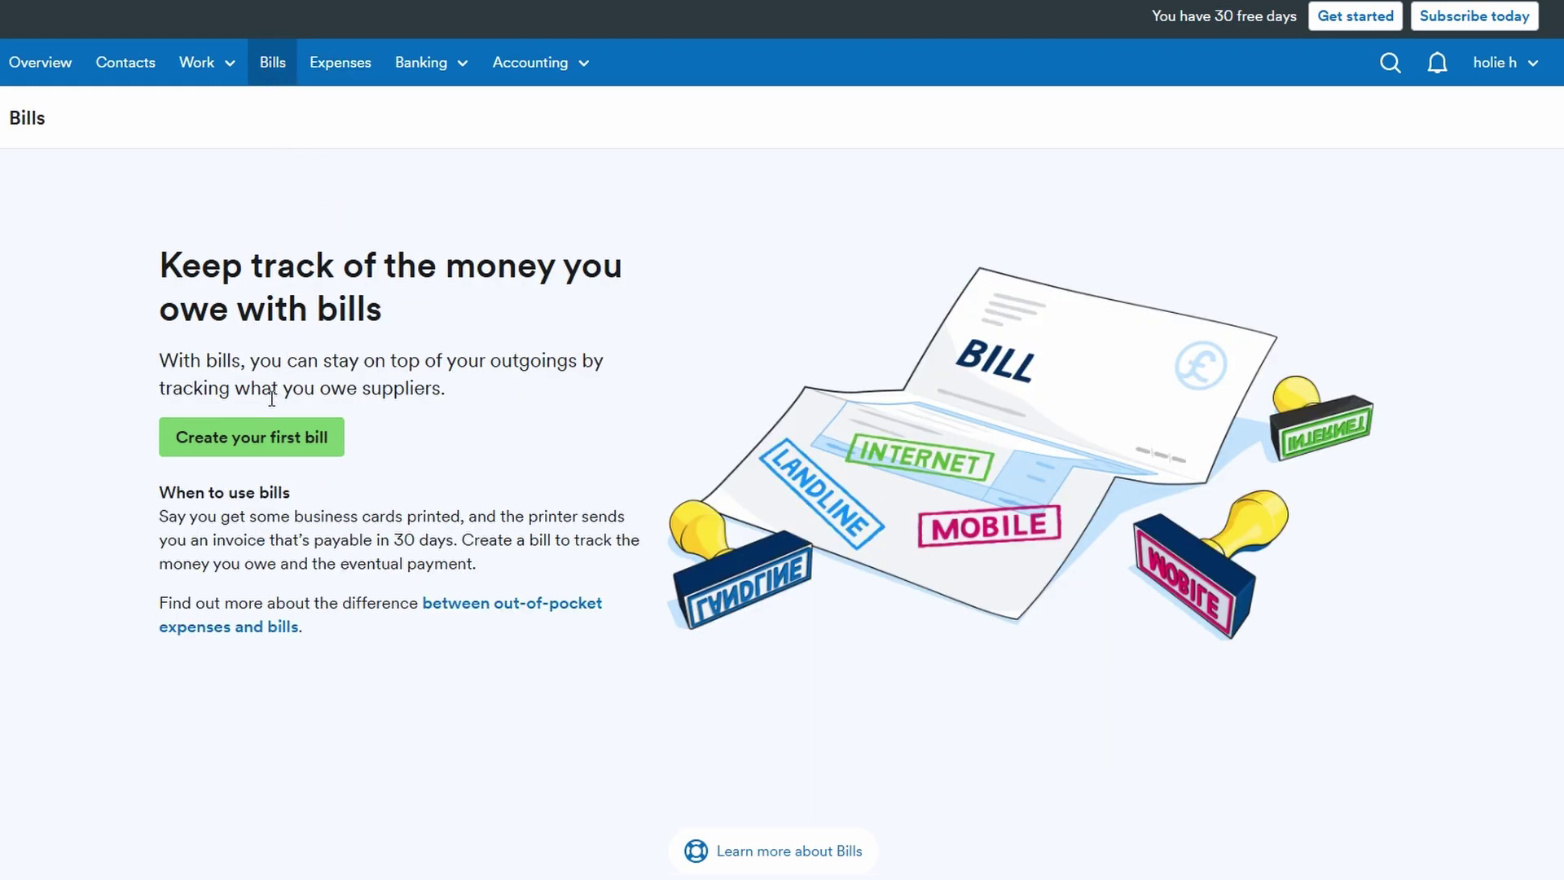
pyautogui.click(251, 459)
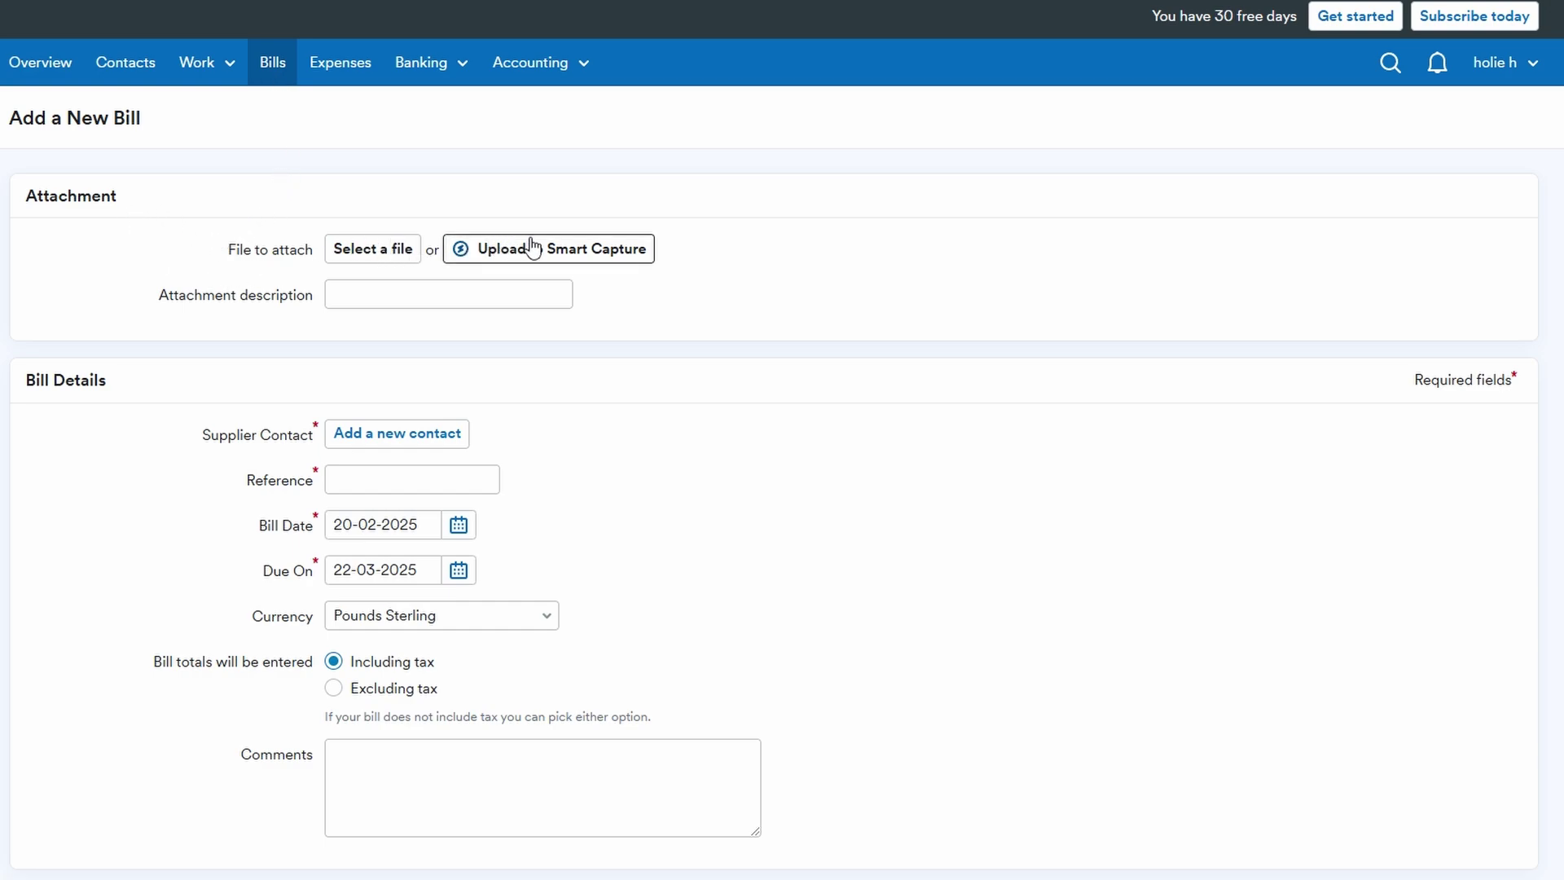
pyautogui.scroll(-2, 614, 248)
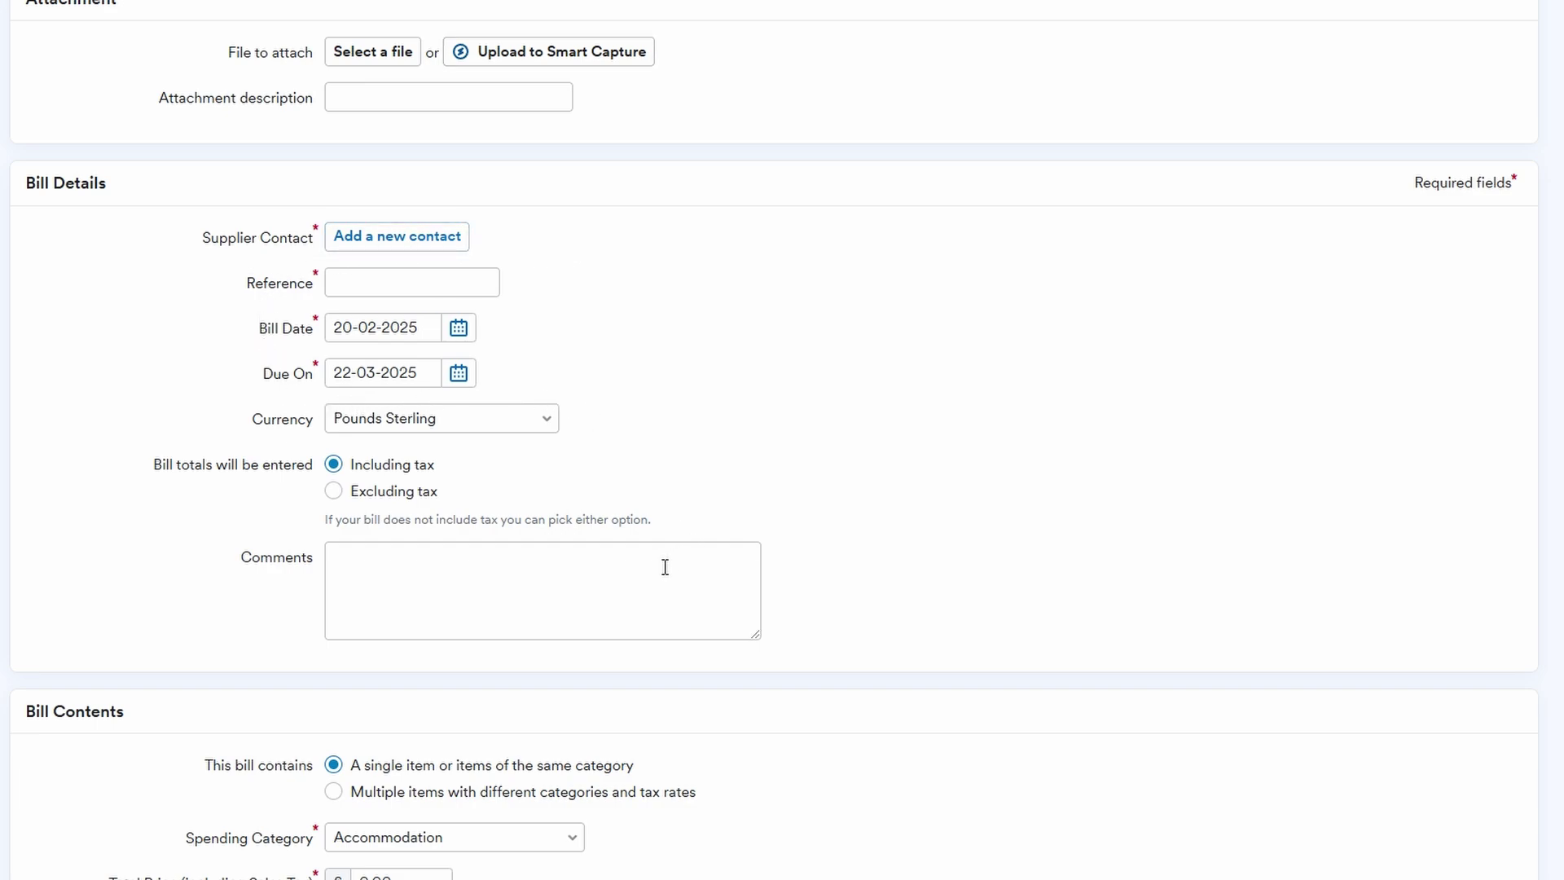
pyautogui.scroll(-2, 331, 486)
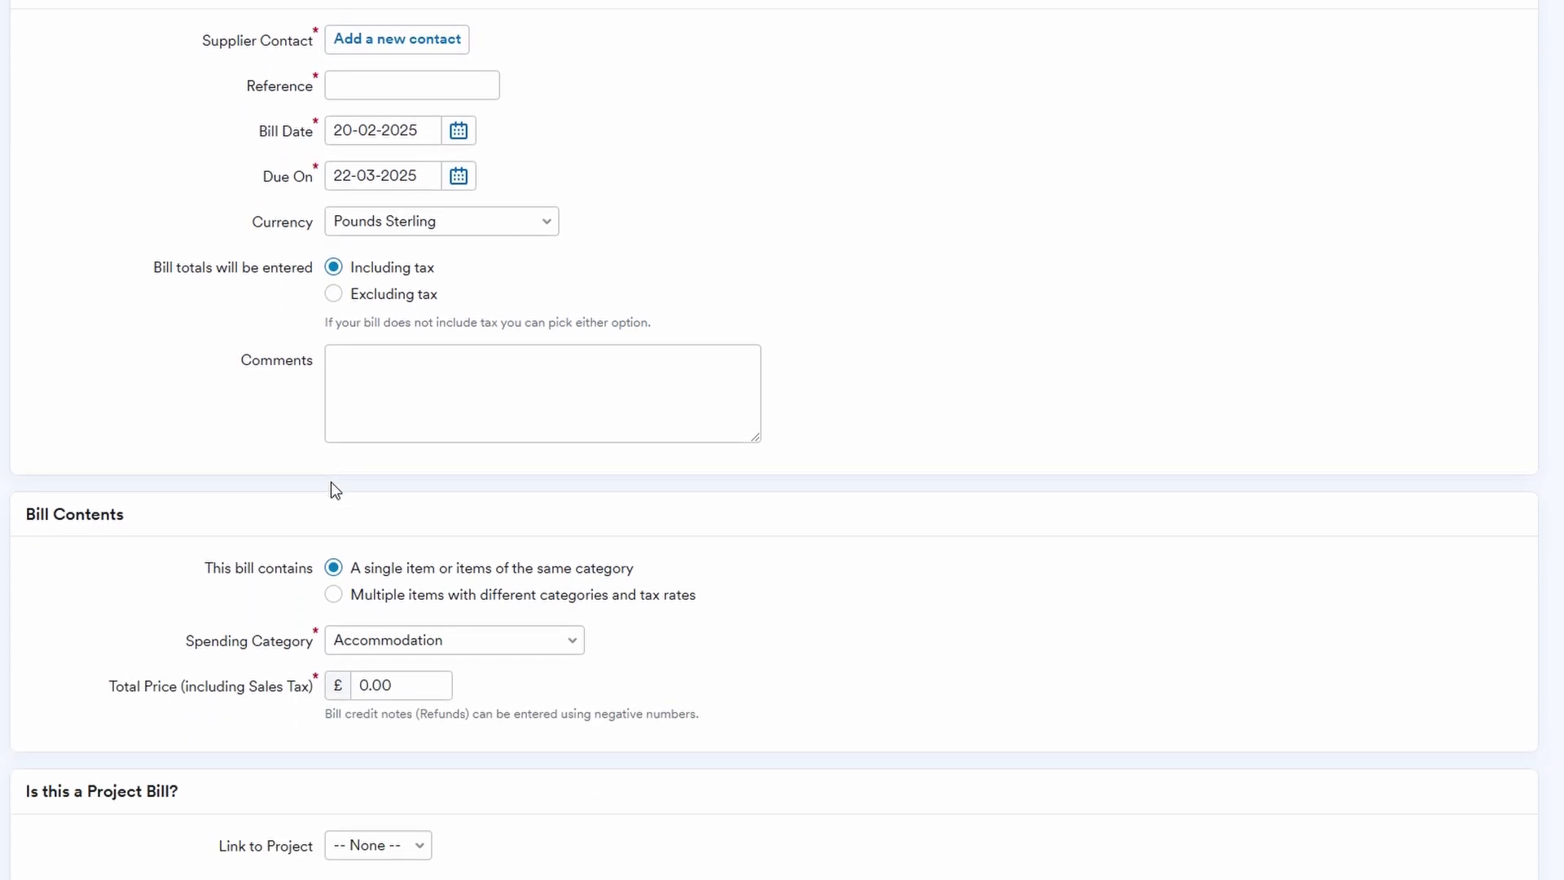
pyautogui.scroll(-2, 333, 487)
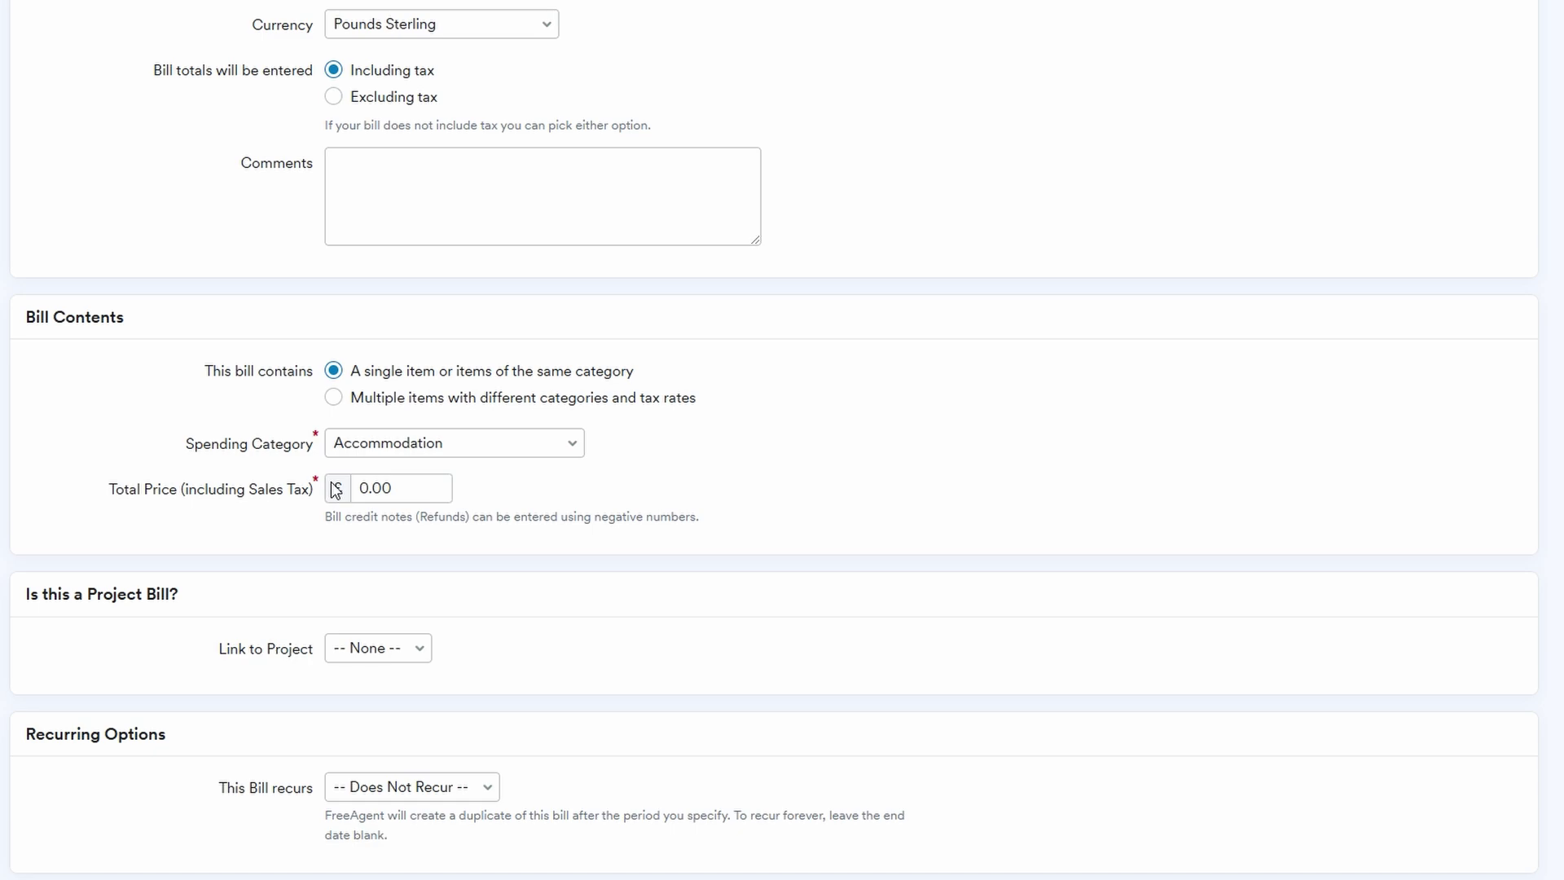
pyautogui.scroll(-1, 336, 489)
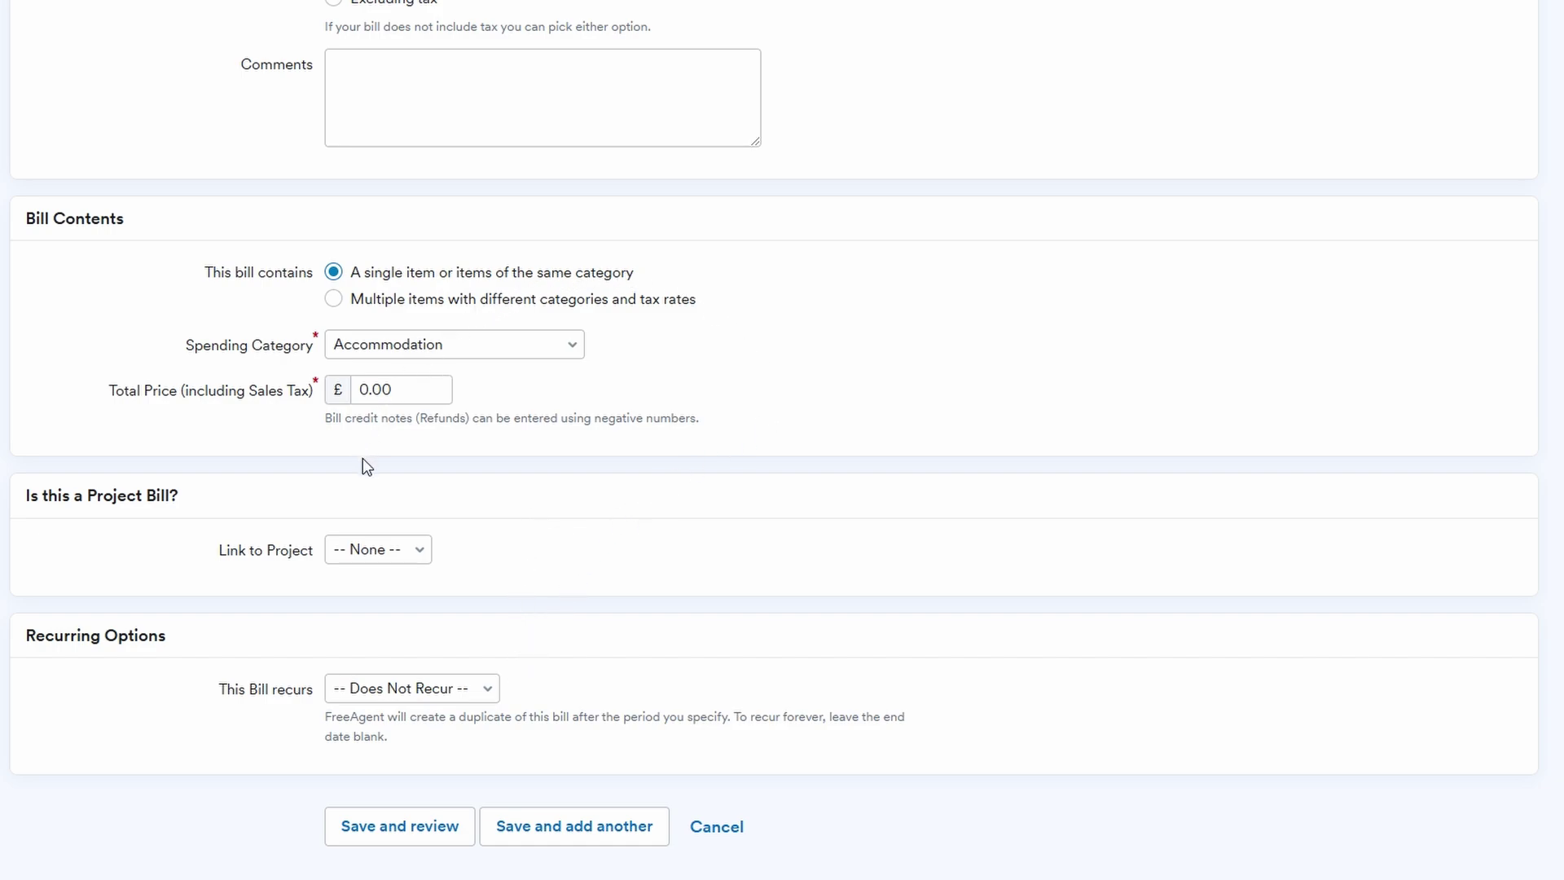
pyautogui.scroll(7, 378, 471)
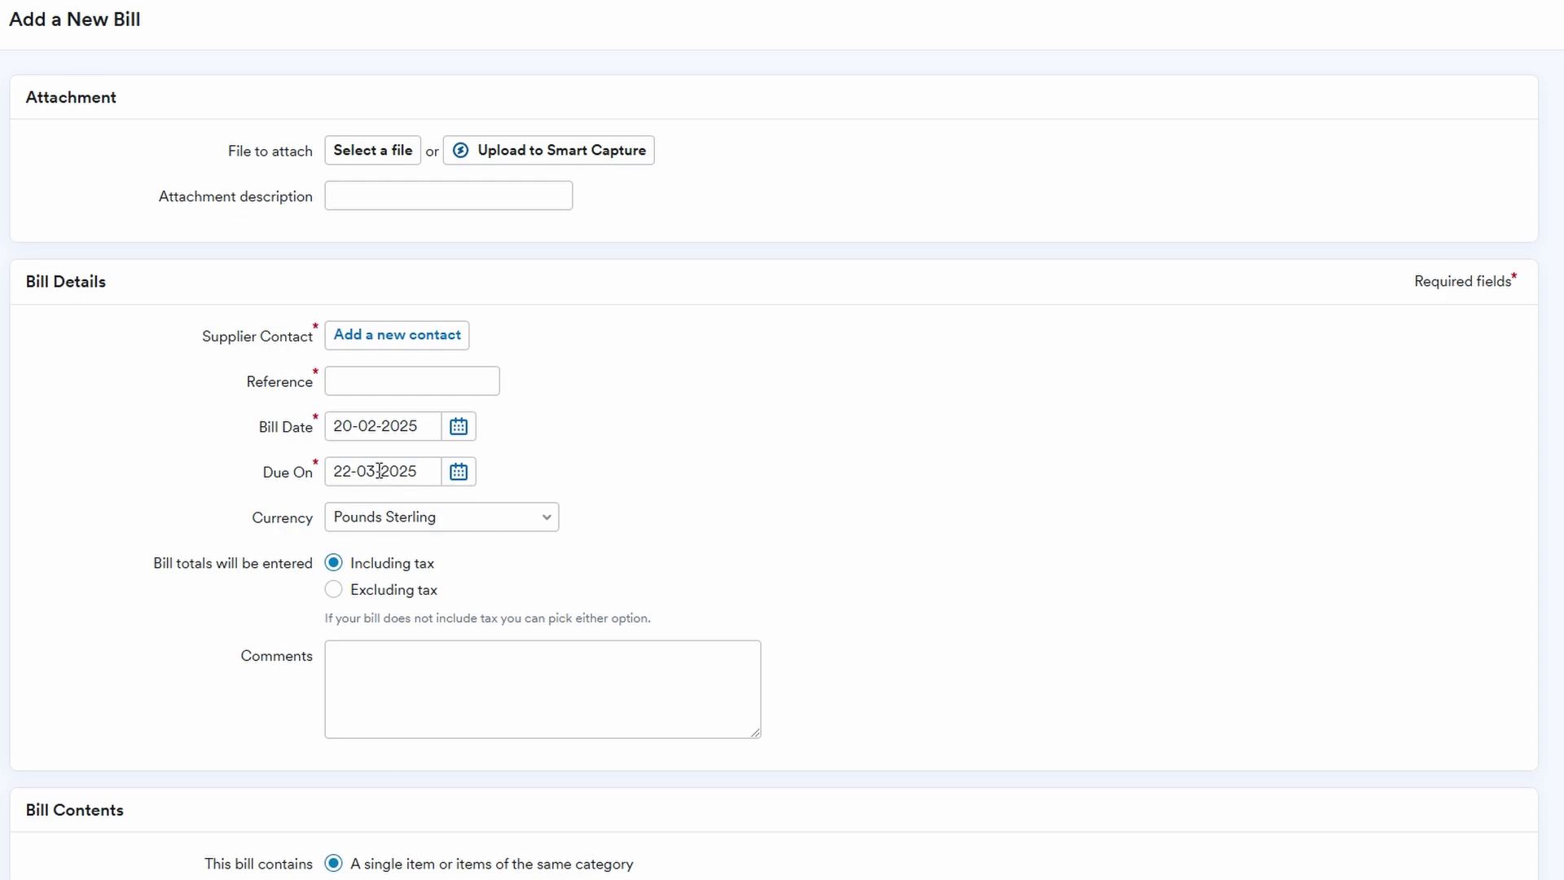
pyautogui.scroll(-7, 378, 471)
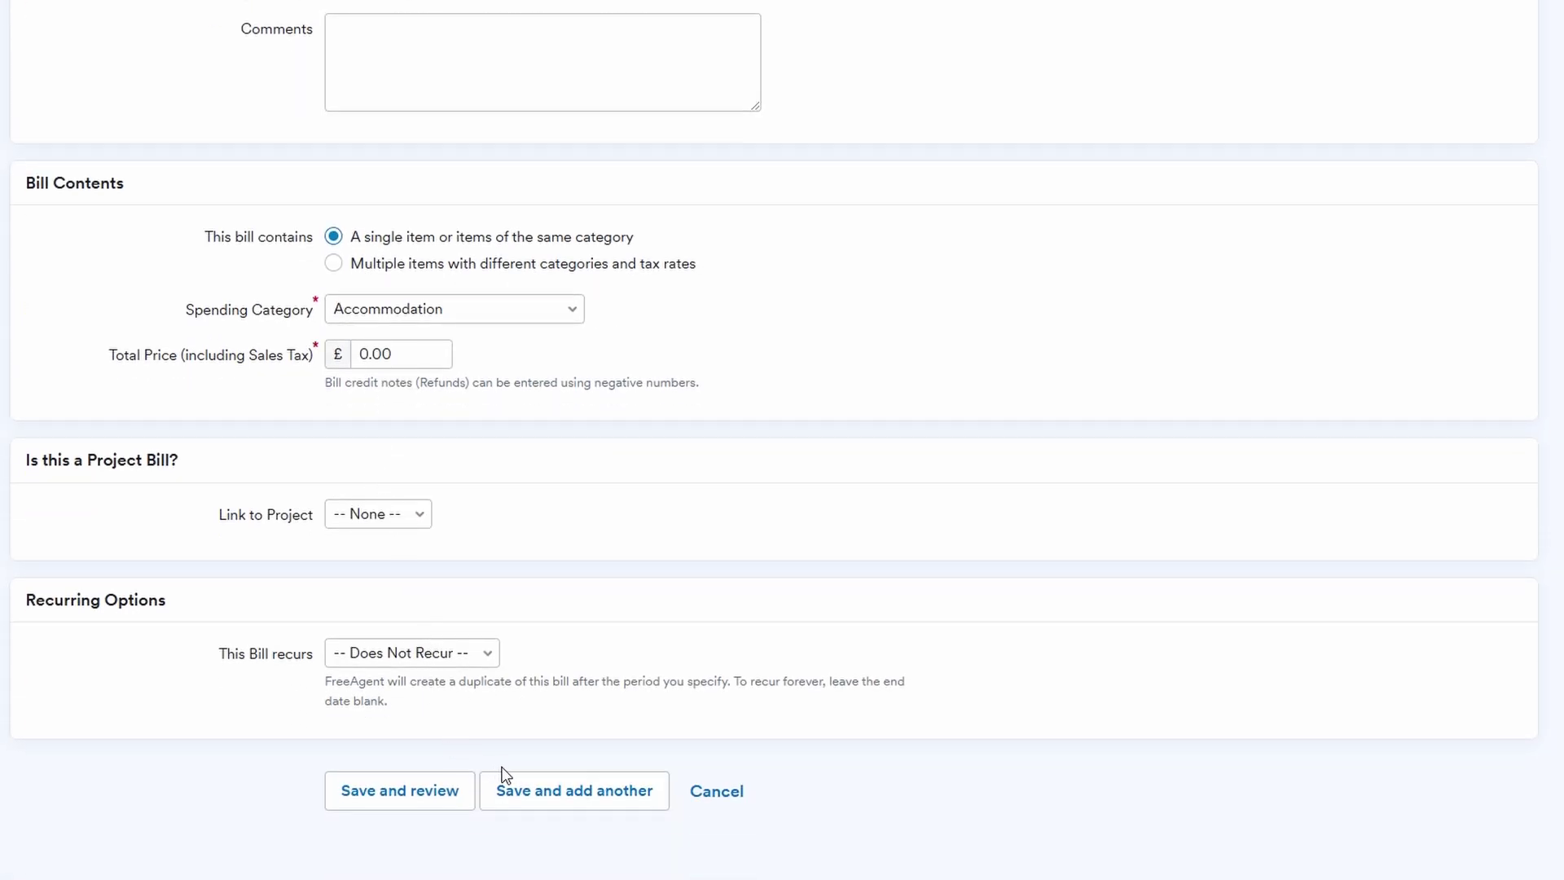
# Discard the unsaved bill and go to the Out-of-Pocket Expenses page
pyautogui.click(717, 792)
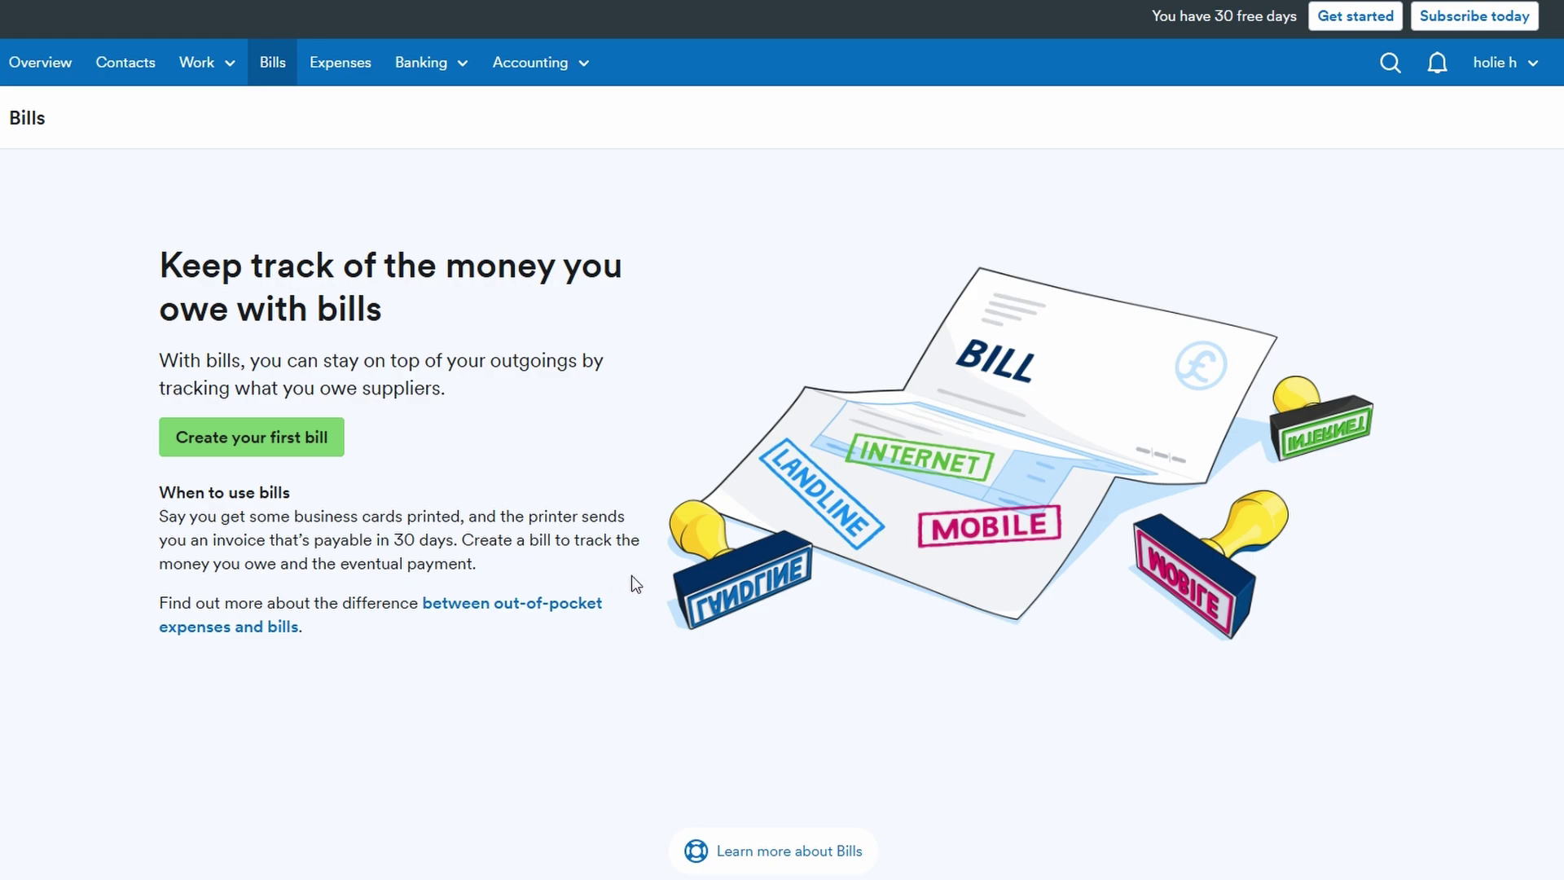
pyautogui.click(354, 82)
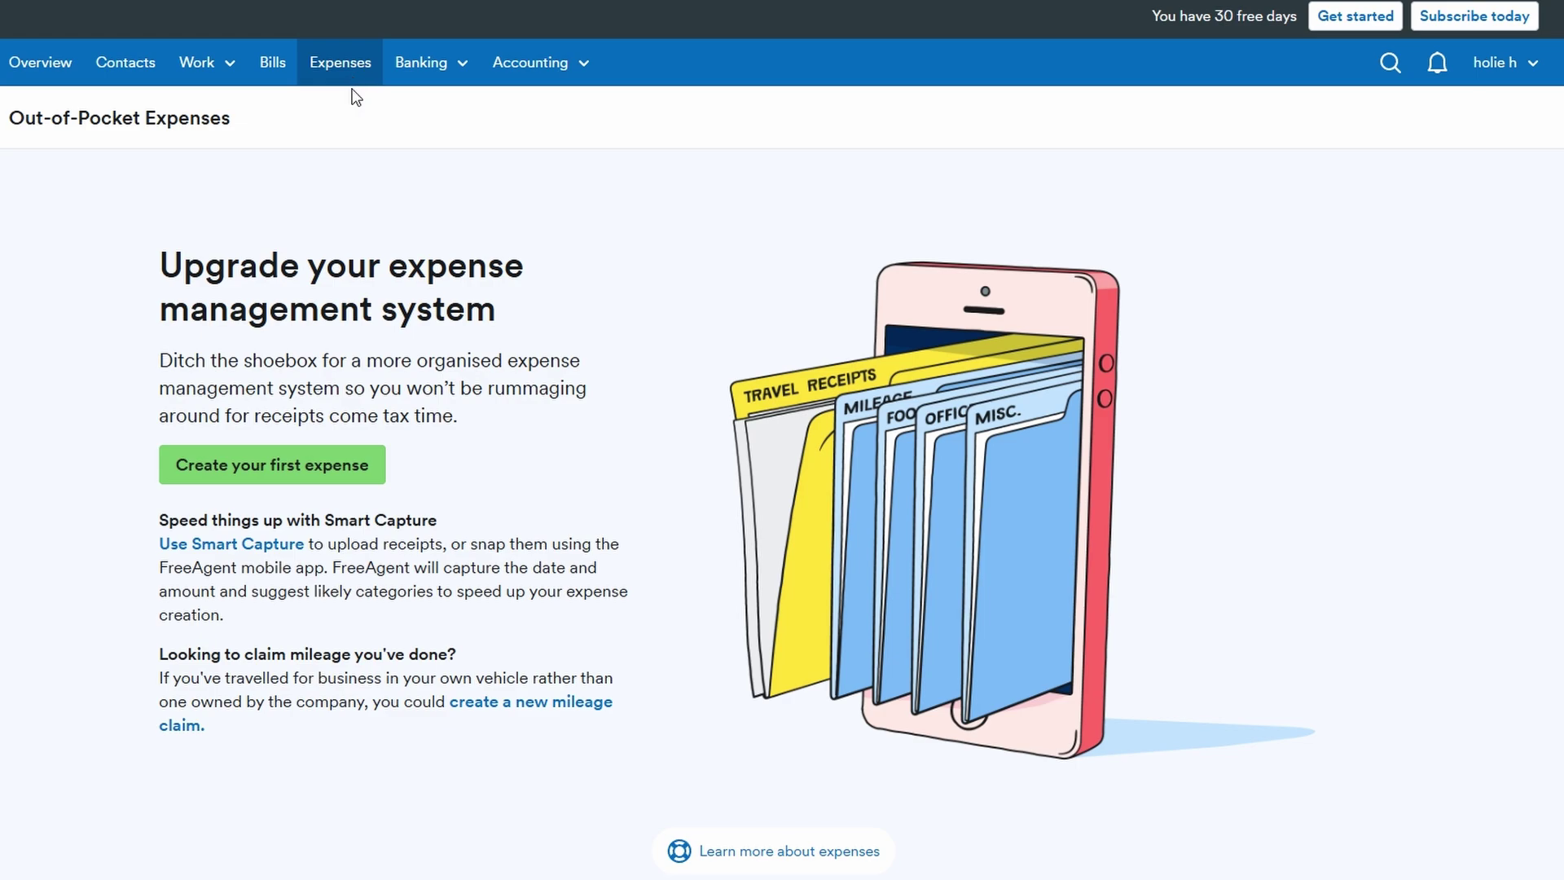
# Start a first out-of-pocket expense and inspect the category list and required Description field
pyautogui.click(297, 465)
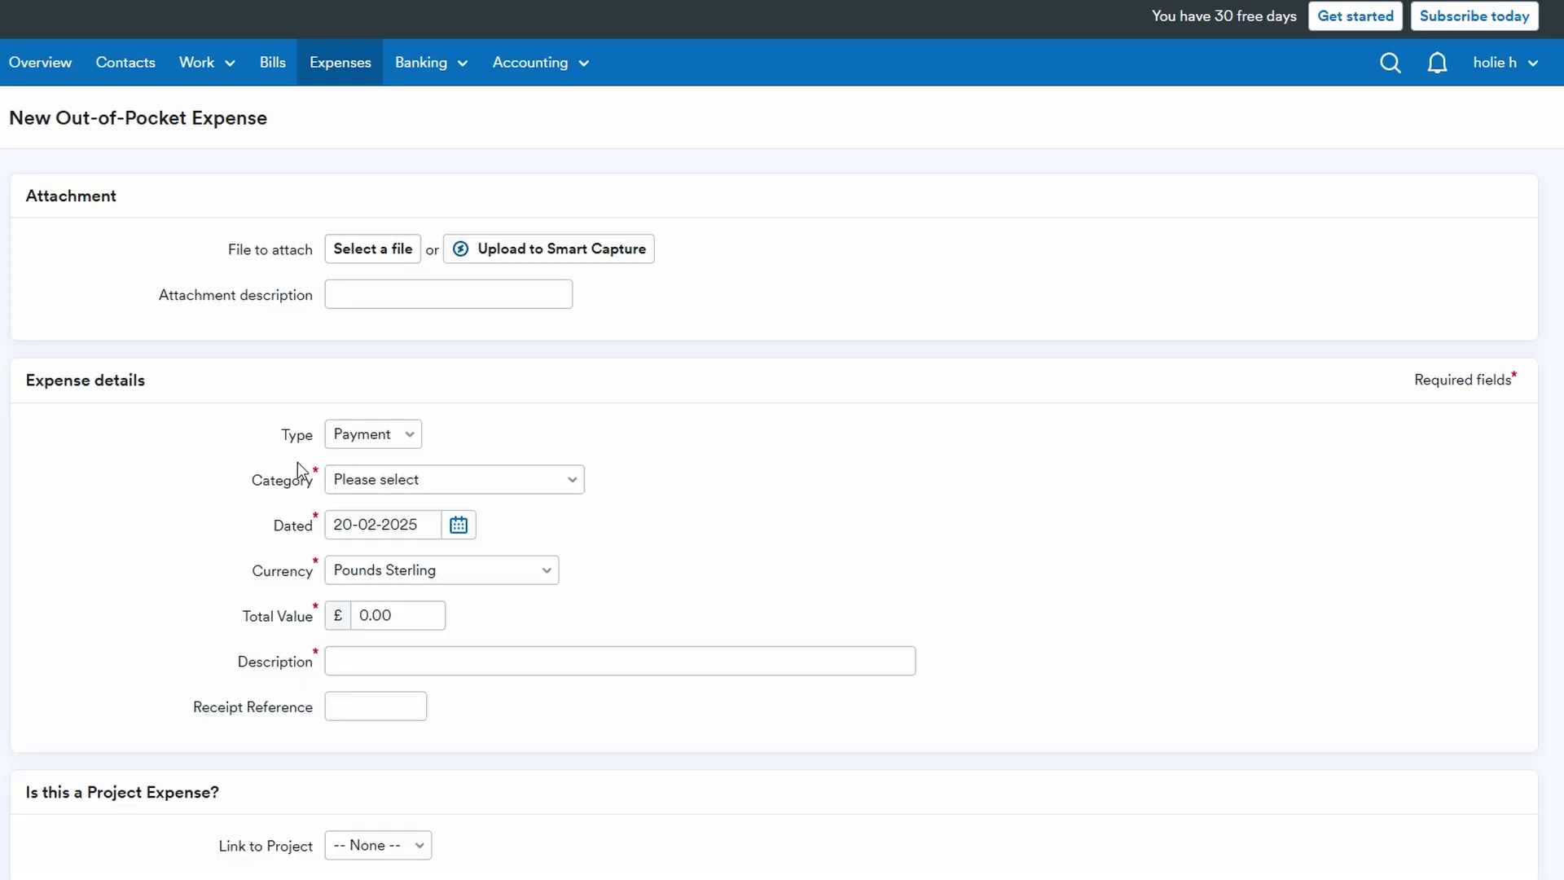
pyautogui.scroll(-4, 297, 462)
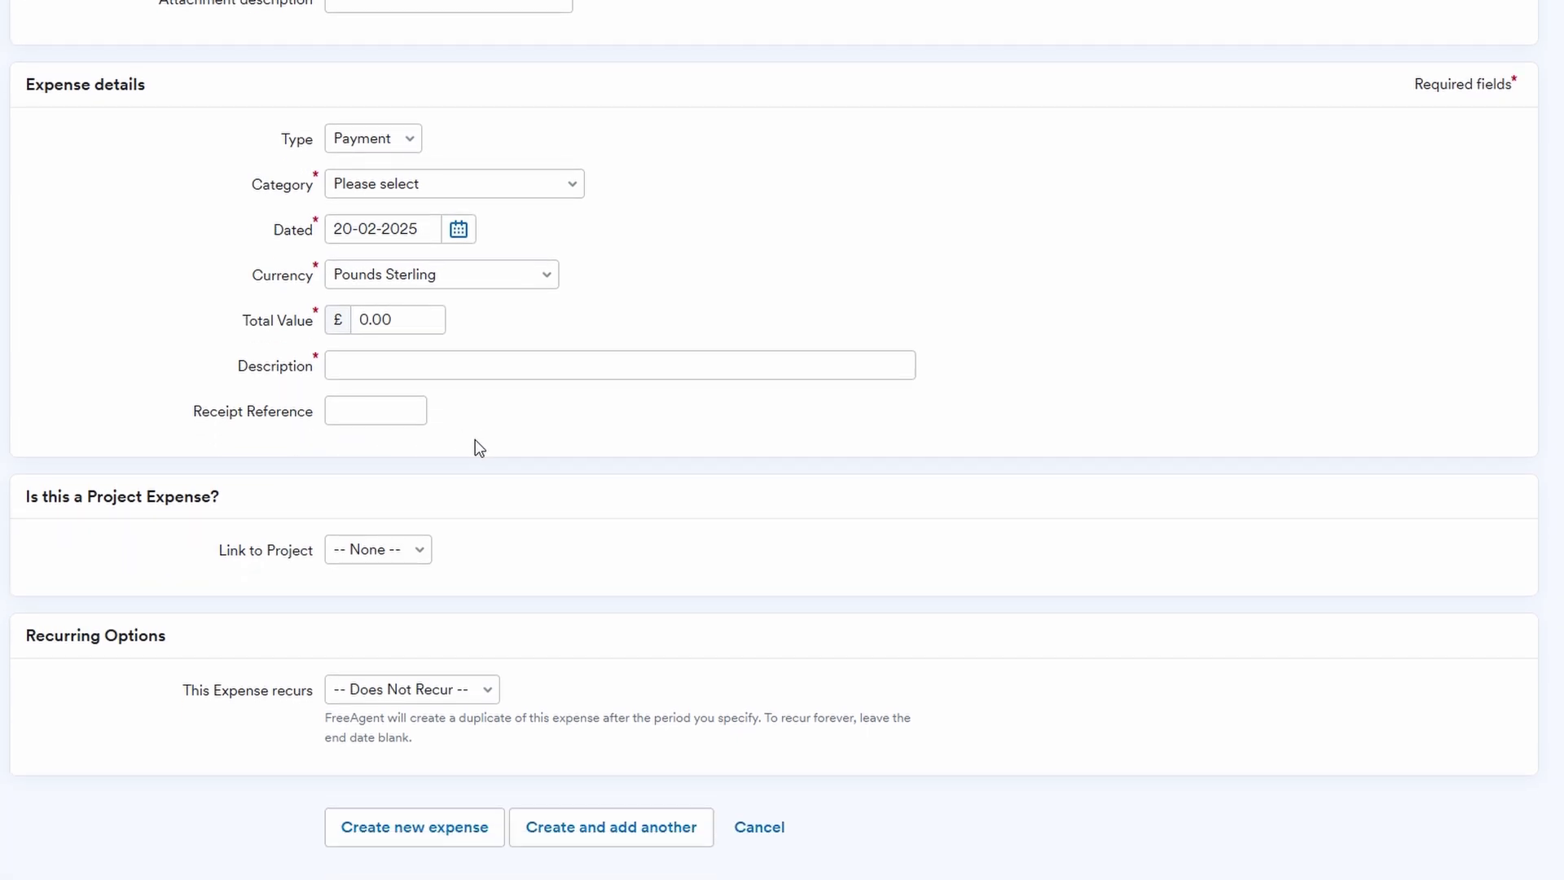
pyautogui.click(476, 183)
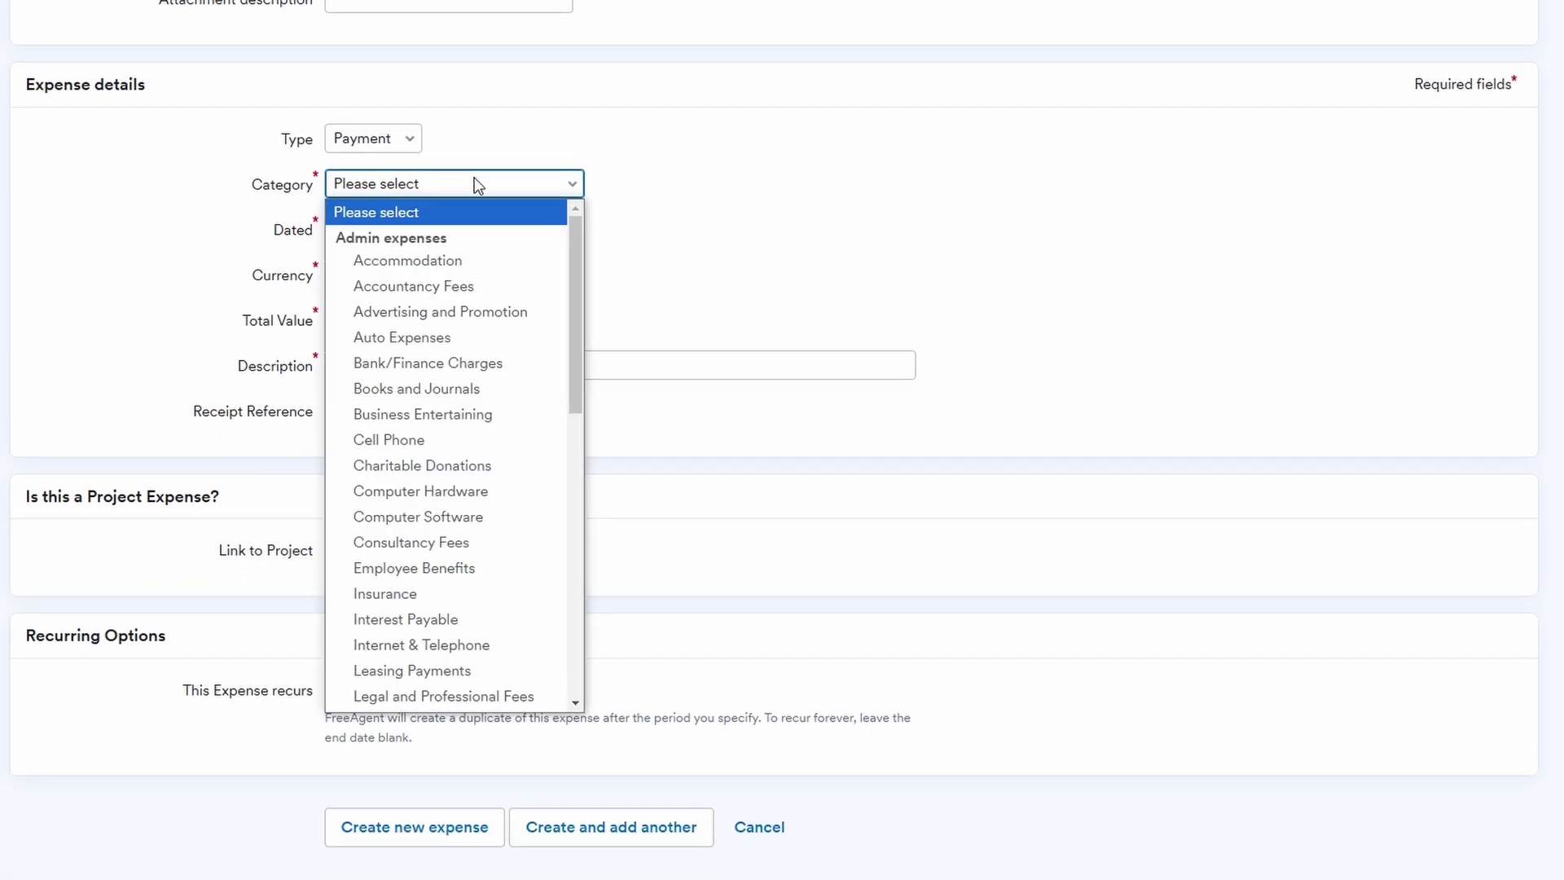
pyautogui.click(551, 181)
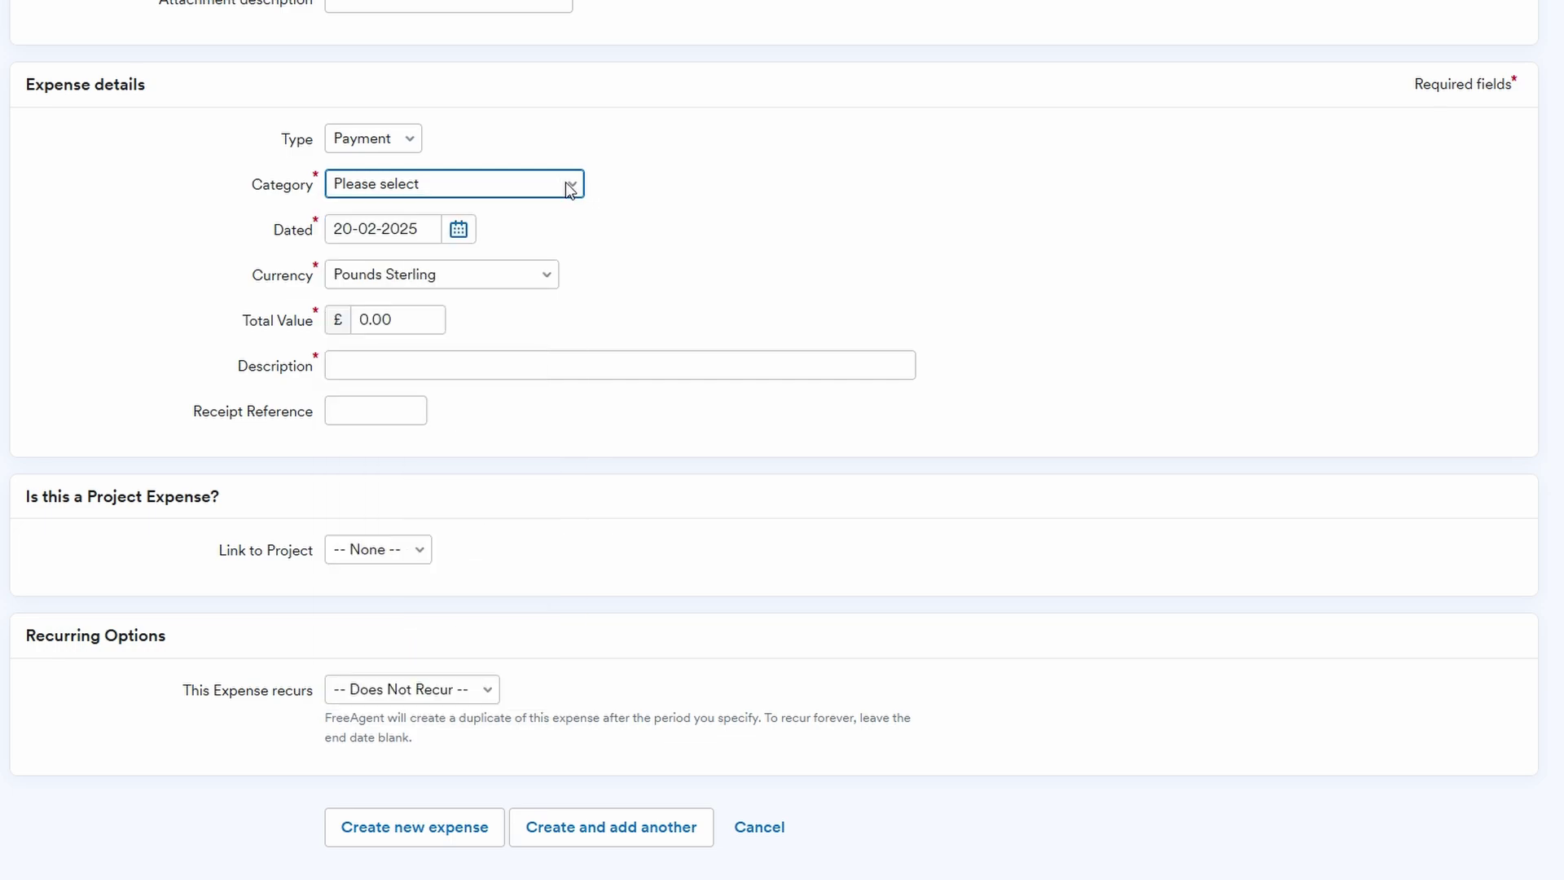
pyautogui.doubleClick(251, 365)
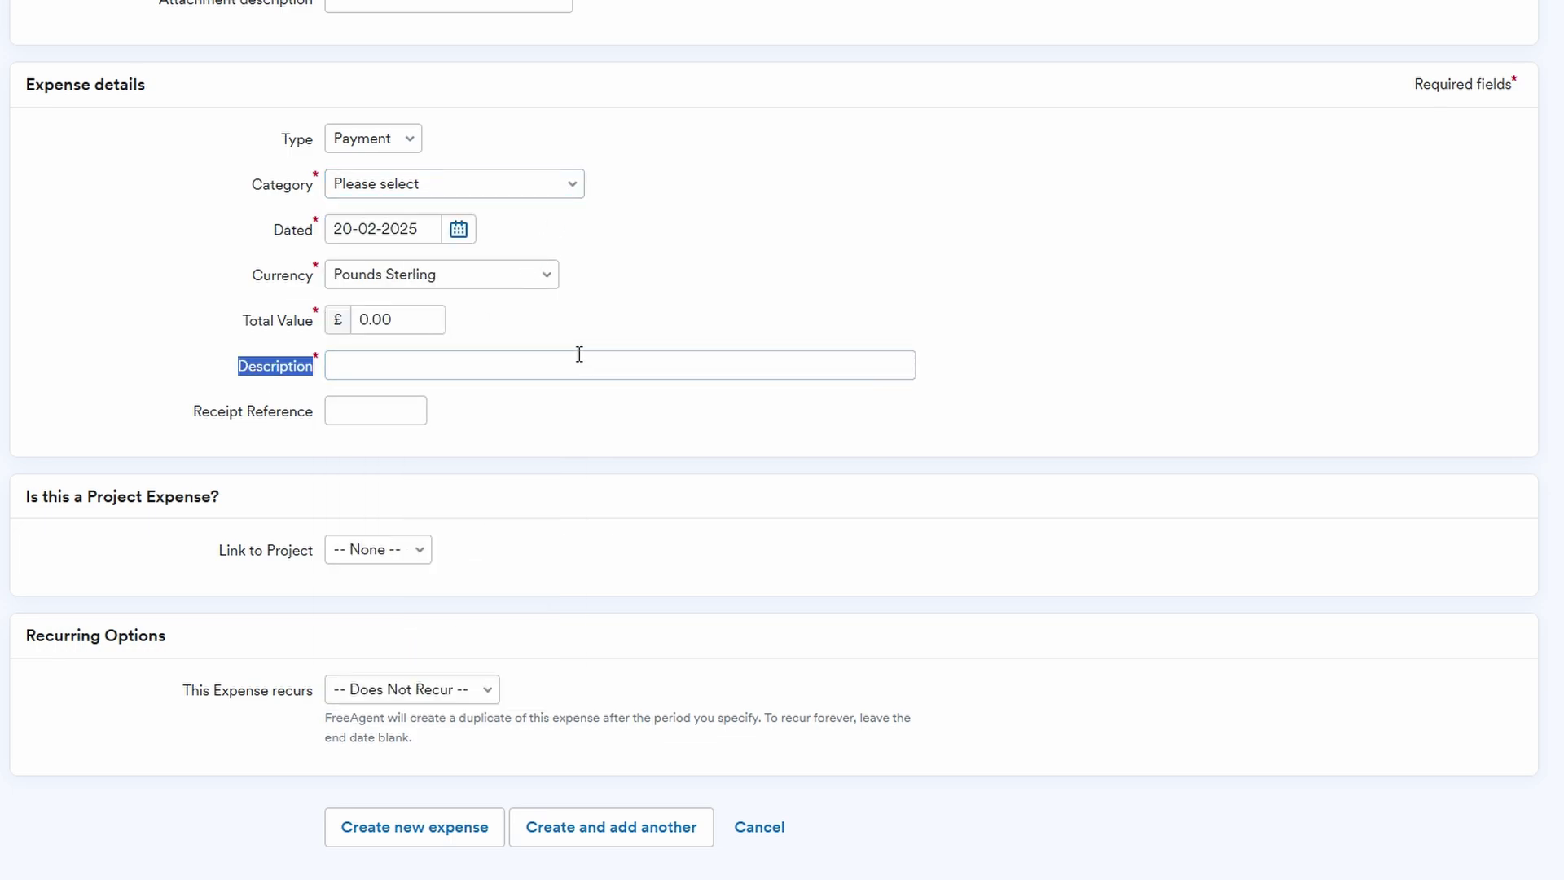
pyautogui.click(447, 403)
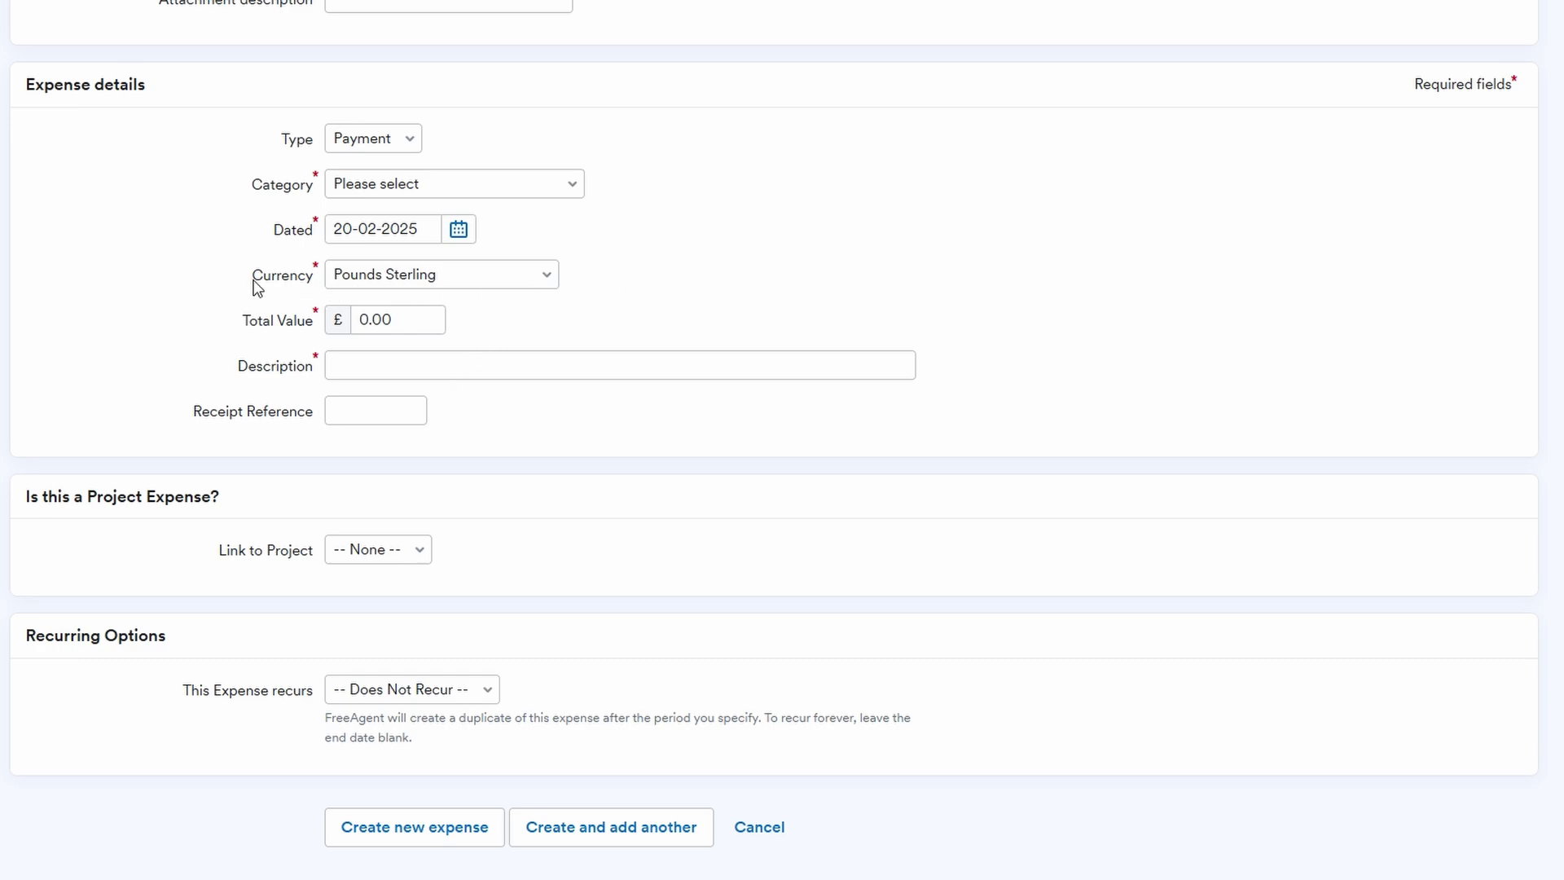
# Check the currency, date, Total Value, reference, project and recurrence fields, keeping Pounds Sterling and non-recurring
pyautogui.click(538, 275)
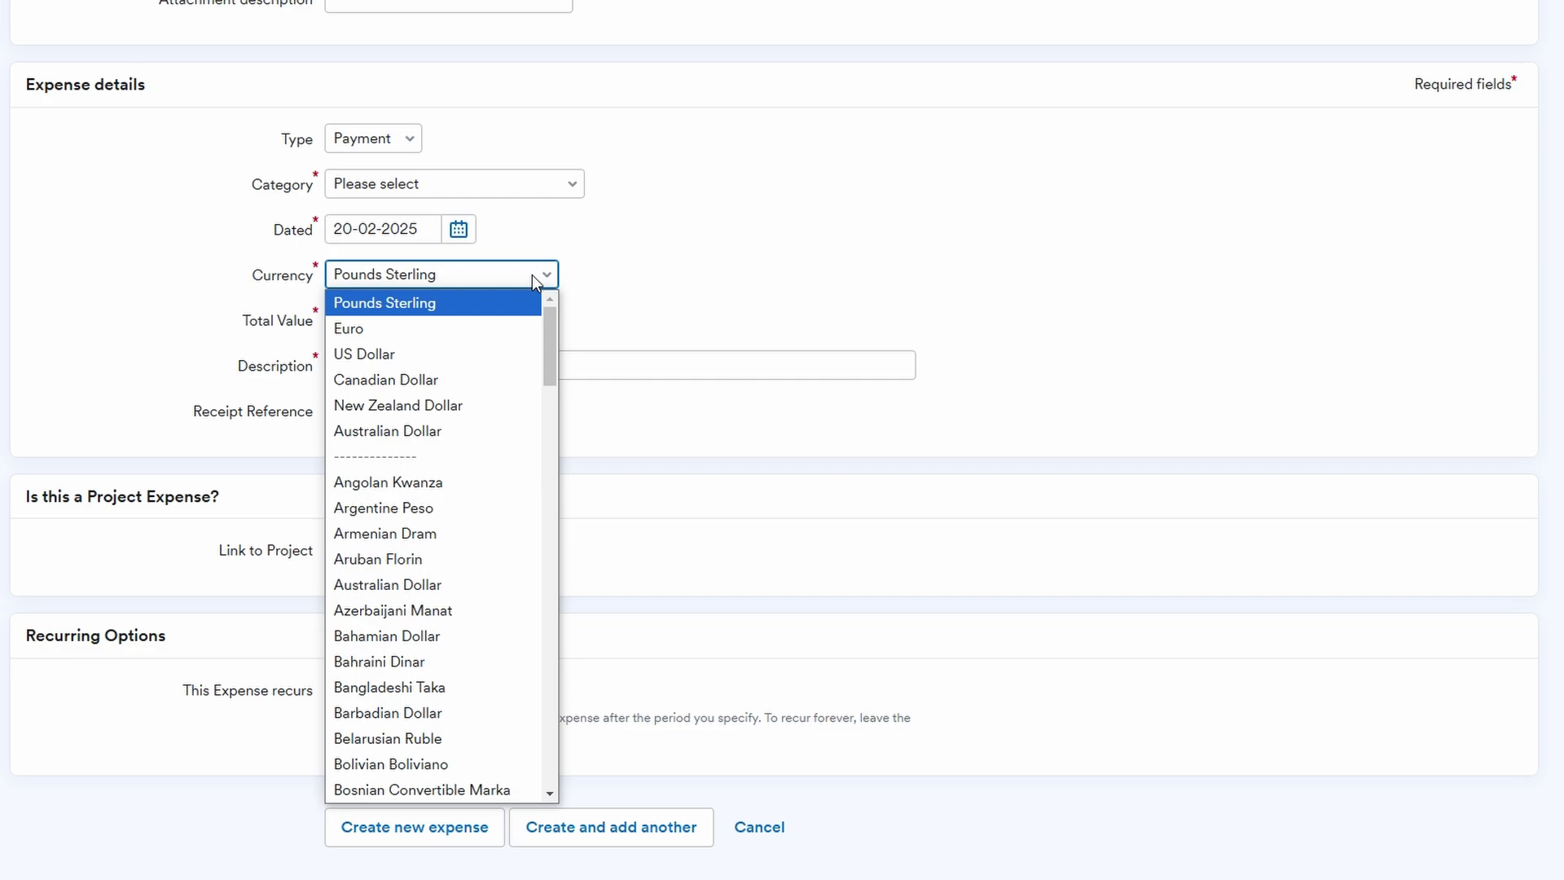
pyautogui.click(647, 254)
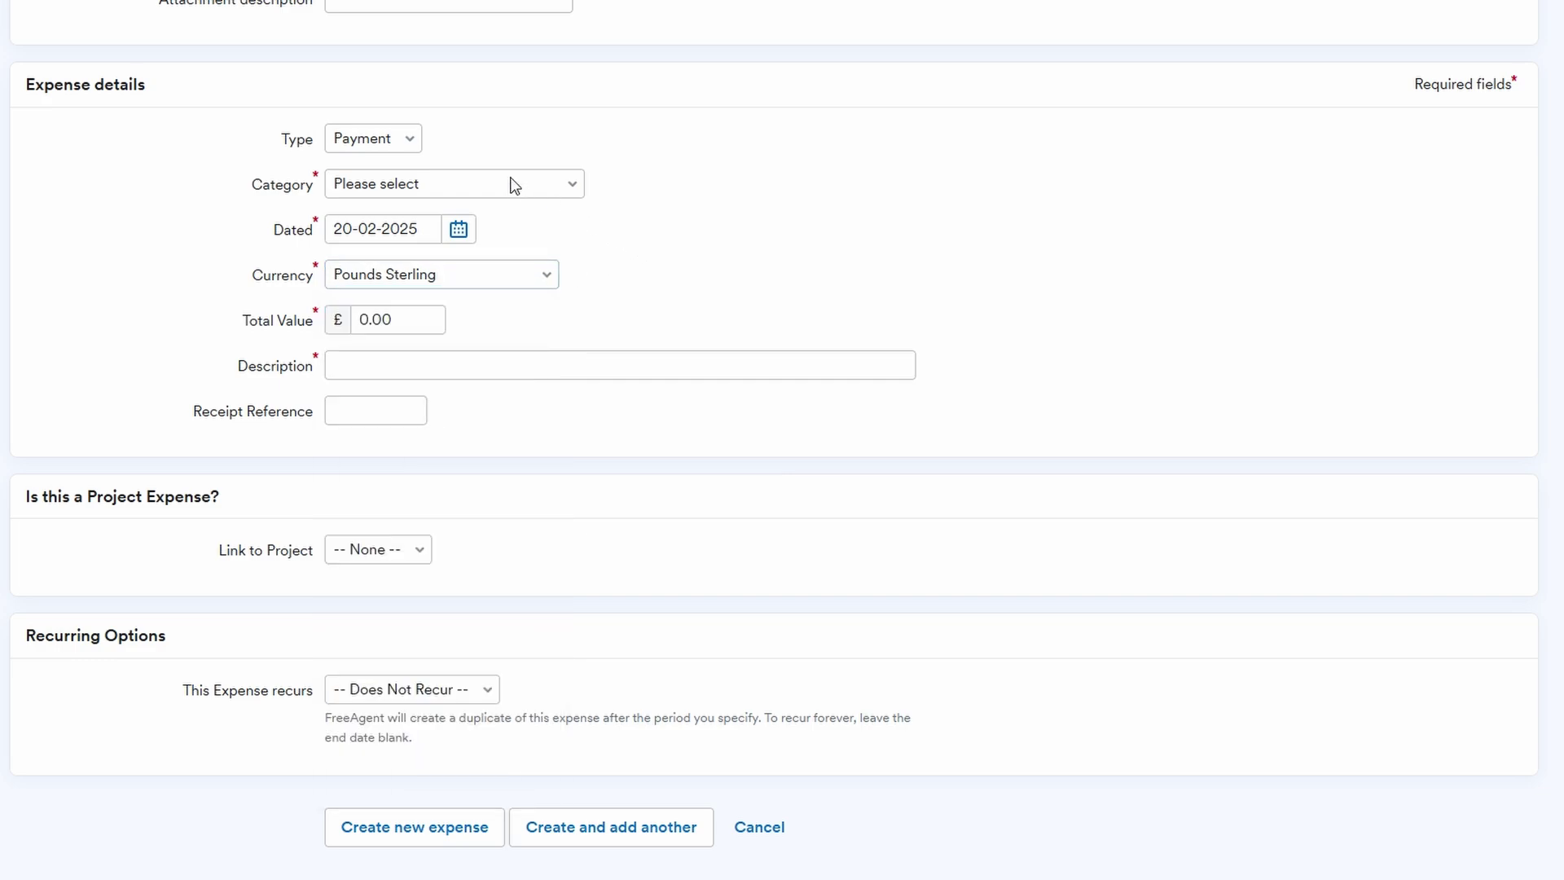
pyautogui.click(368, 228)
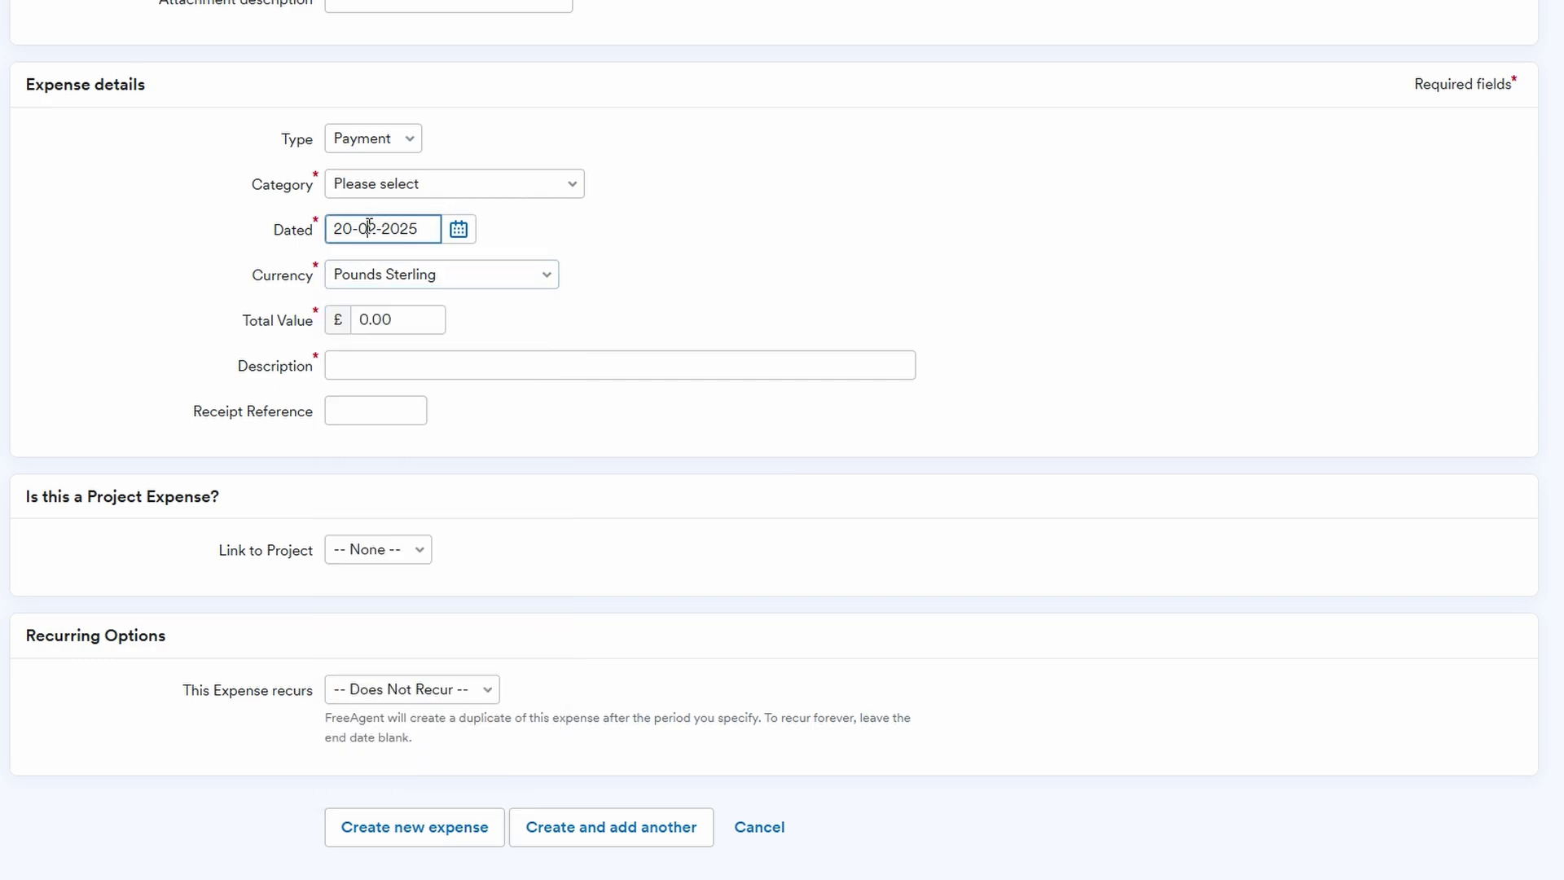
pyautogui.click(374, 322)
pyautogui.click(376, 415)
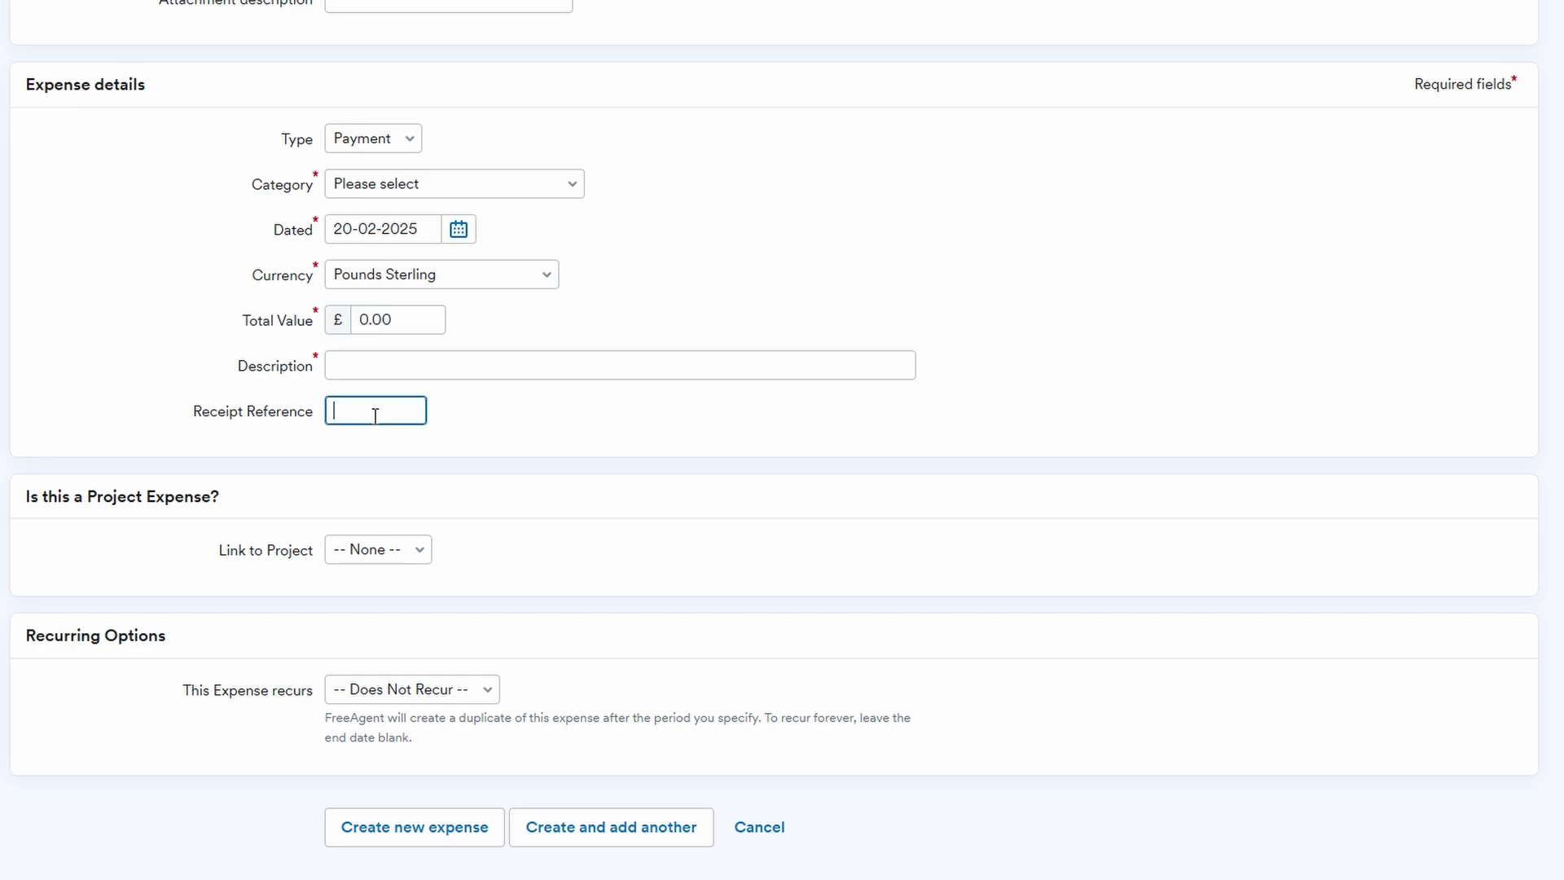
pyautogui.click(373, 551)
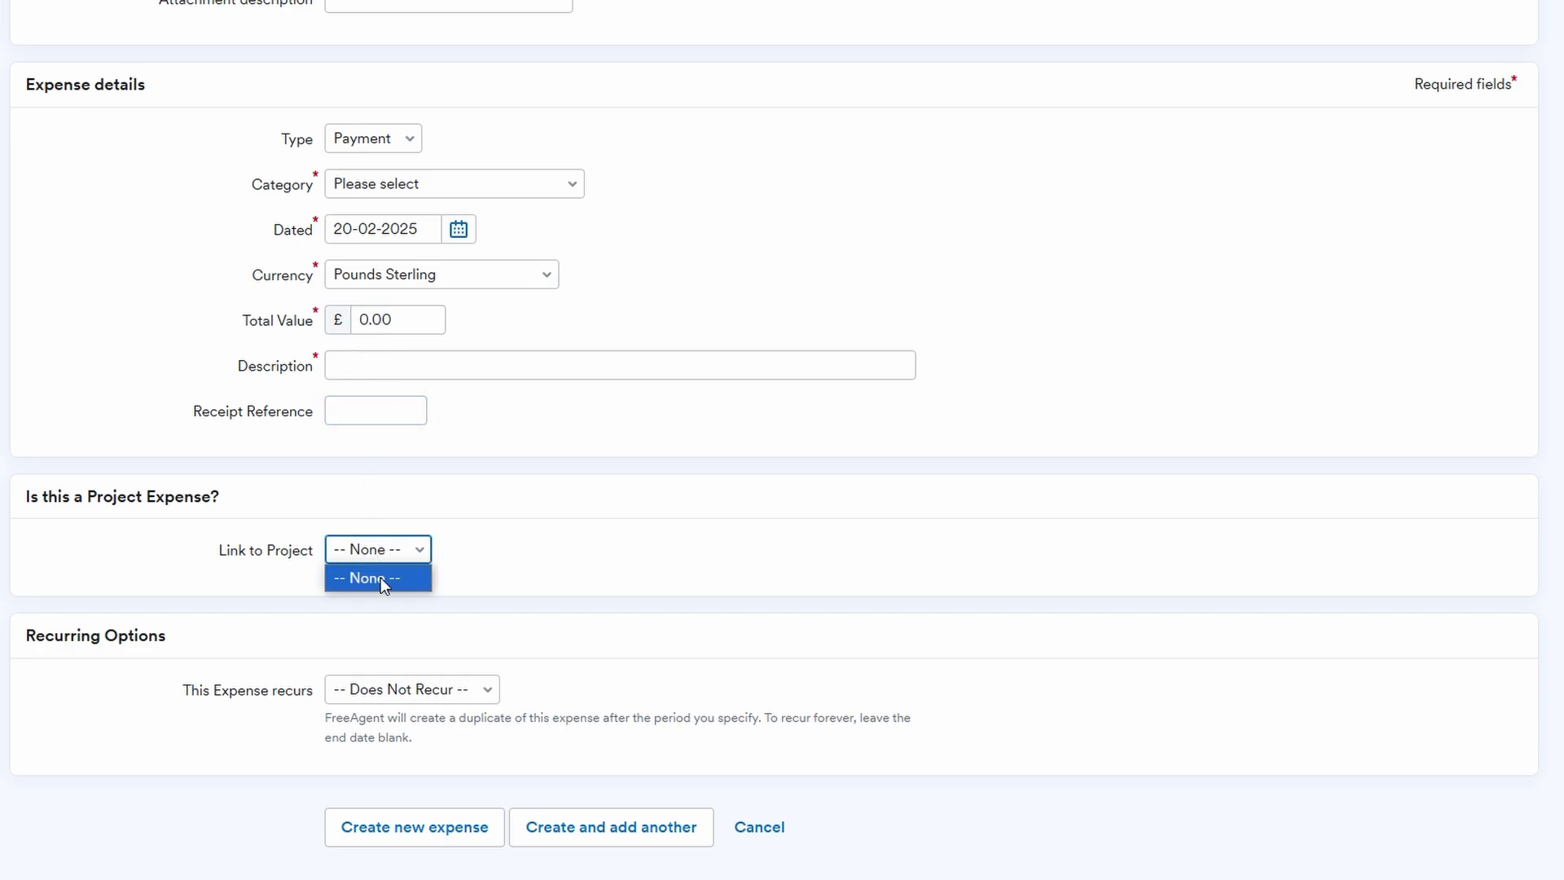
pyautogui.click(397, 688)
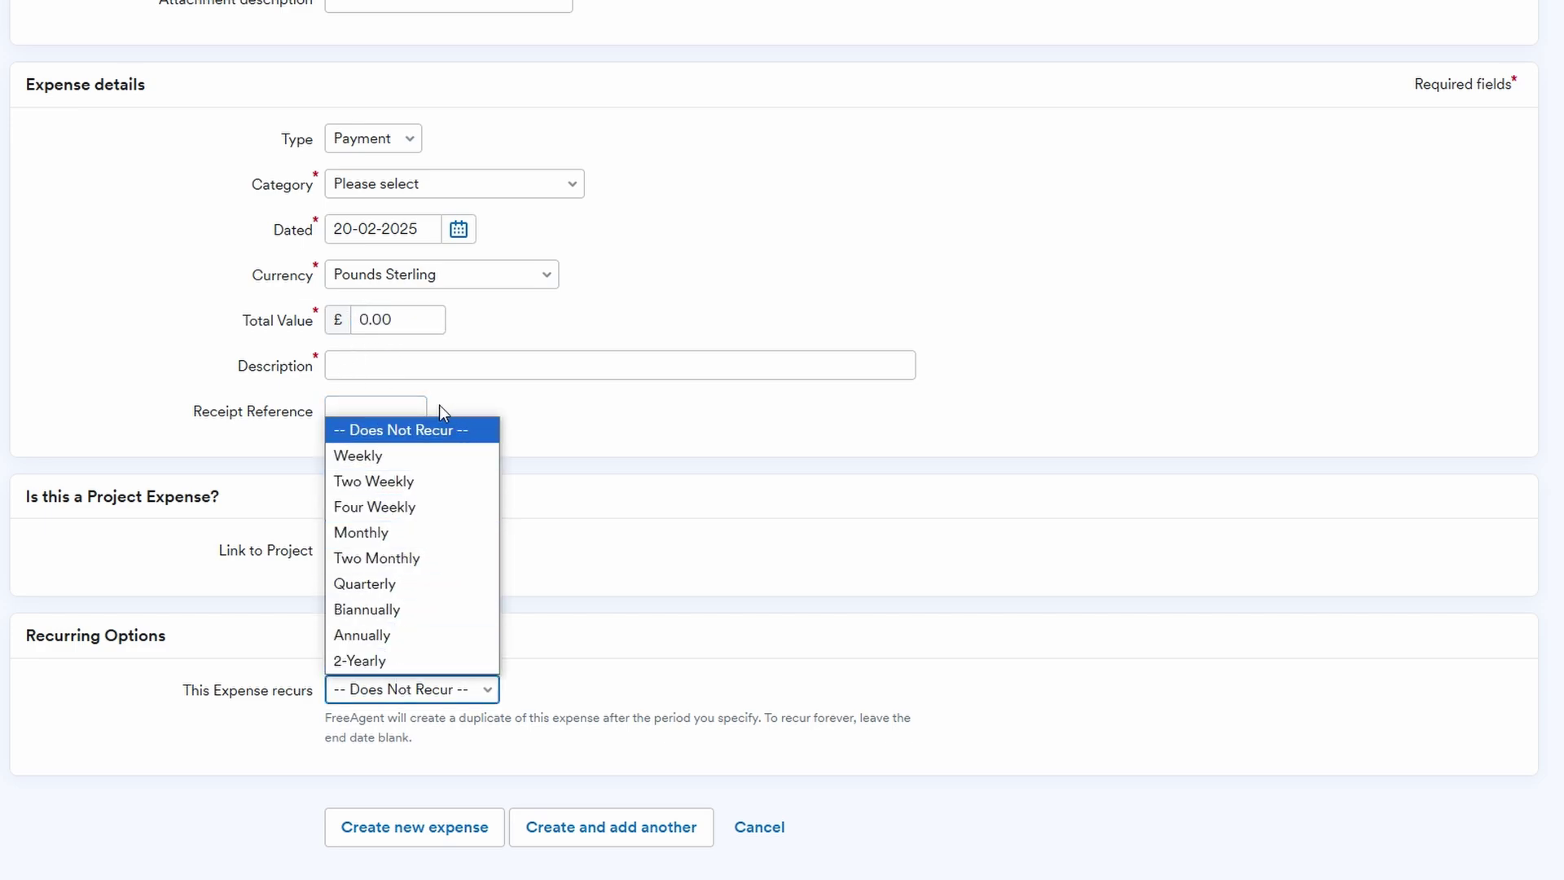
pyautogui.click(541, 613)
# Leave the expense form unsaved and return to the Overview dashboard
pyautogui.scroll(4, 628, 534)
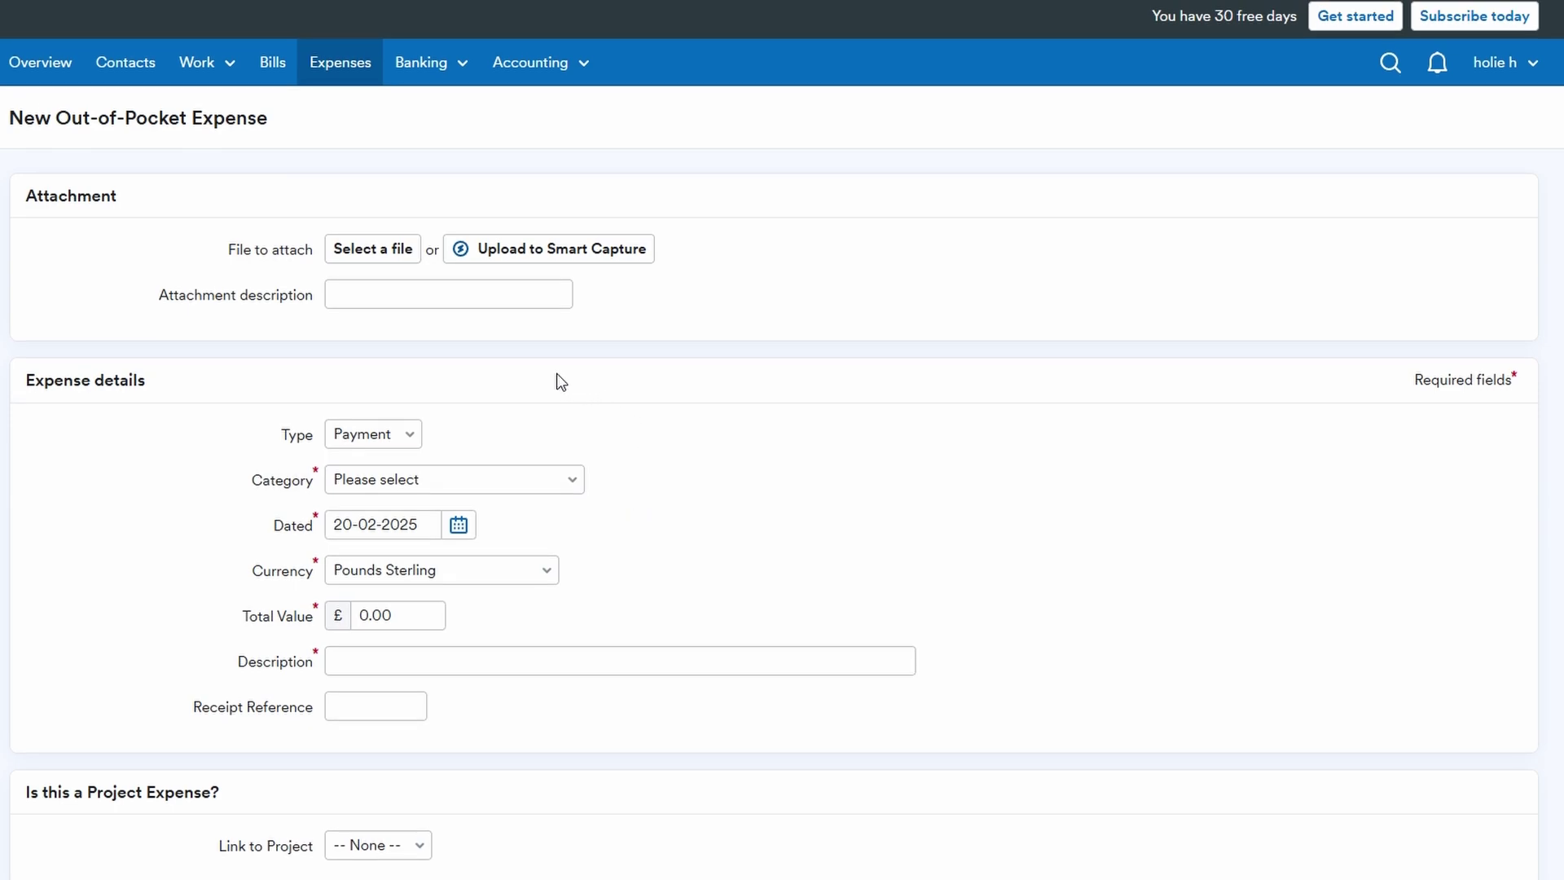
pyautogui.click(396, 295)
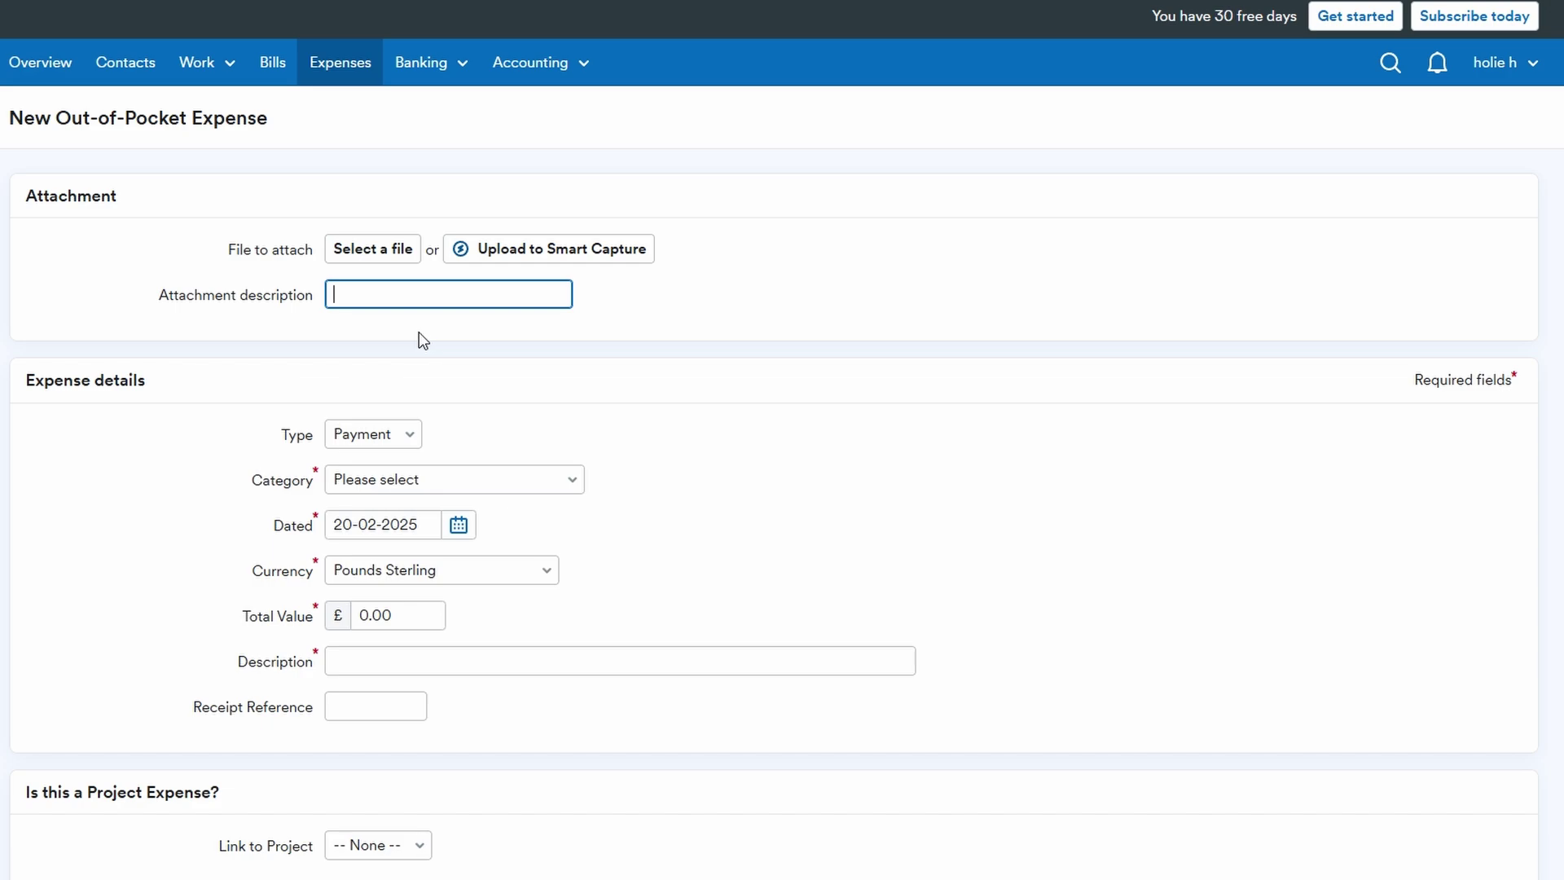
pyautogui.click(58, 85)
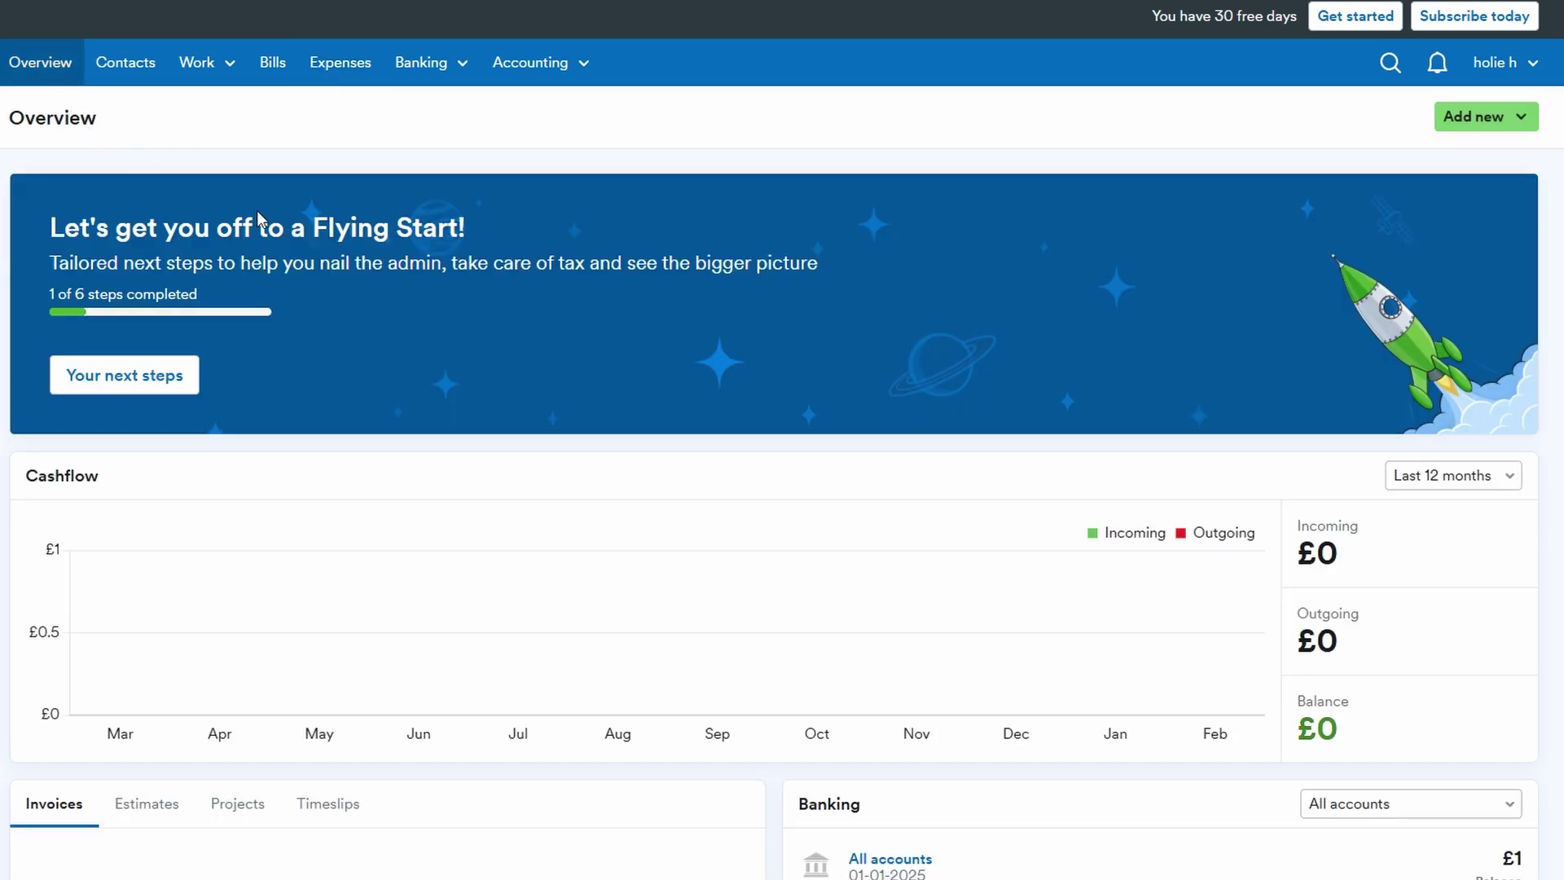
pyautogui.scroll(-5, 541, 298)
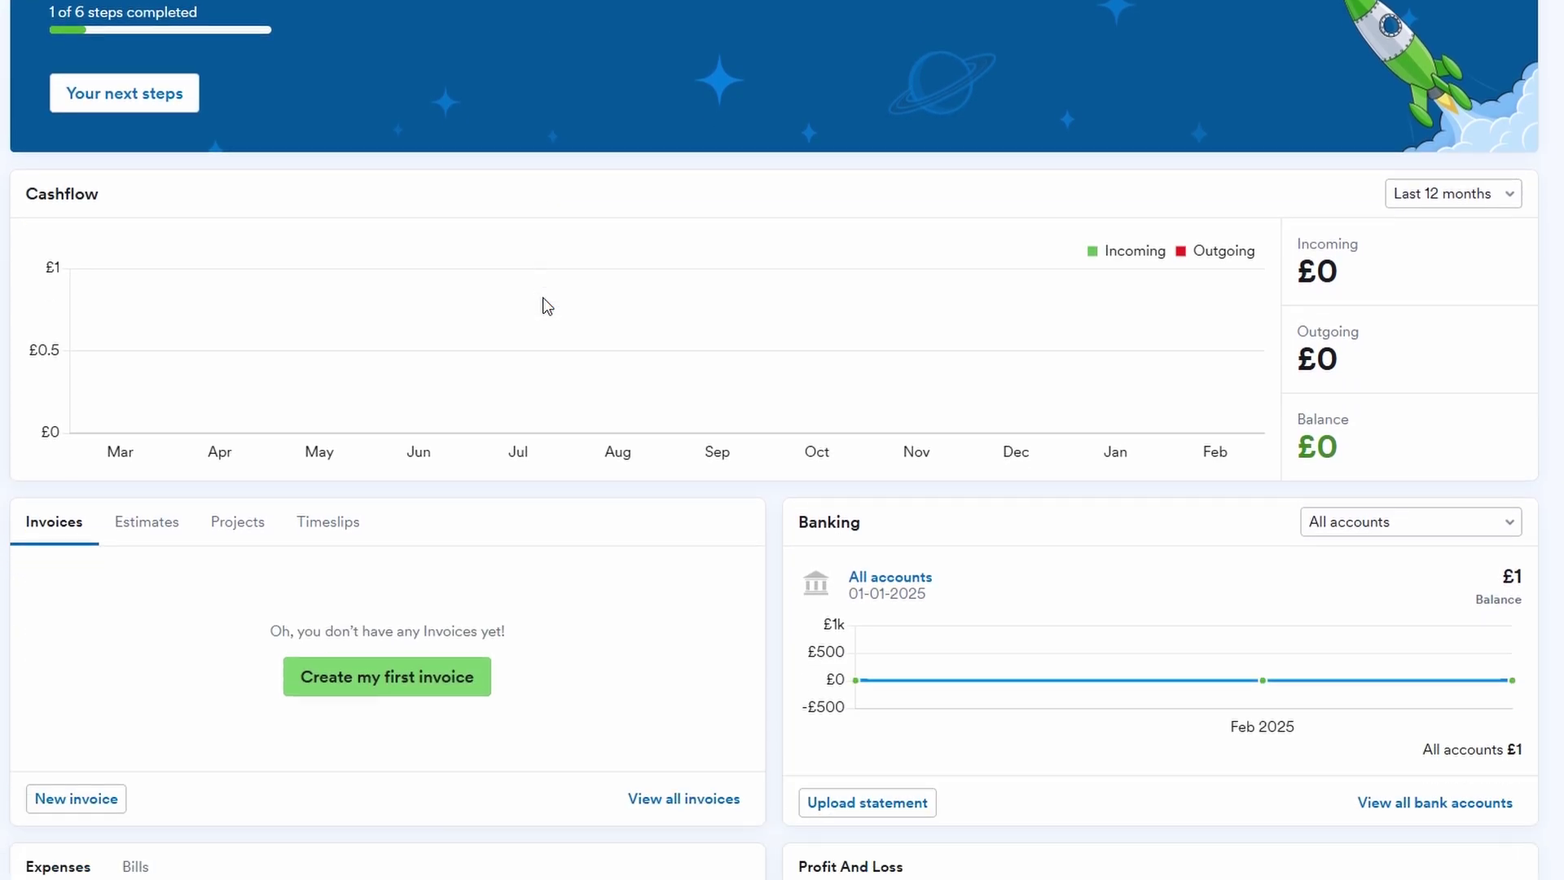
pyautogui.scroll(-3, 547, 306)
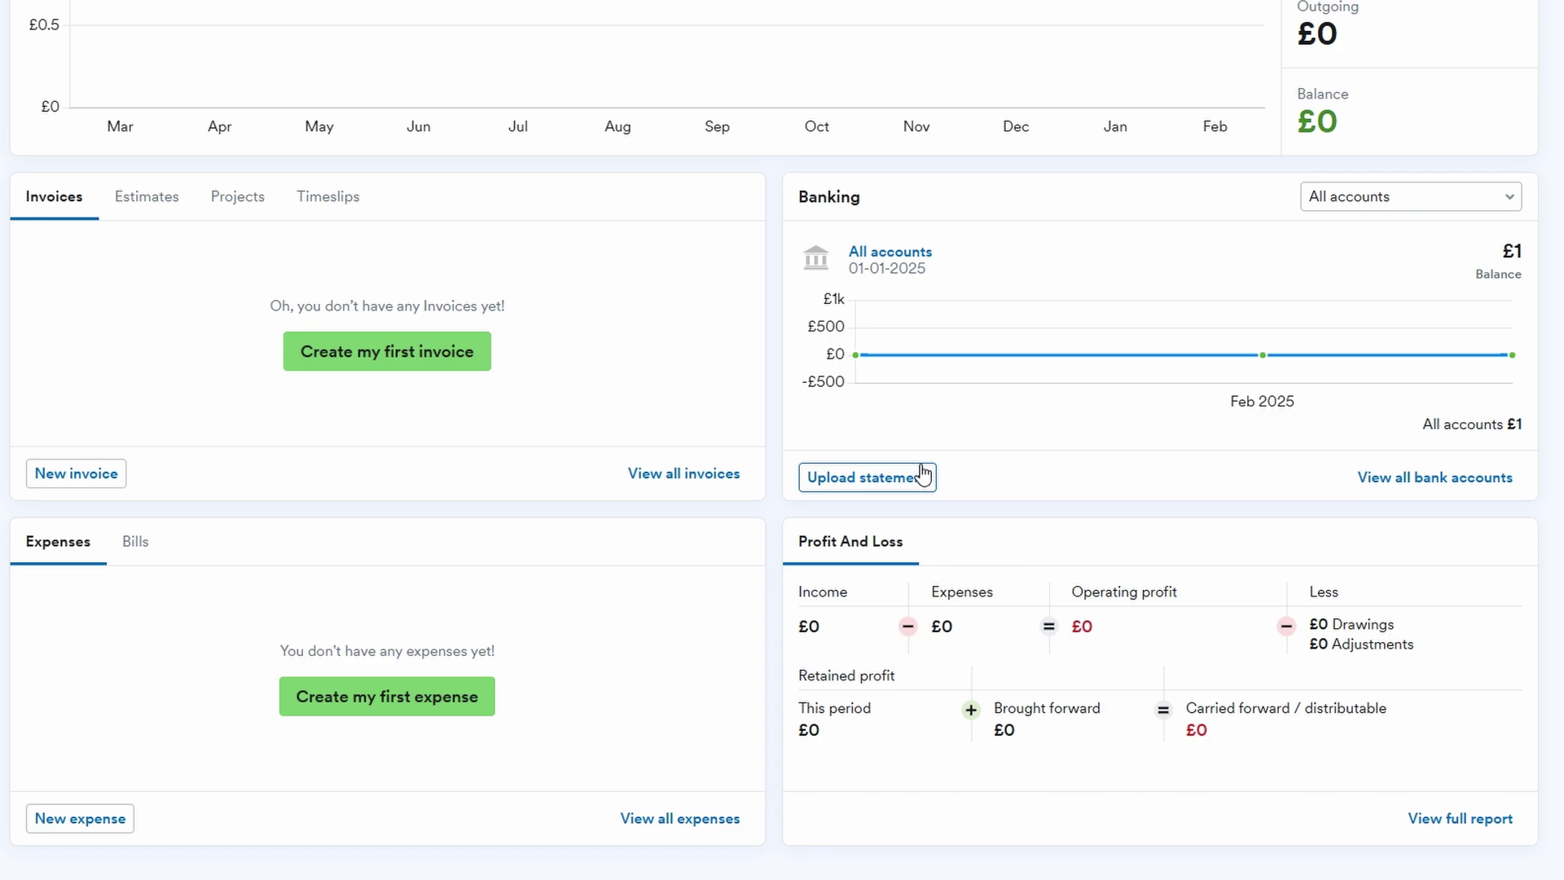
pyautogui.scroll(7, 922, 475)
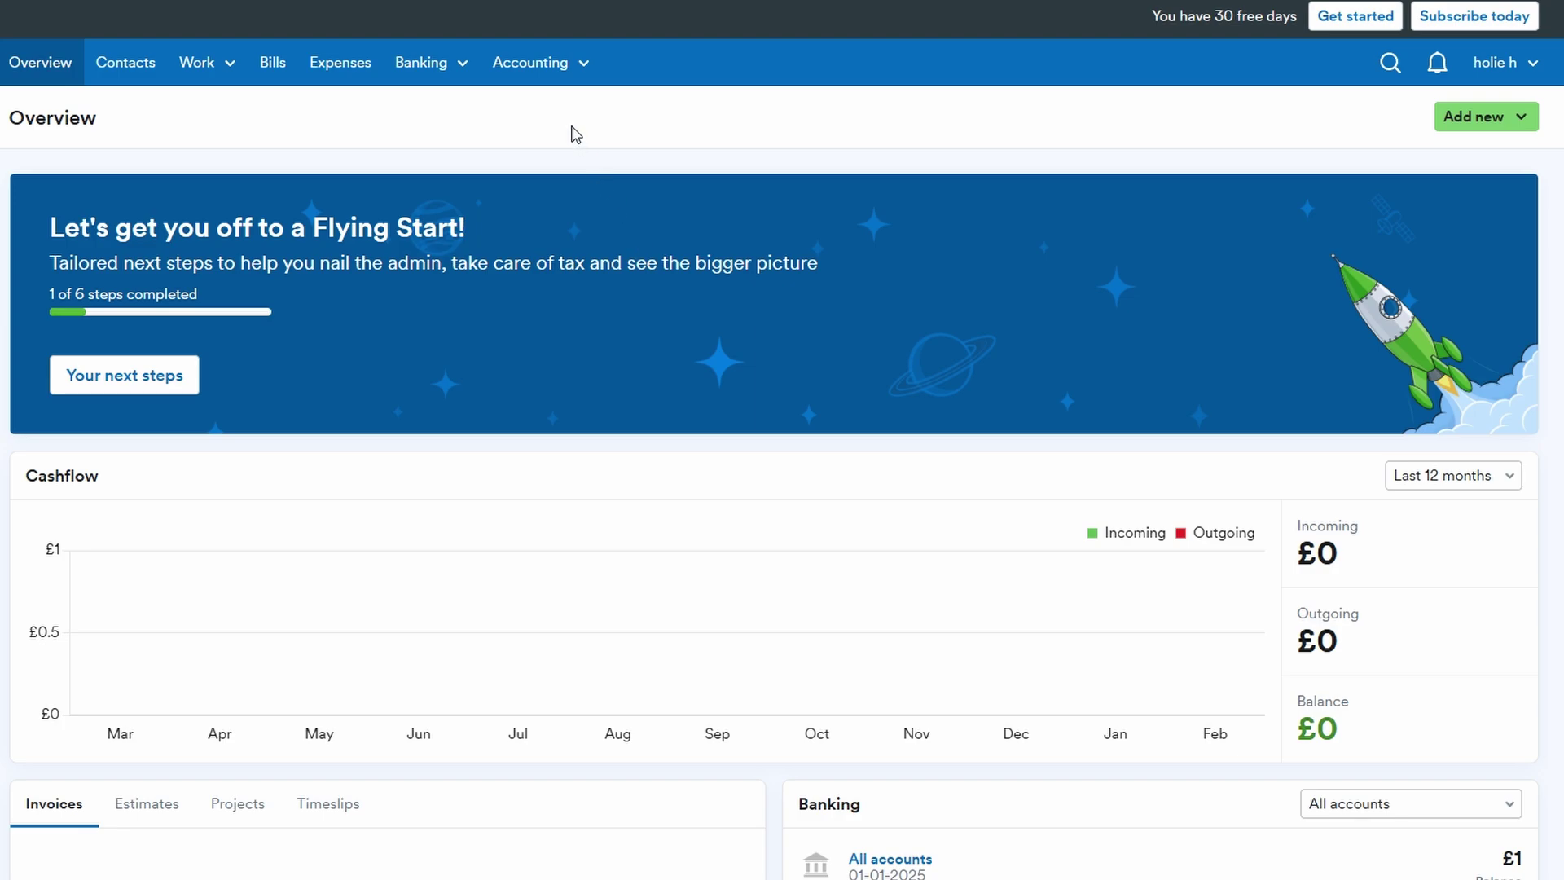
# From Banking > Bank Accounts, begin a bank feed setup and choose First Direct
pyautogui.click(456, 61)
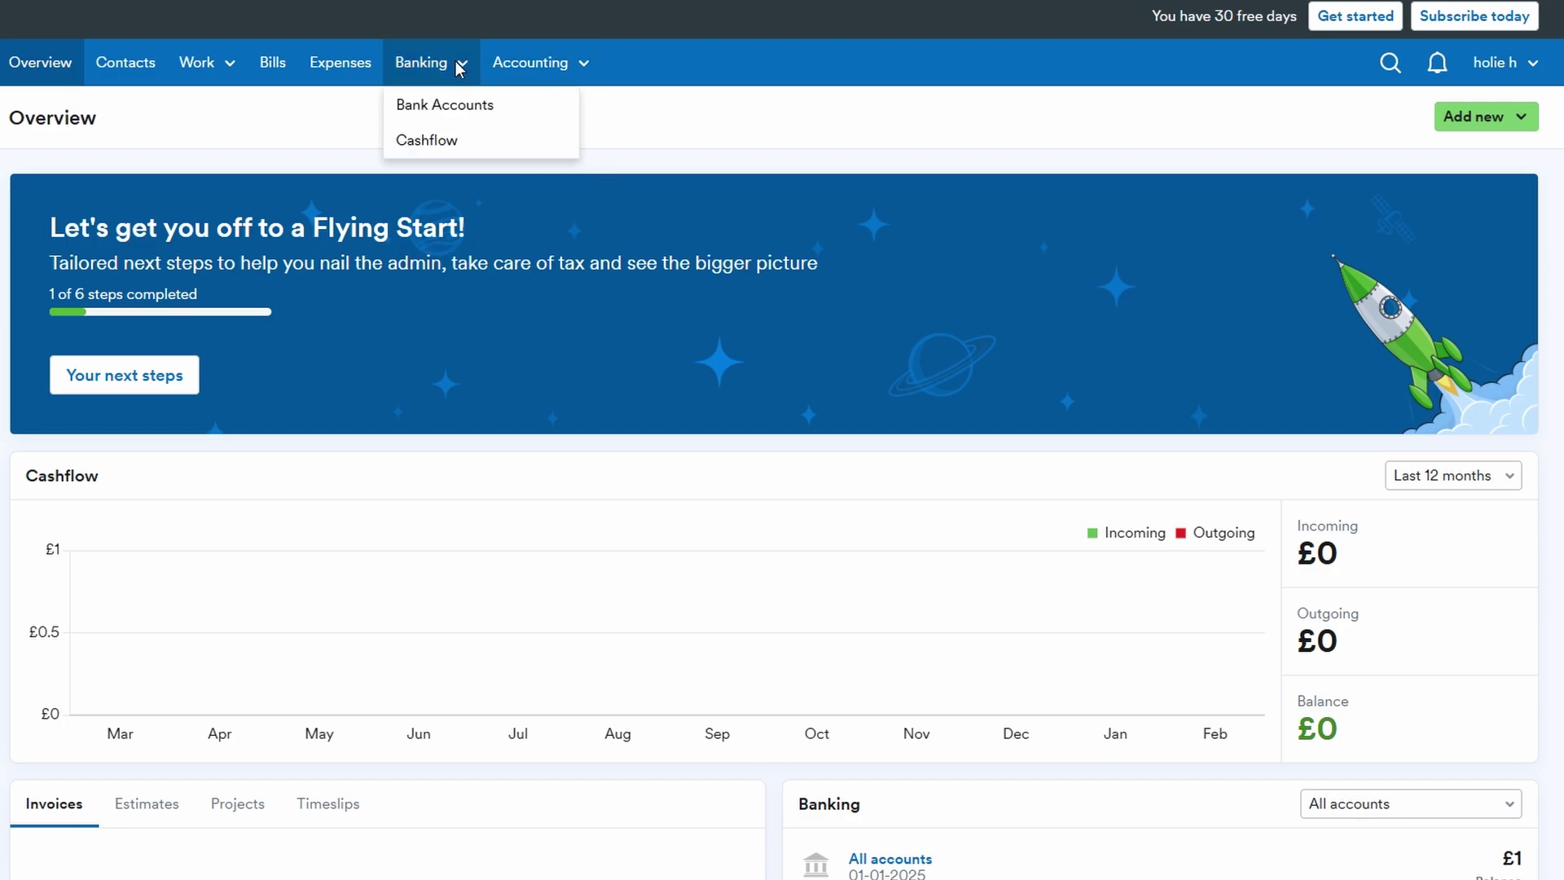
pyautogui.click(430, 113)
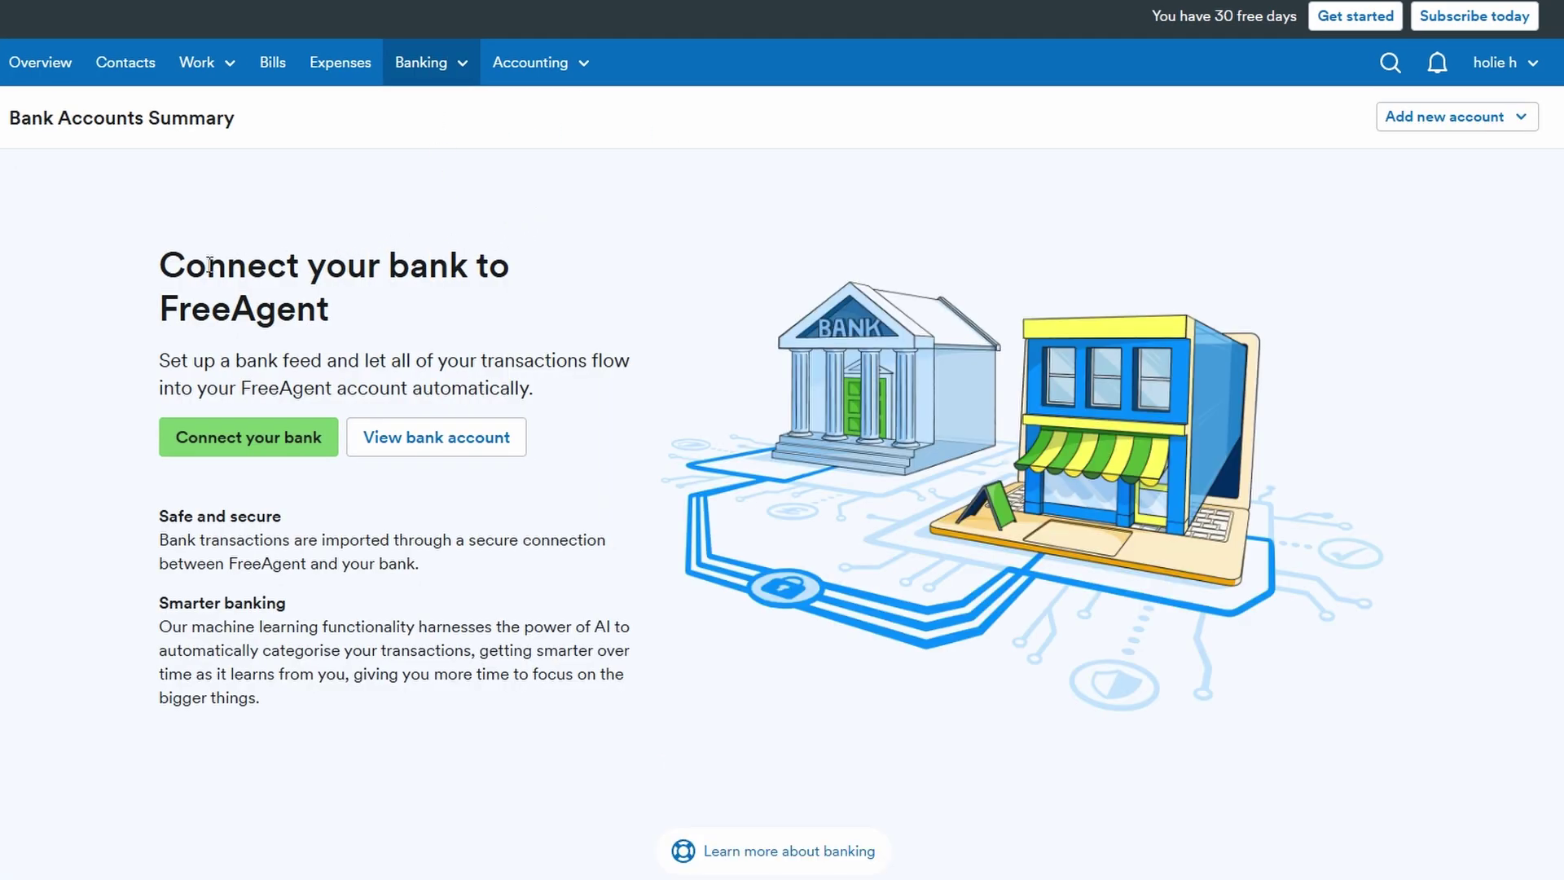
pyautogui.moveTo(160, 261); pyautogui.dragTo(349, 308)
pyautogui.scroll(-1, 349, 308)
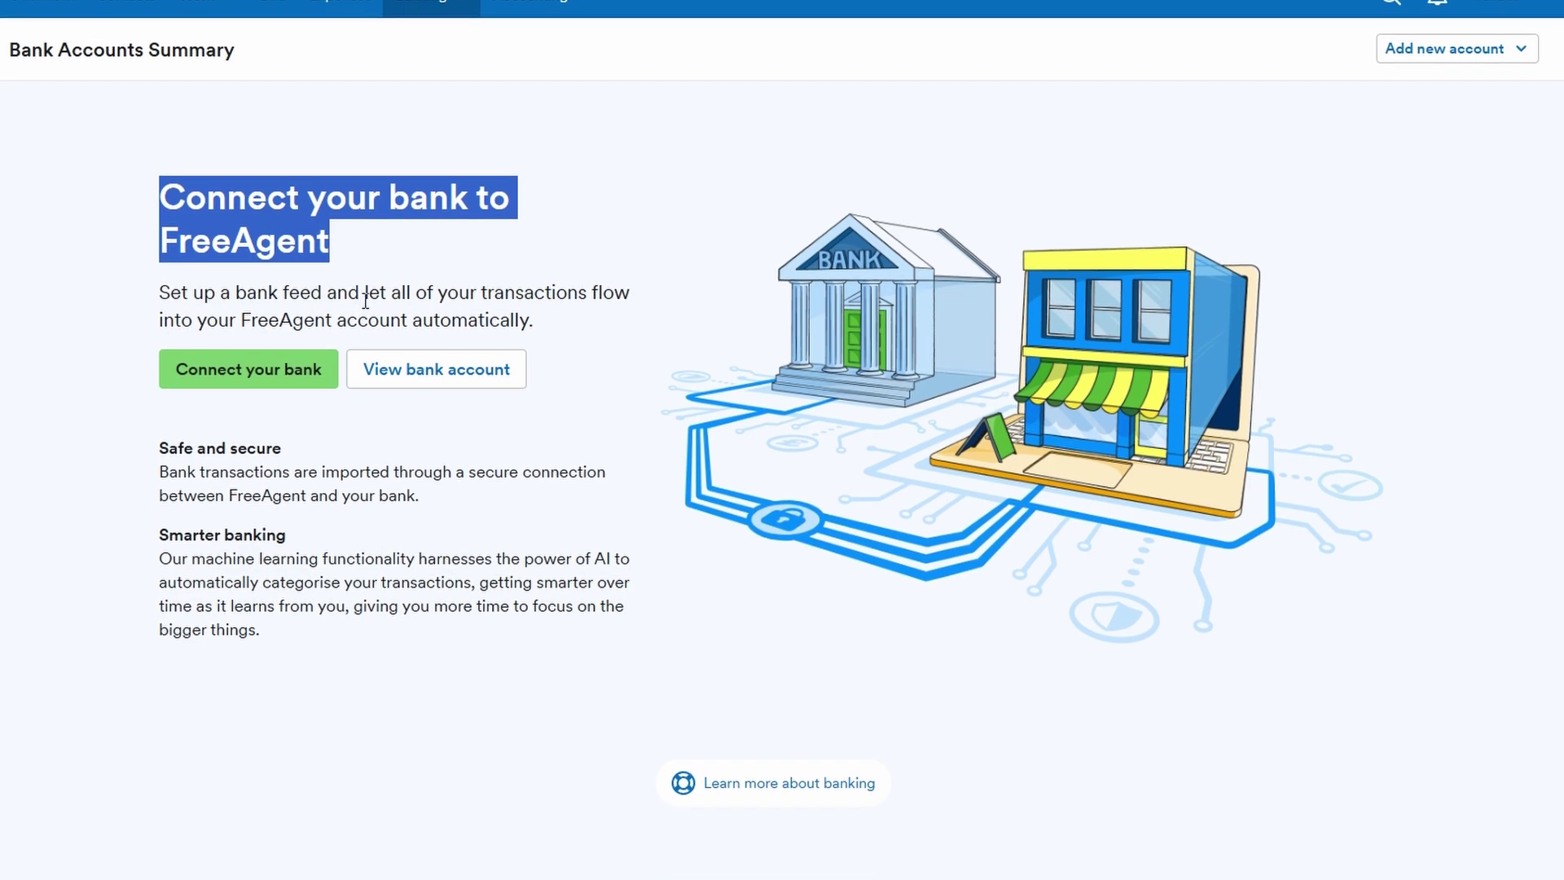
pyautogui.click(263, 377)
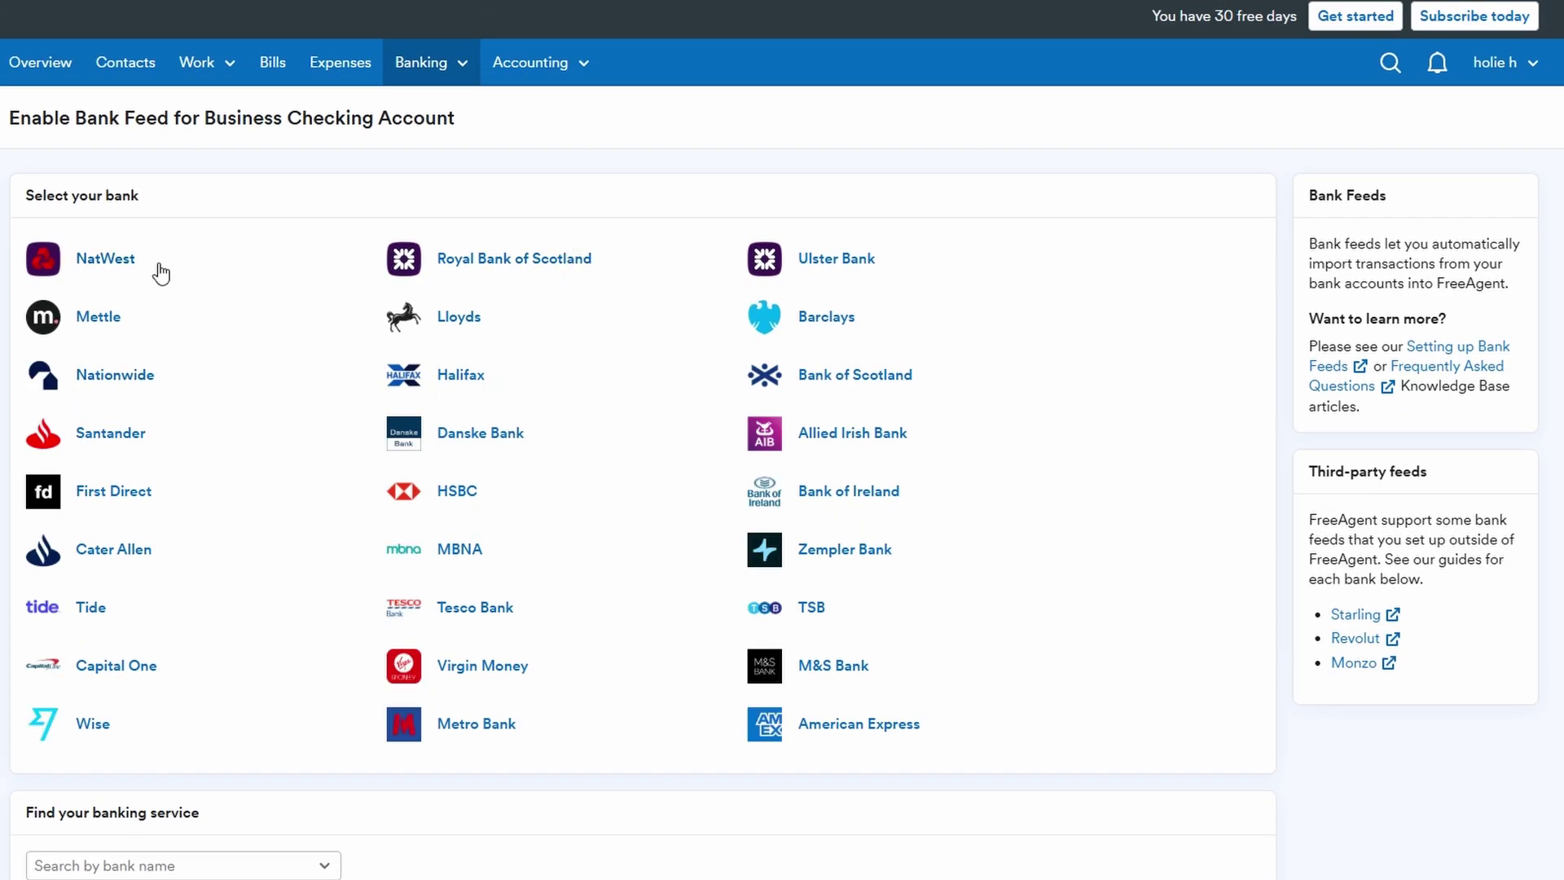
pyautogui.scroll(-2, 158, 269)
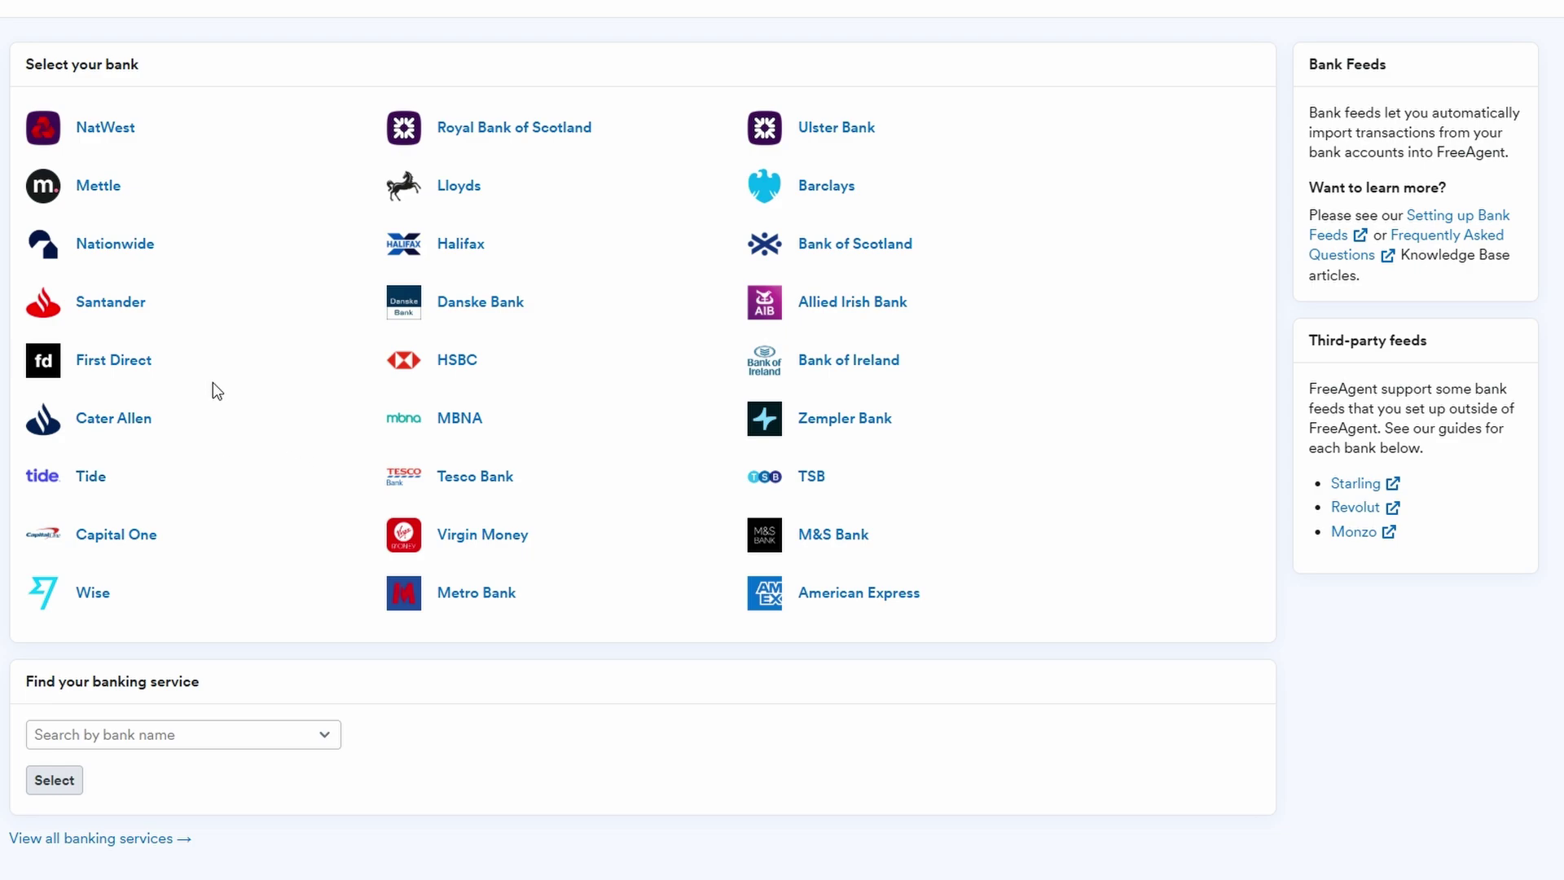
pyautogui.click(139, 362)
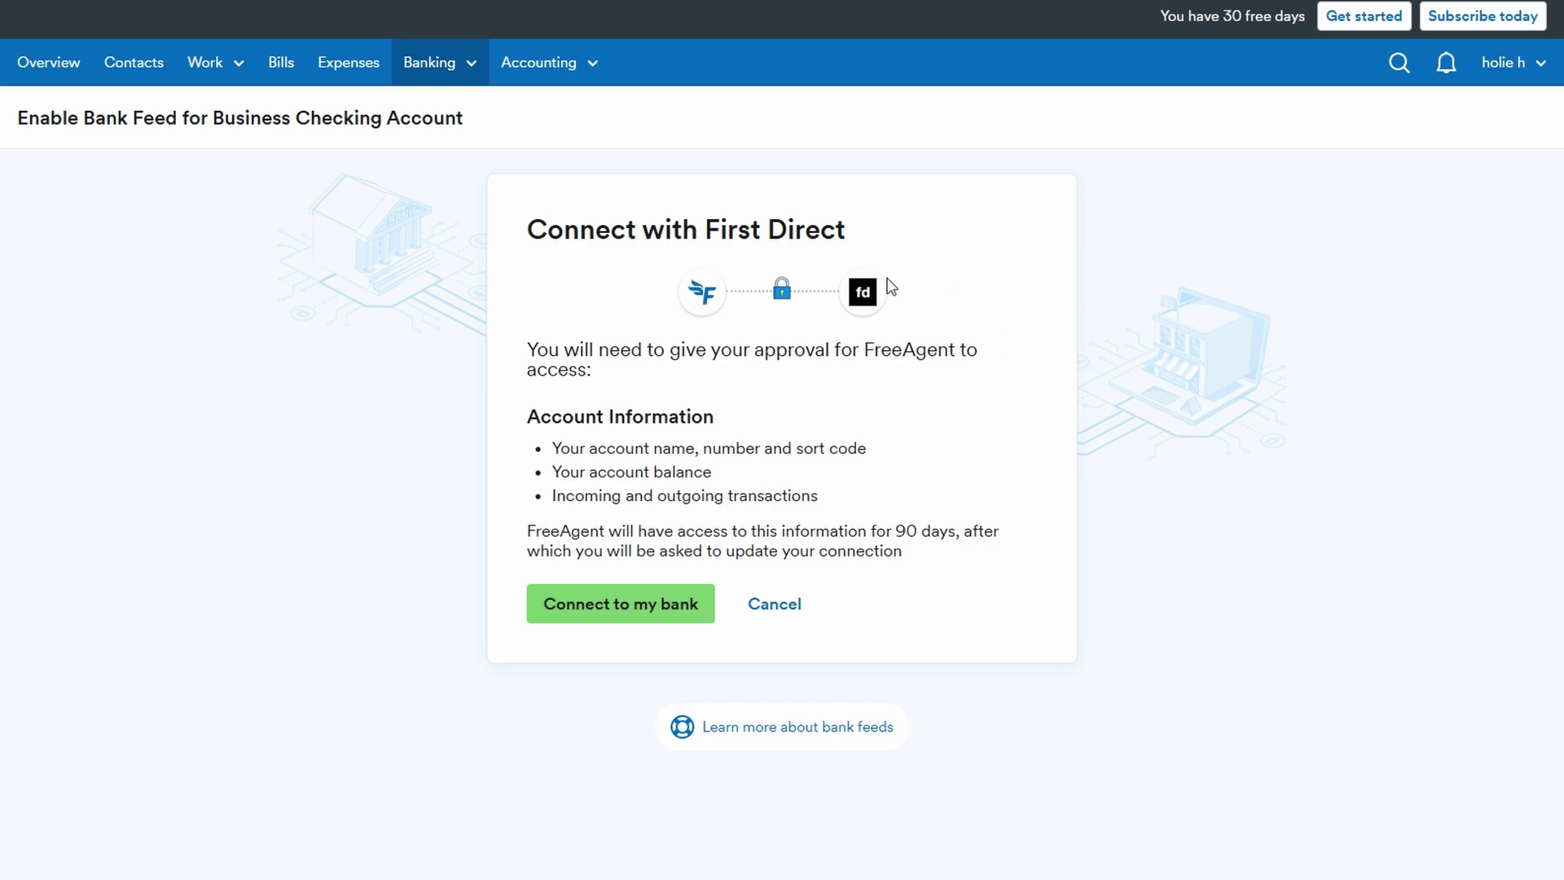
# Cancel the First Direct connection and open the Cashflow forecast page
pyautogui.click(776, 605)
pyautogui.scroll(-2, 782, 615)
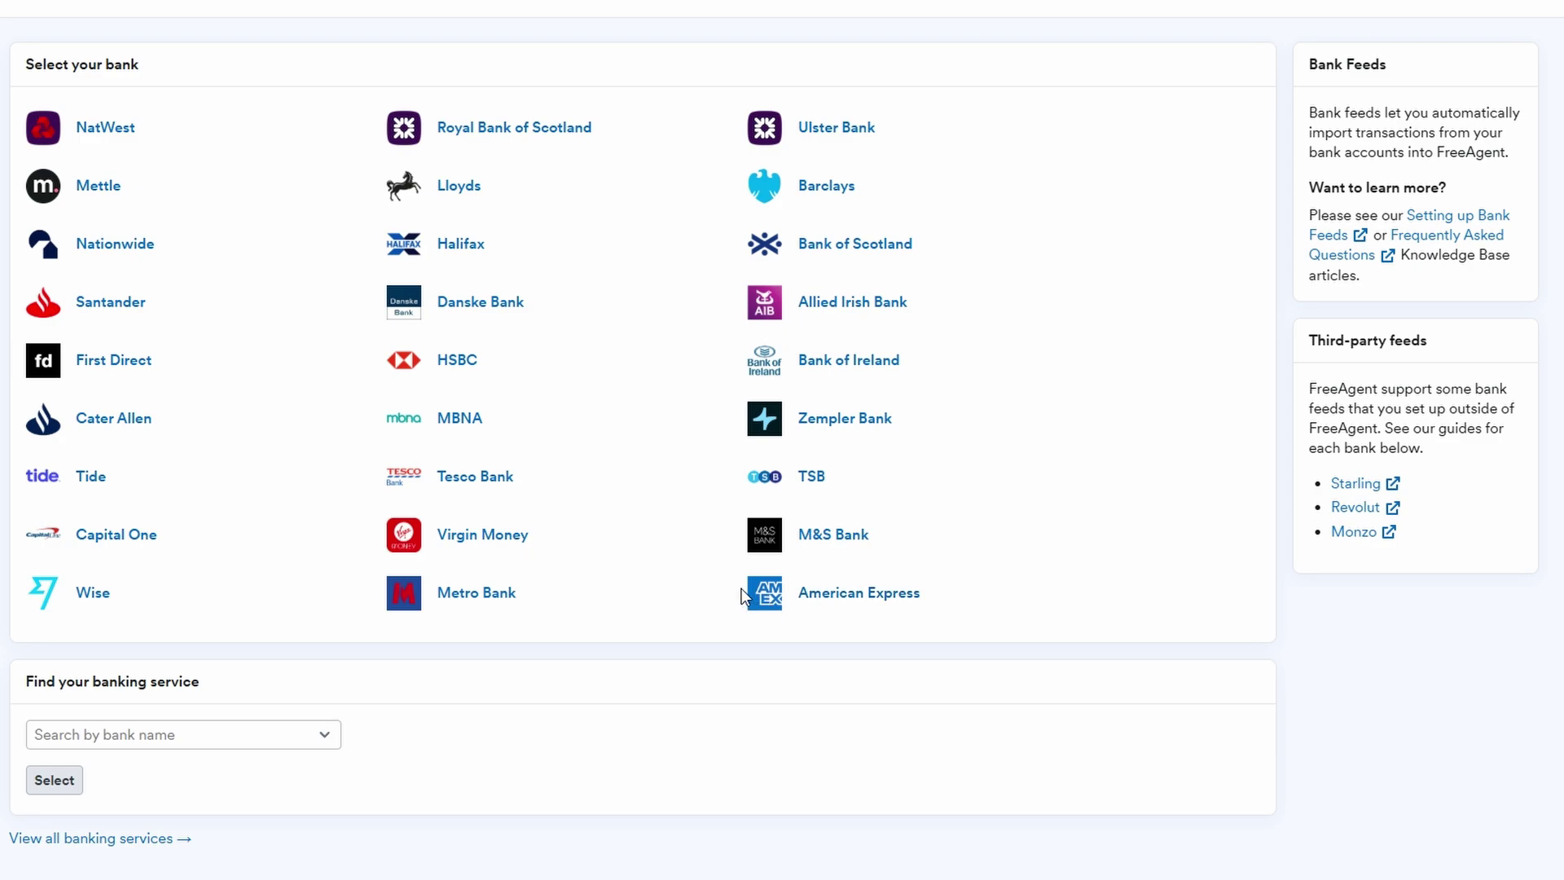
pyautogui.scroll(2, 741, 595)
pyautogui.click(421, 152)
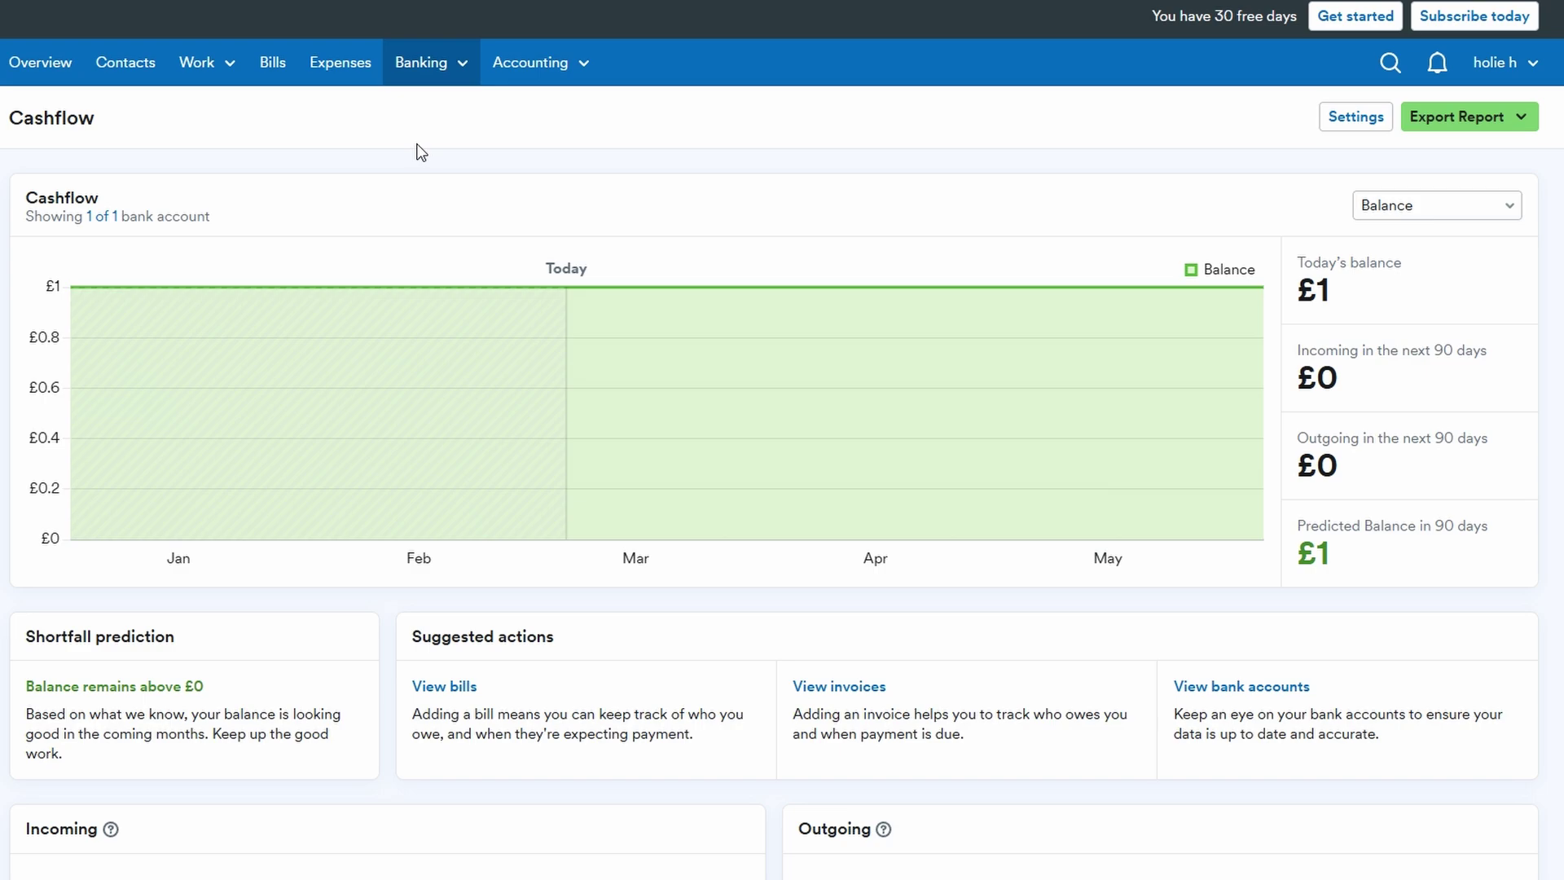
# Scroll through the Cashflow page to review the 90-day forecast holding steady at £1
pyautogui.scroll(-3, 484, 368)
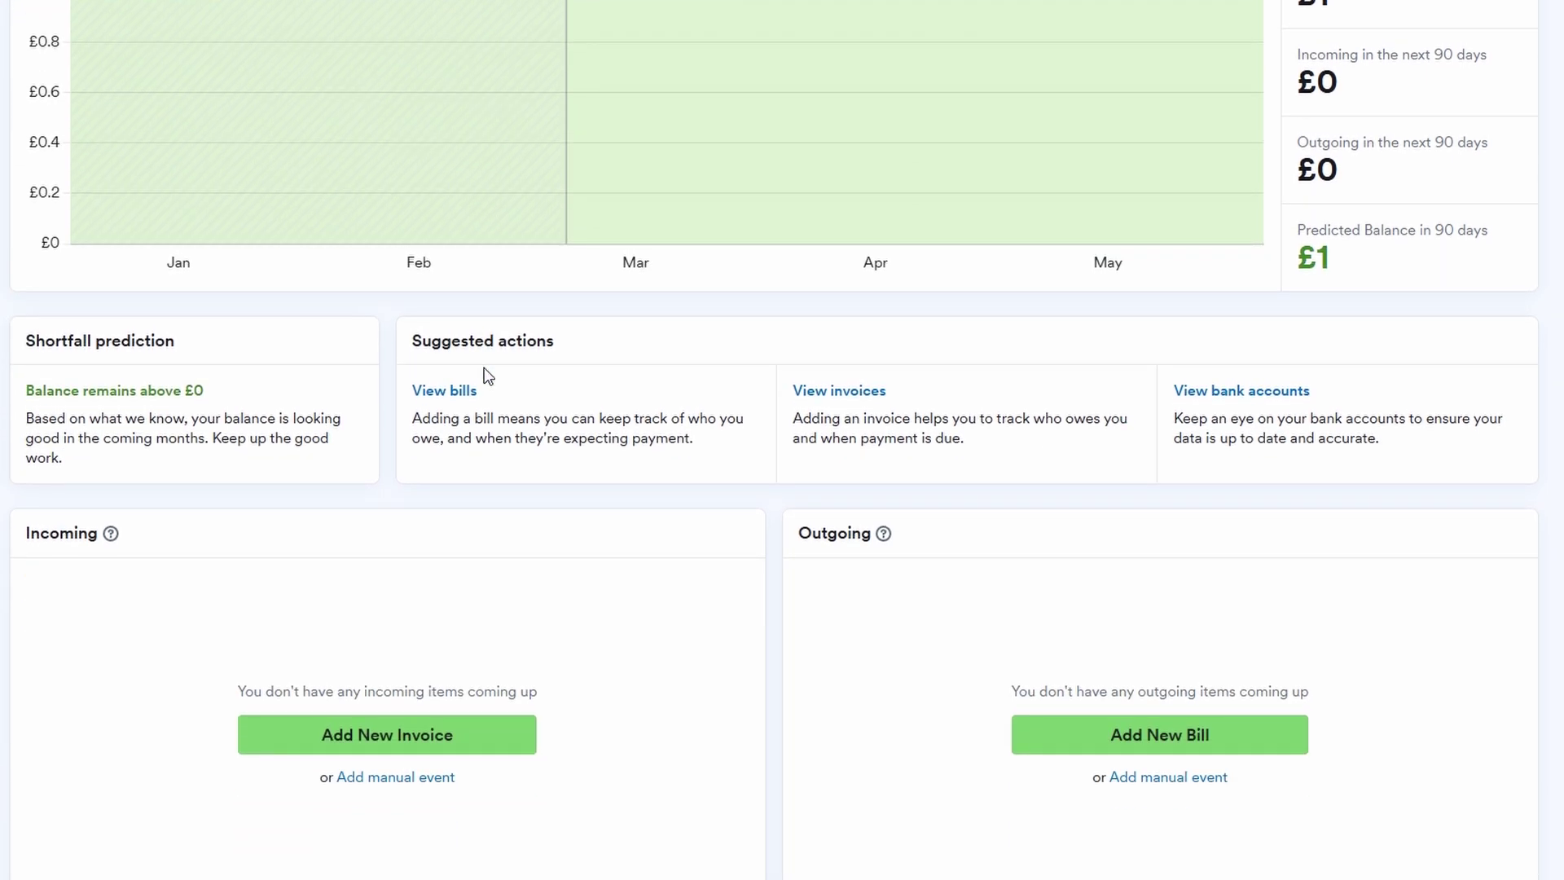
pyautogui.scroll(-3, 484, 368)
pyautogui.scroll(5, 484, 368)
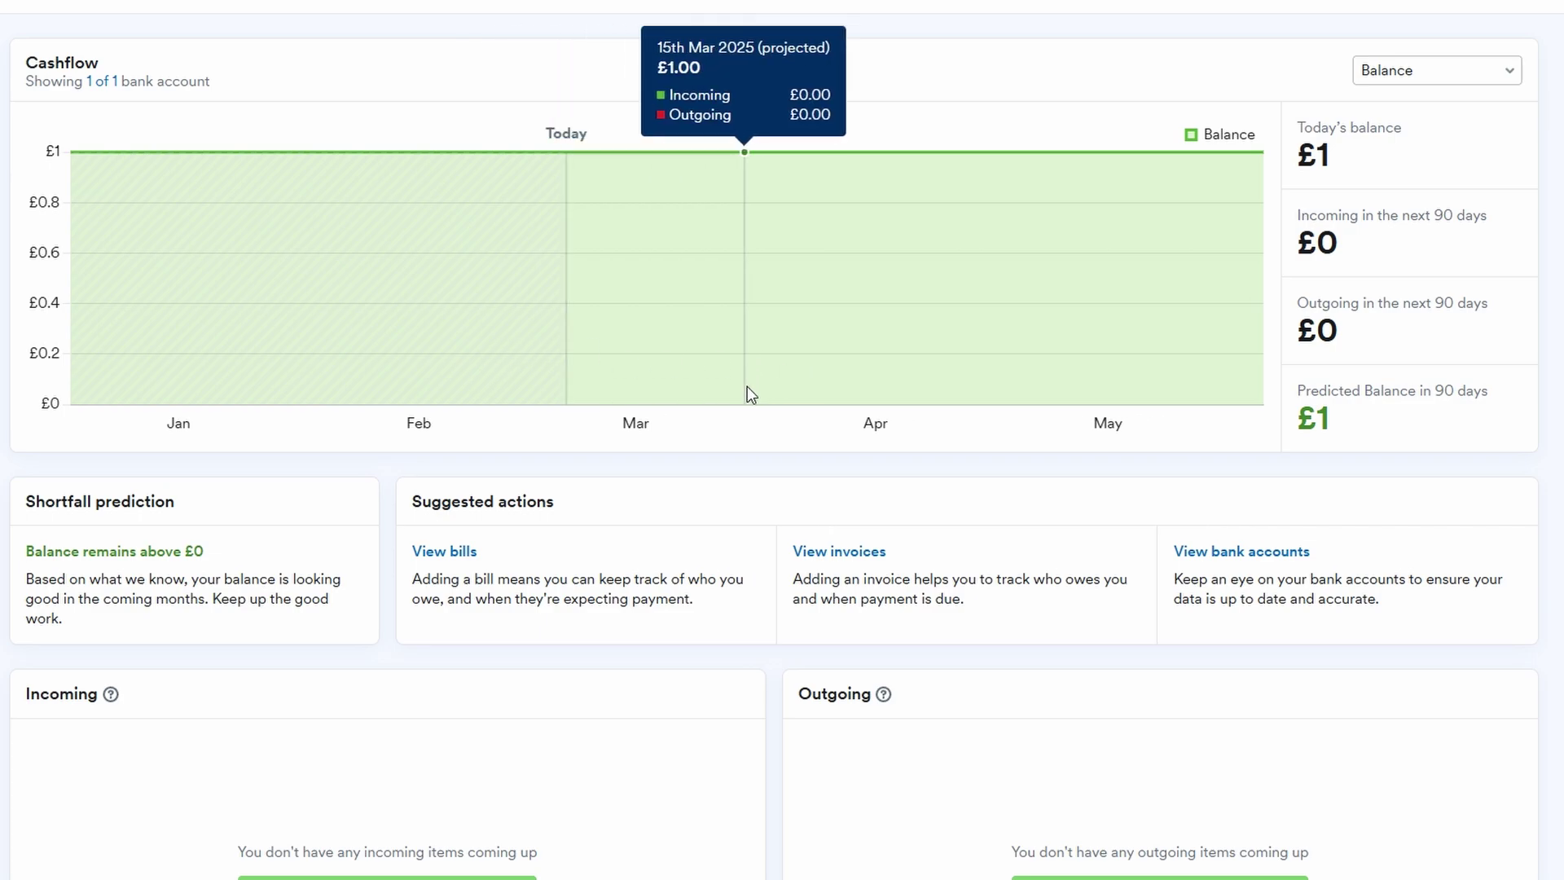
pyautogui.scroll(2, 746, 388)
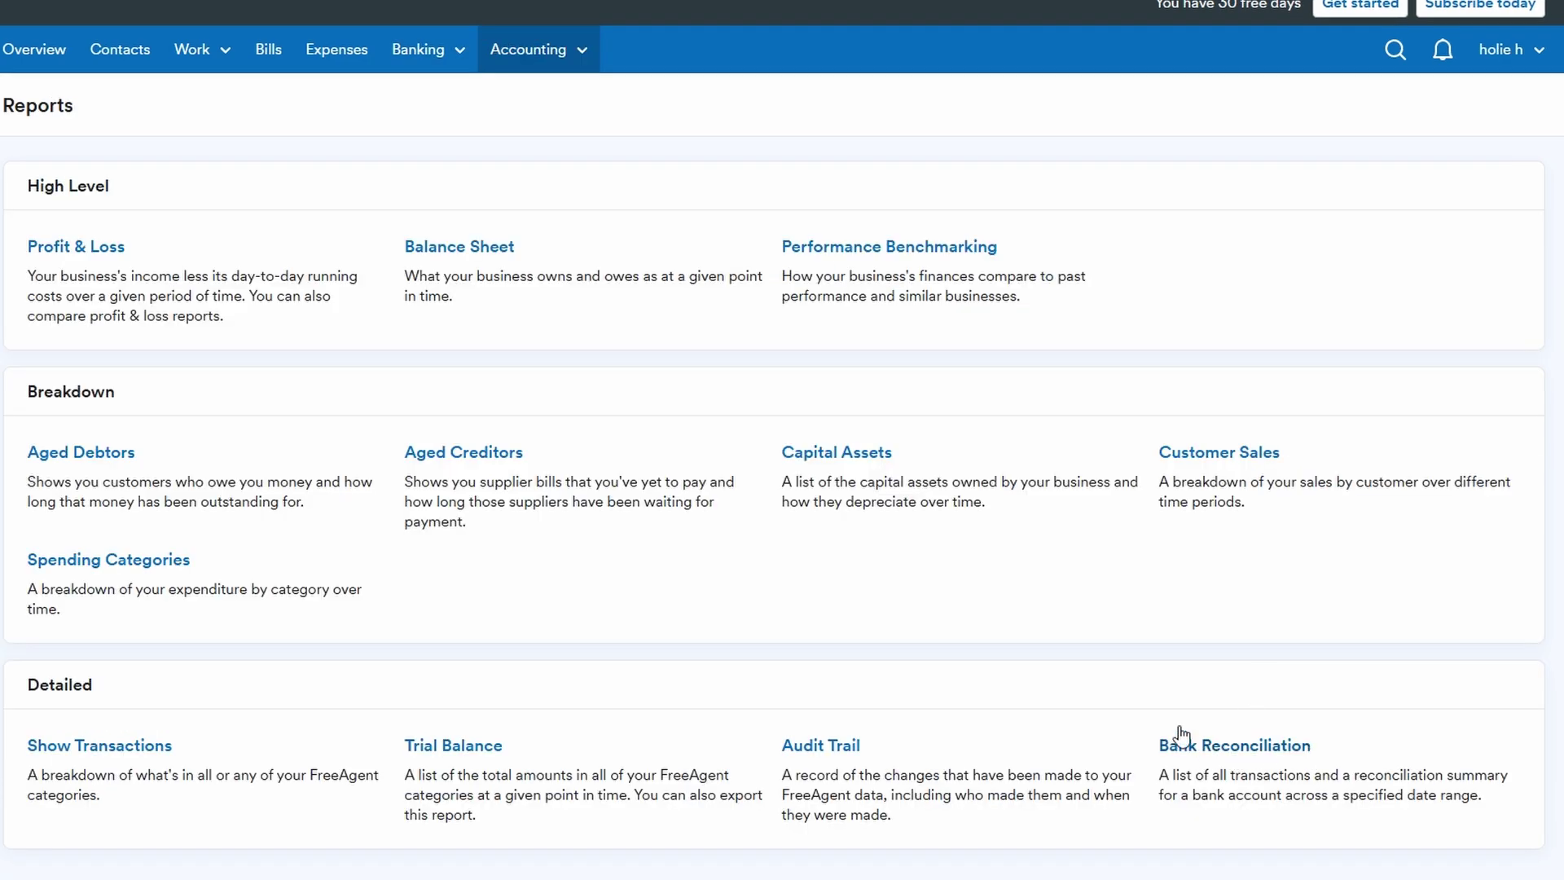
pyautogui.click(1177, 741)
pyautogui.scroll(-4, 730, 433)
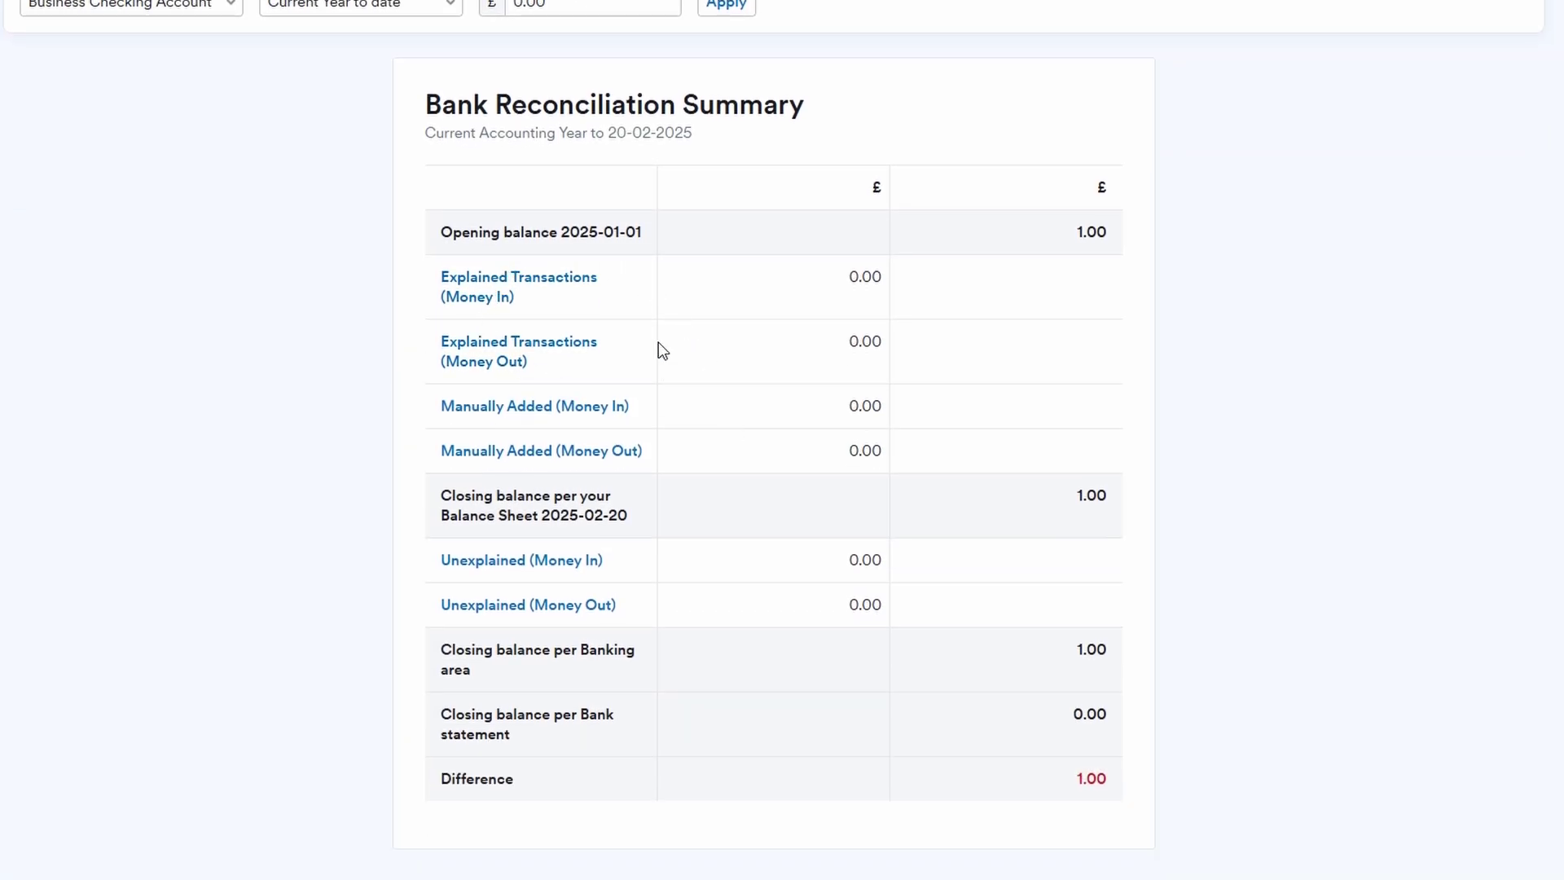
pyautogui.scroll(3, 660, 349)
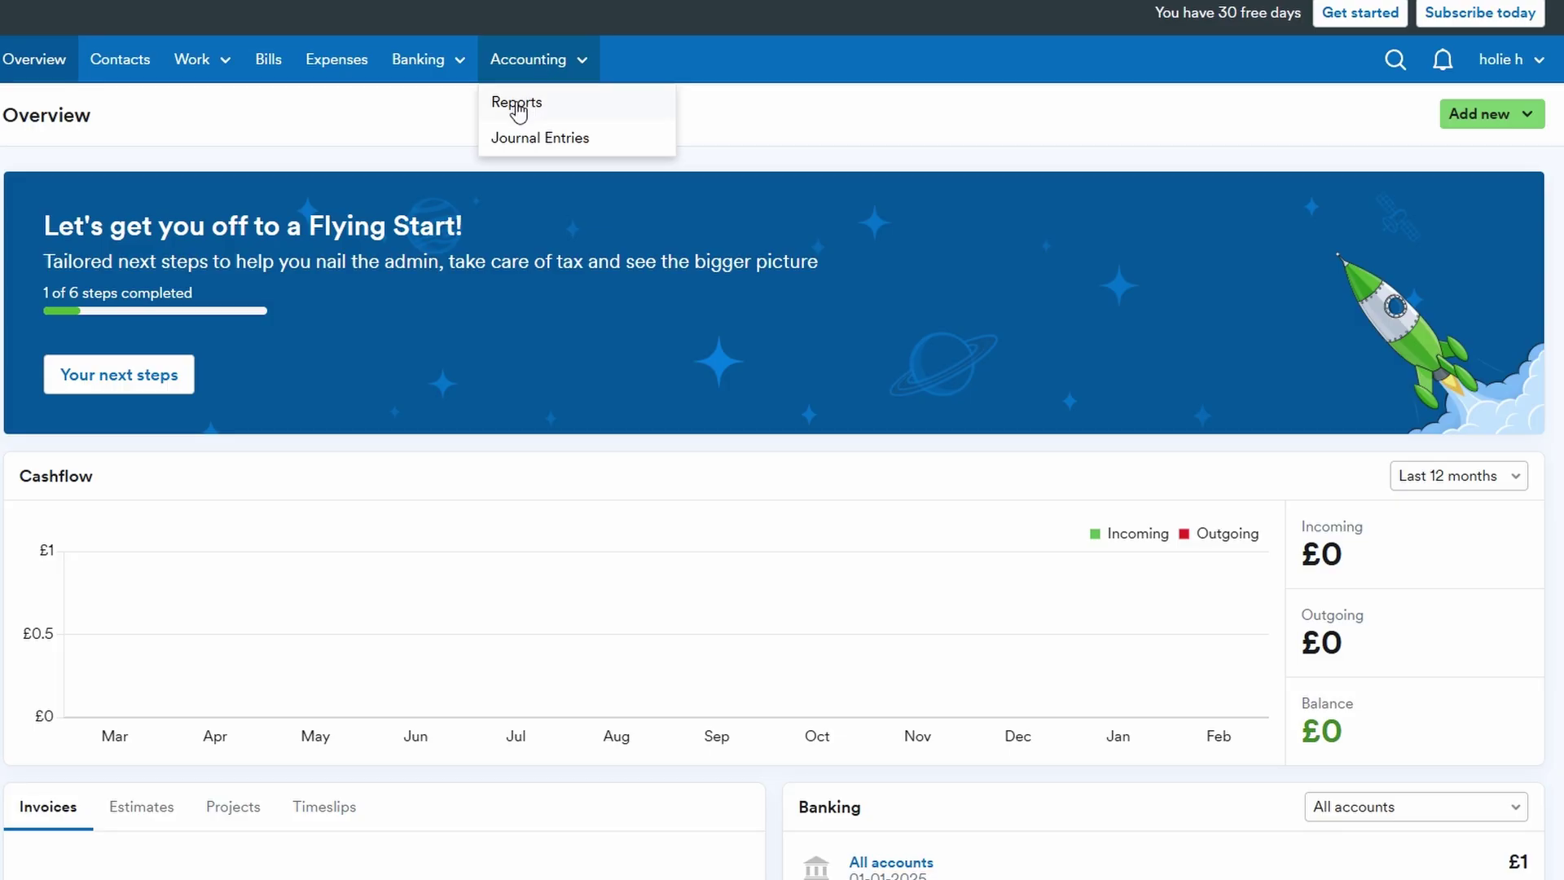
pyautogui.click(515, 104)
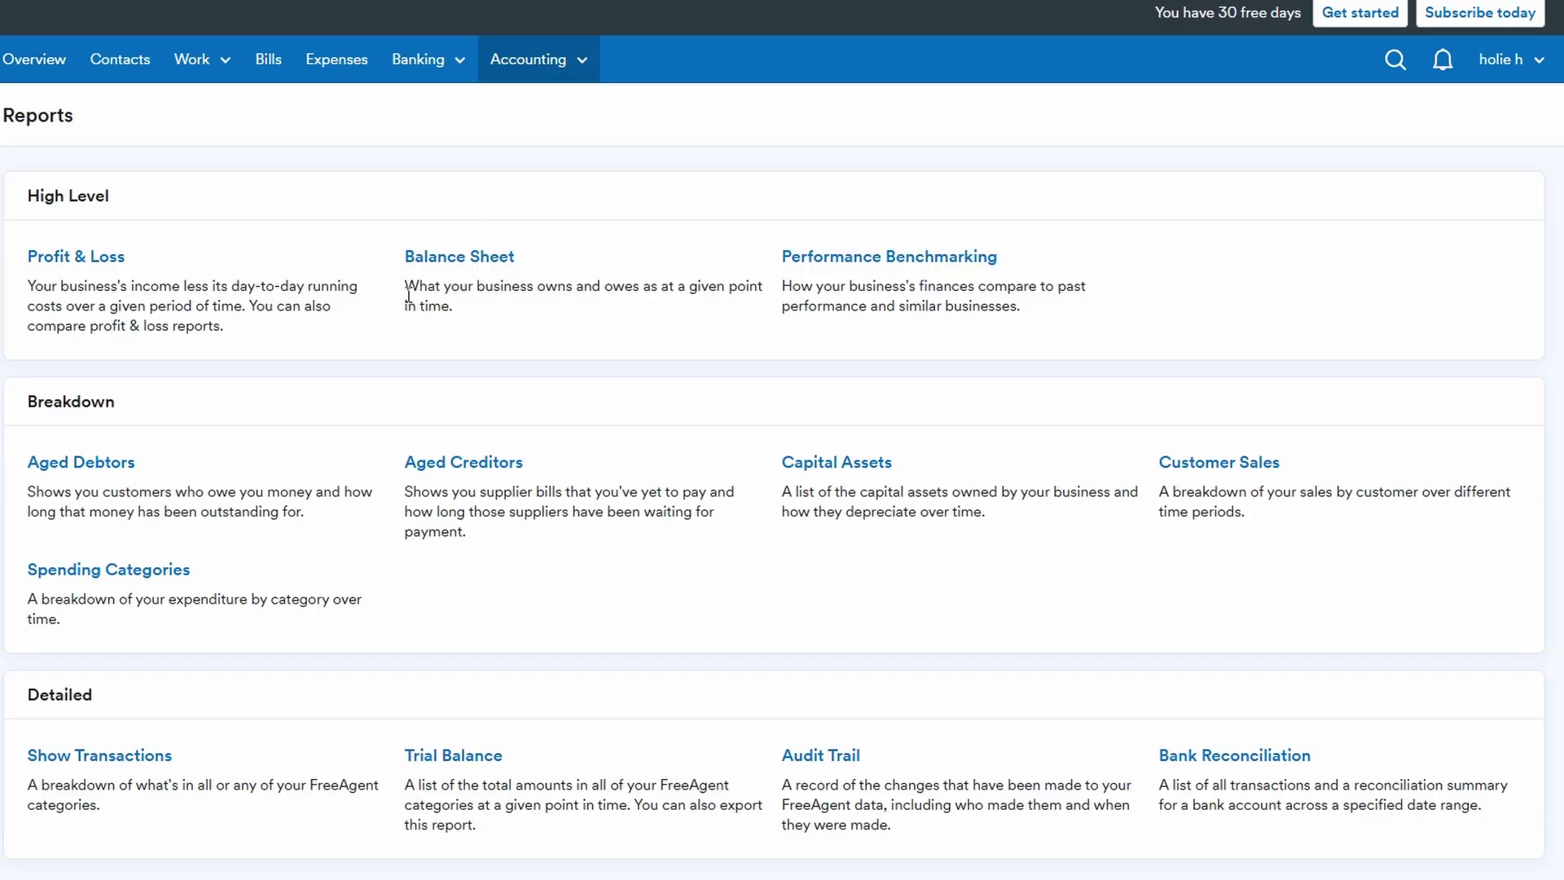